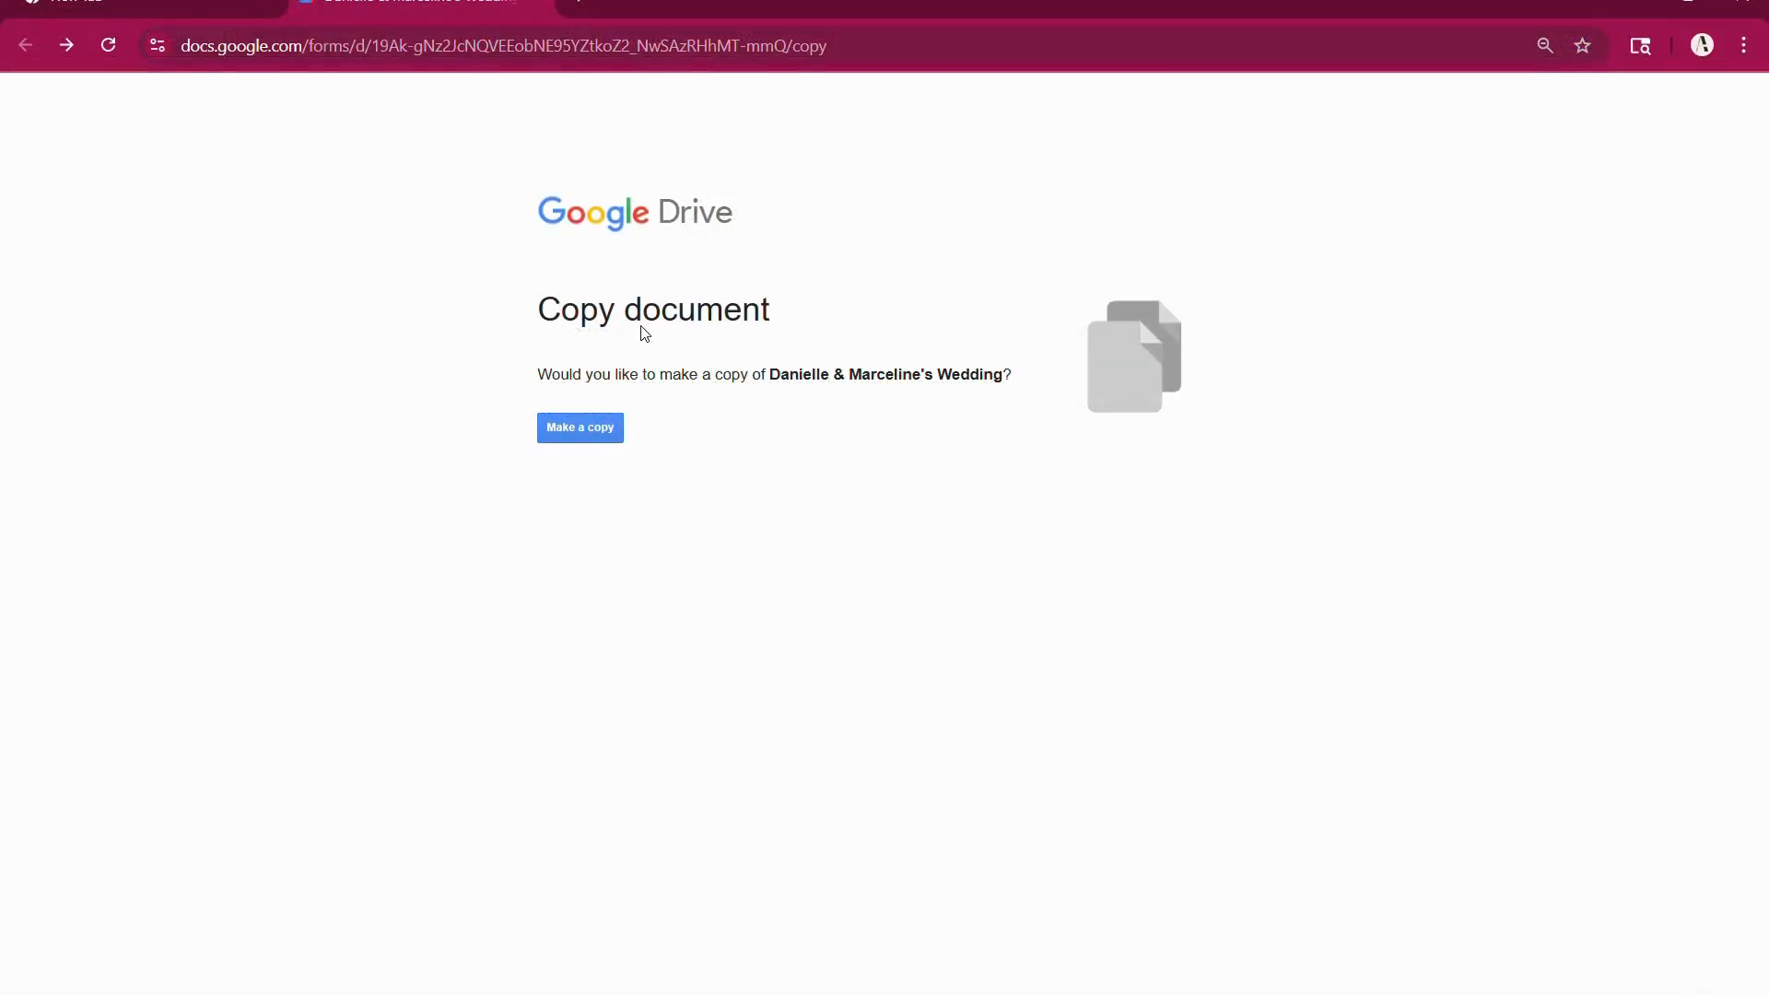
Step: Make a copy of the shared wedding form and look through its questions from start to end
click(594, 433)
scroll(1125, 491, down, 5)
scroll(1125, 491, down, 15)
scroll(1124, 491, up, 10)
scroll(1124, 491, up, 10)
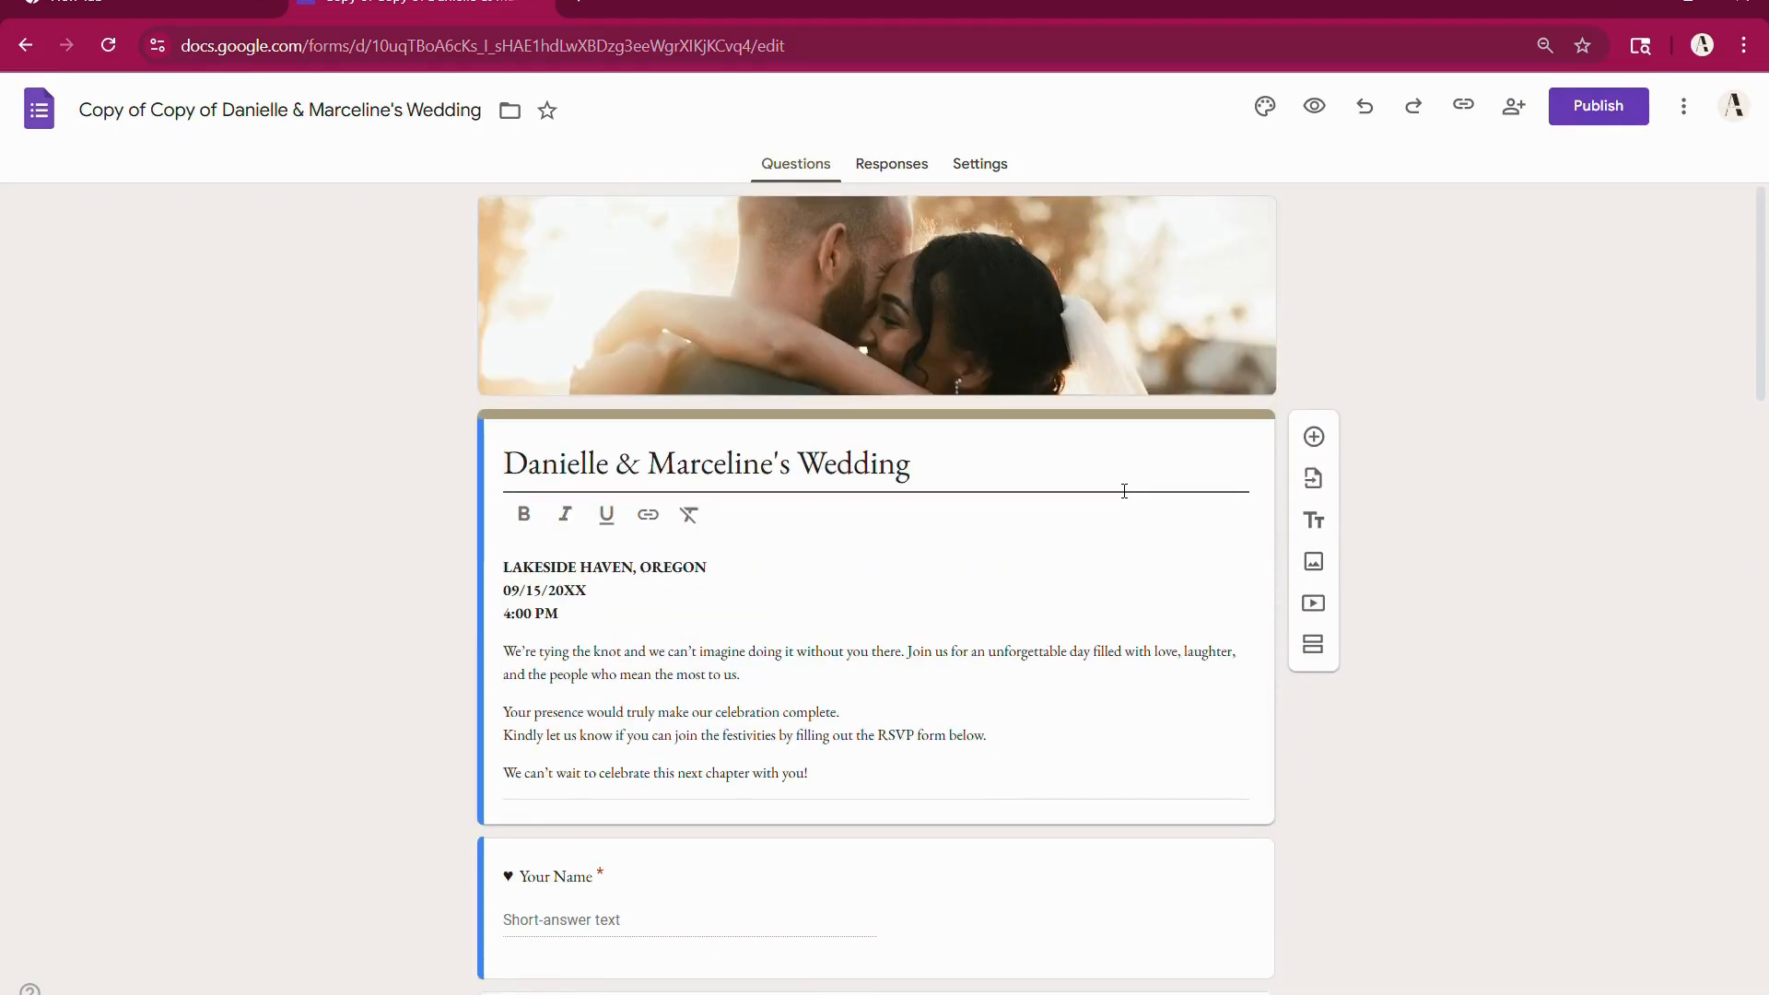
Step: Replace the form's header image in the theme settings with an uploaded photo of the smiling wedding couple
click(1277, 118)
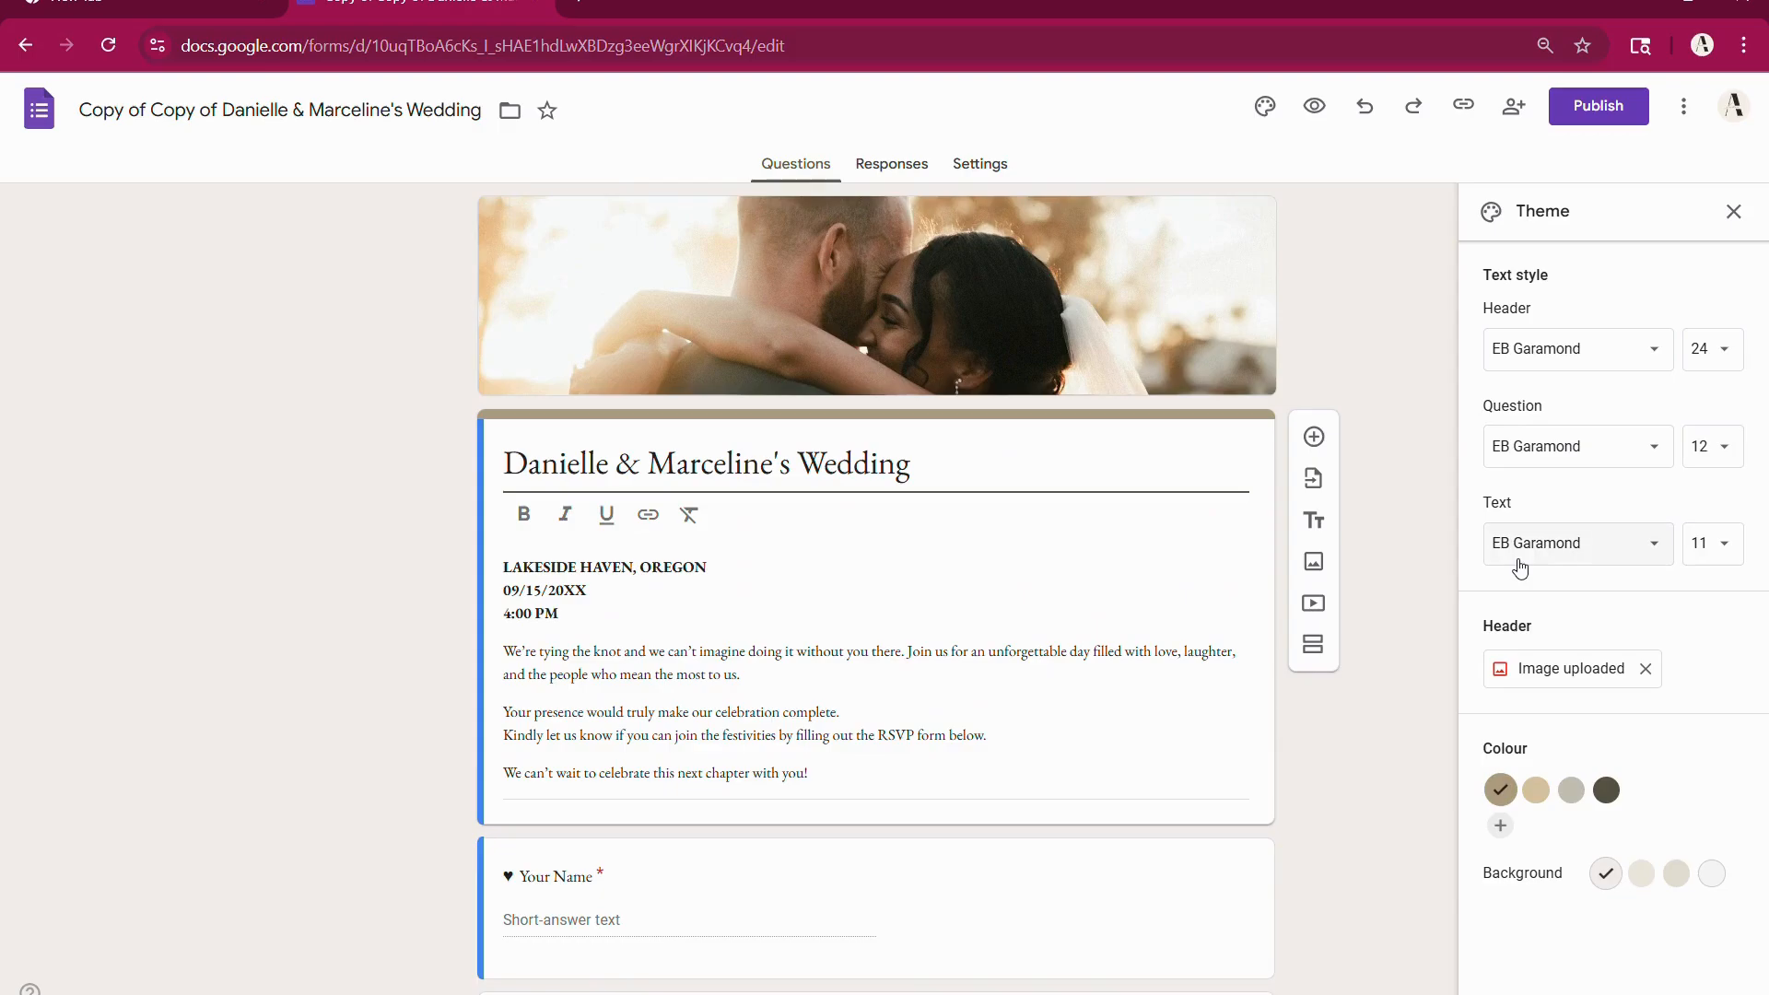
click(1555, 670)
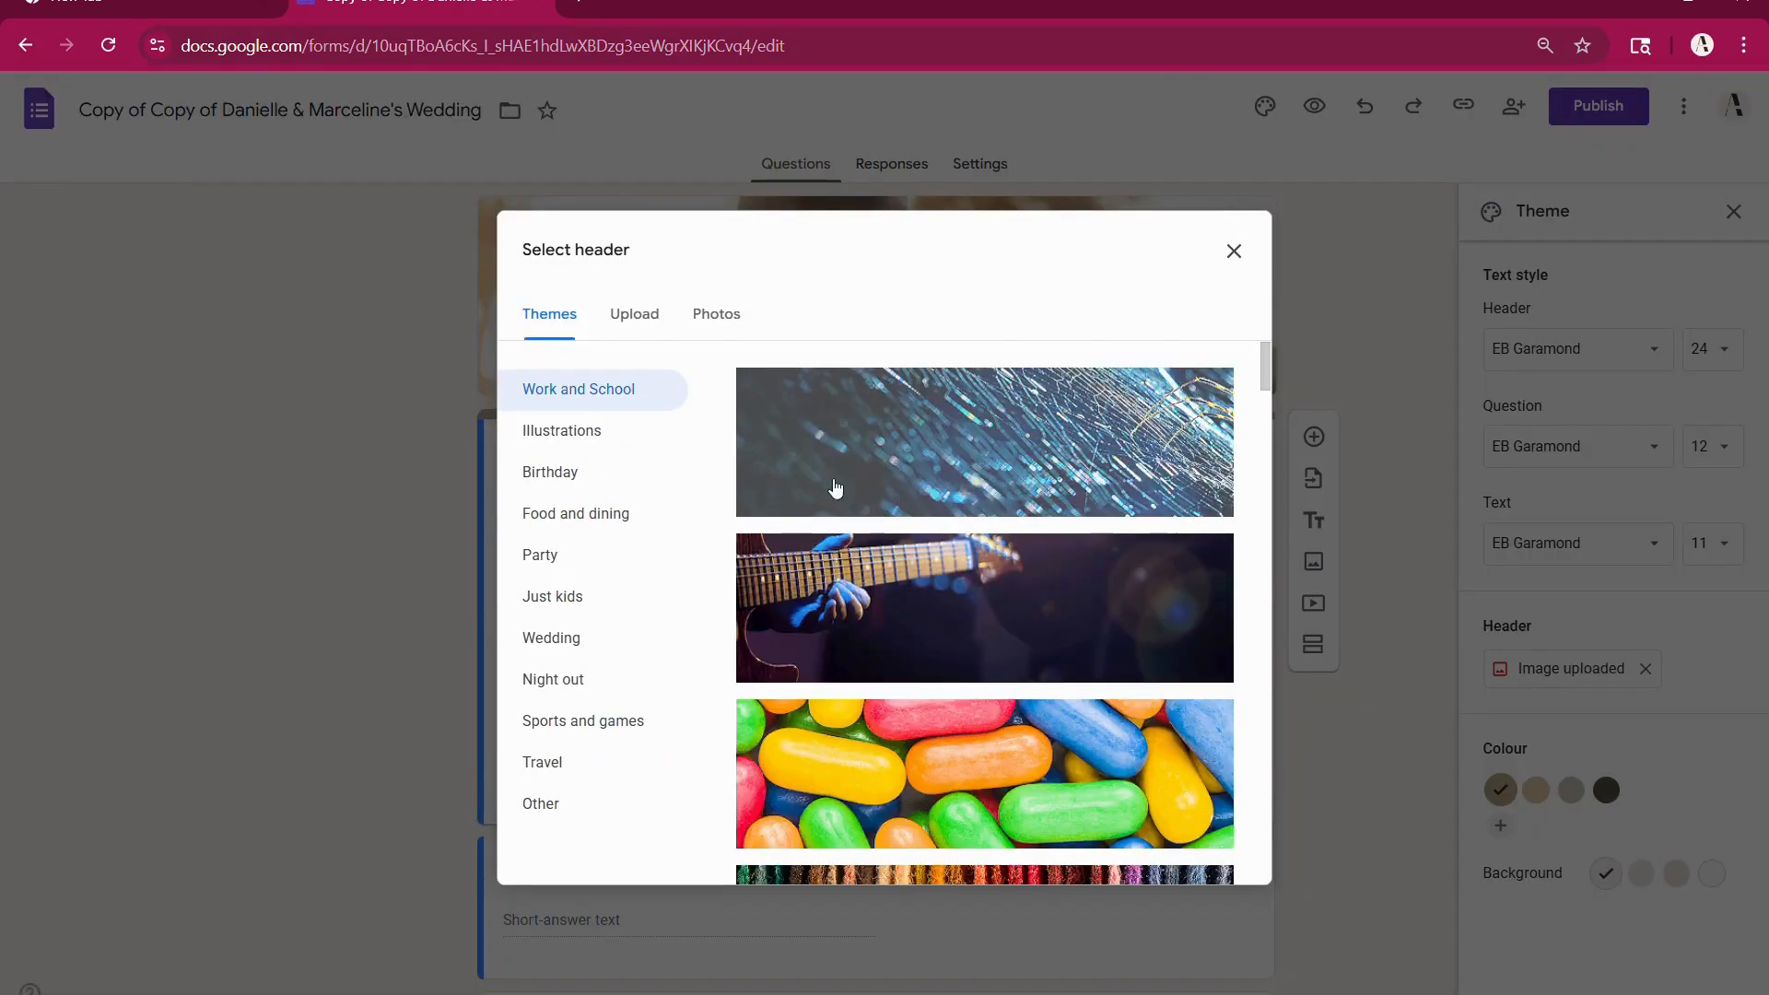
click(634, 313)
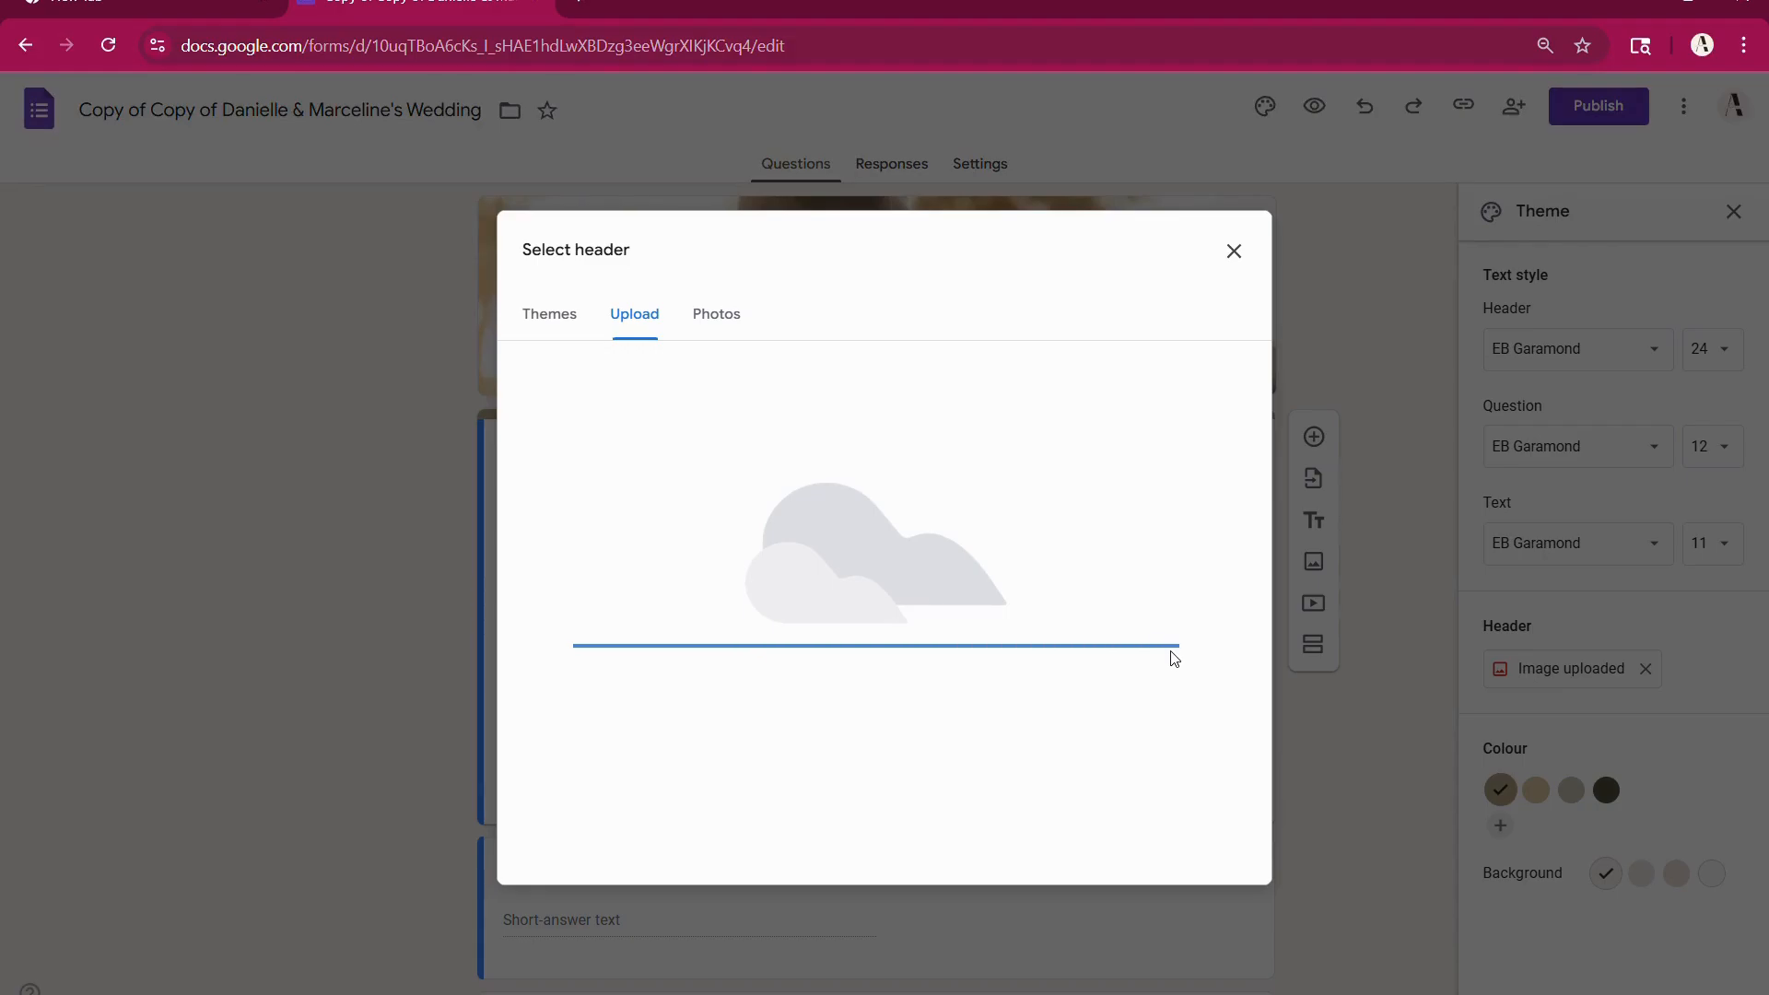
drag(956, 593, 955, 522)
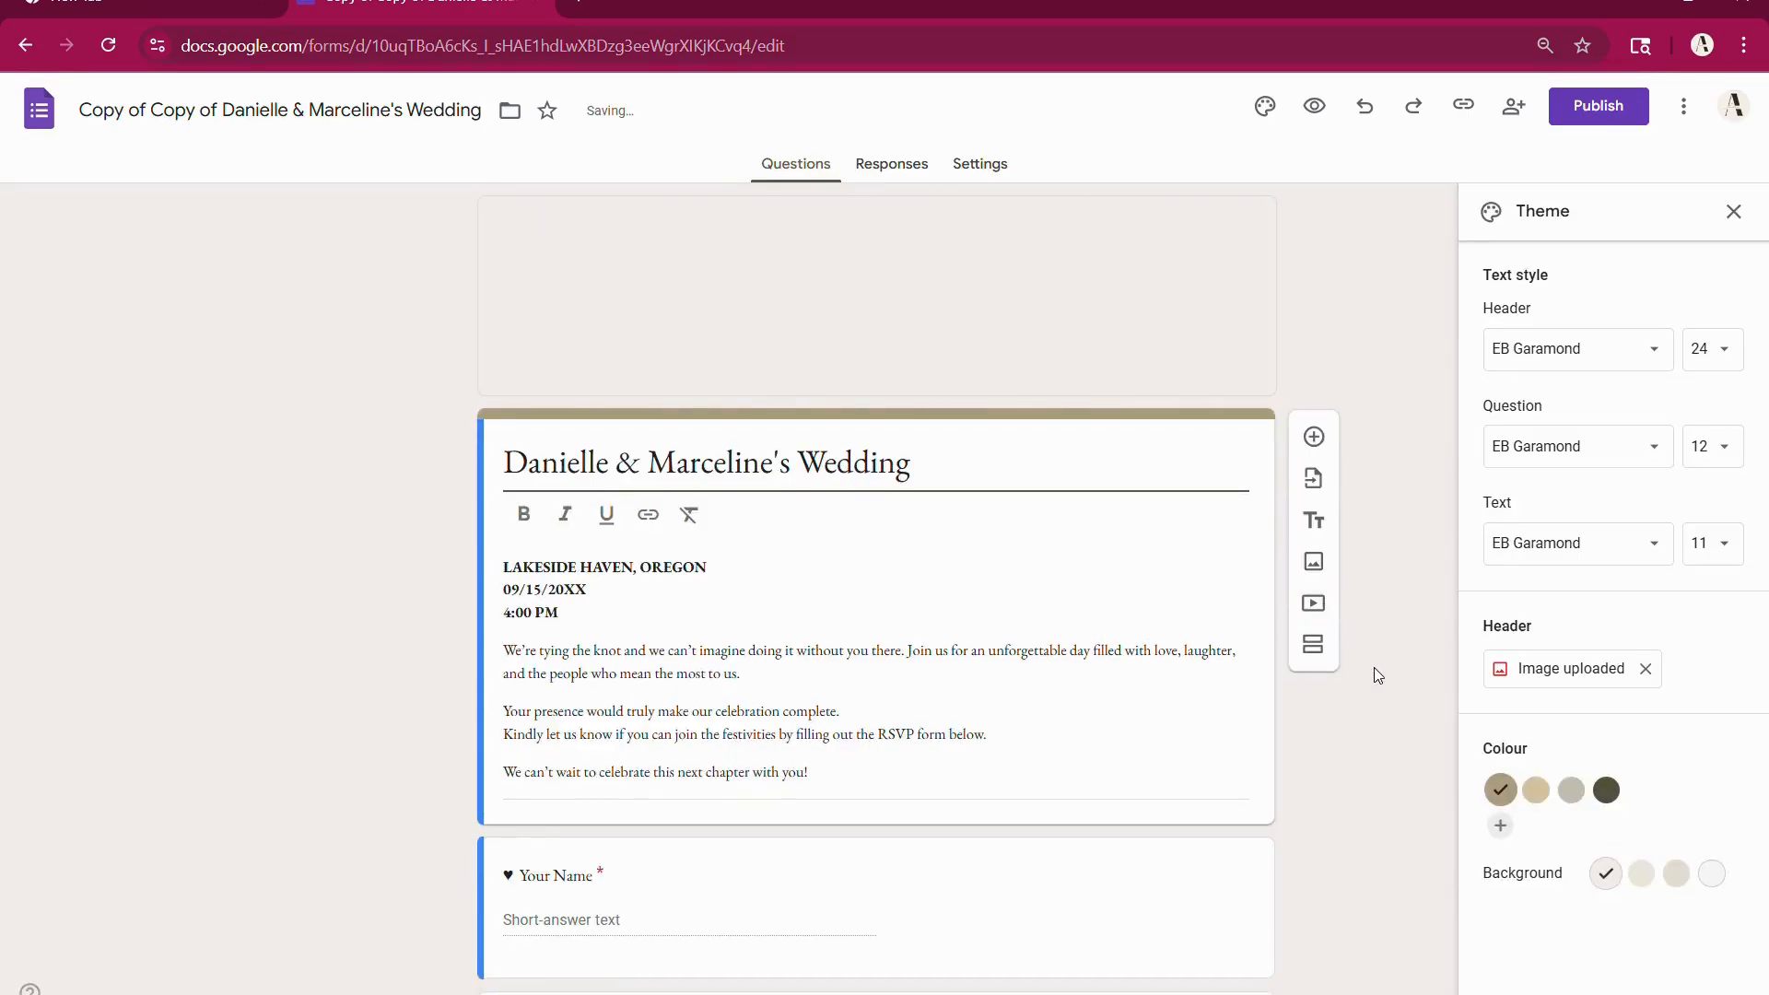
Step: Try the suggested theme colours and set the form's colour to dark green
click(1535, 790)
click(1571, 789)
click(1606, 790)
click(1639, 789)
click(1677, 790)
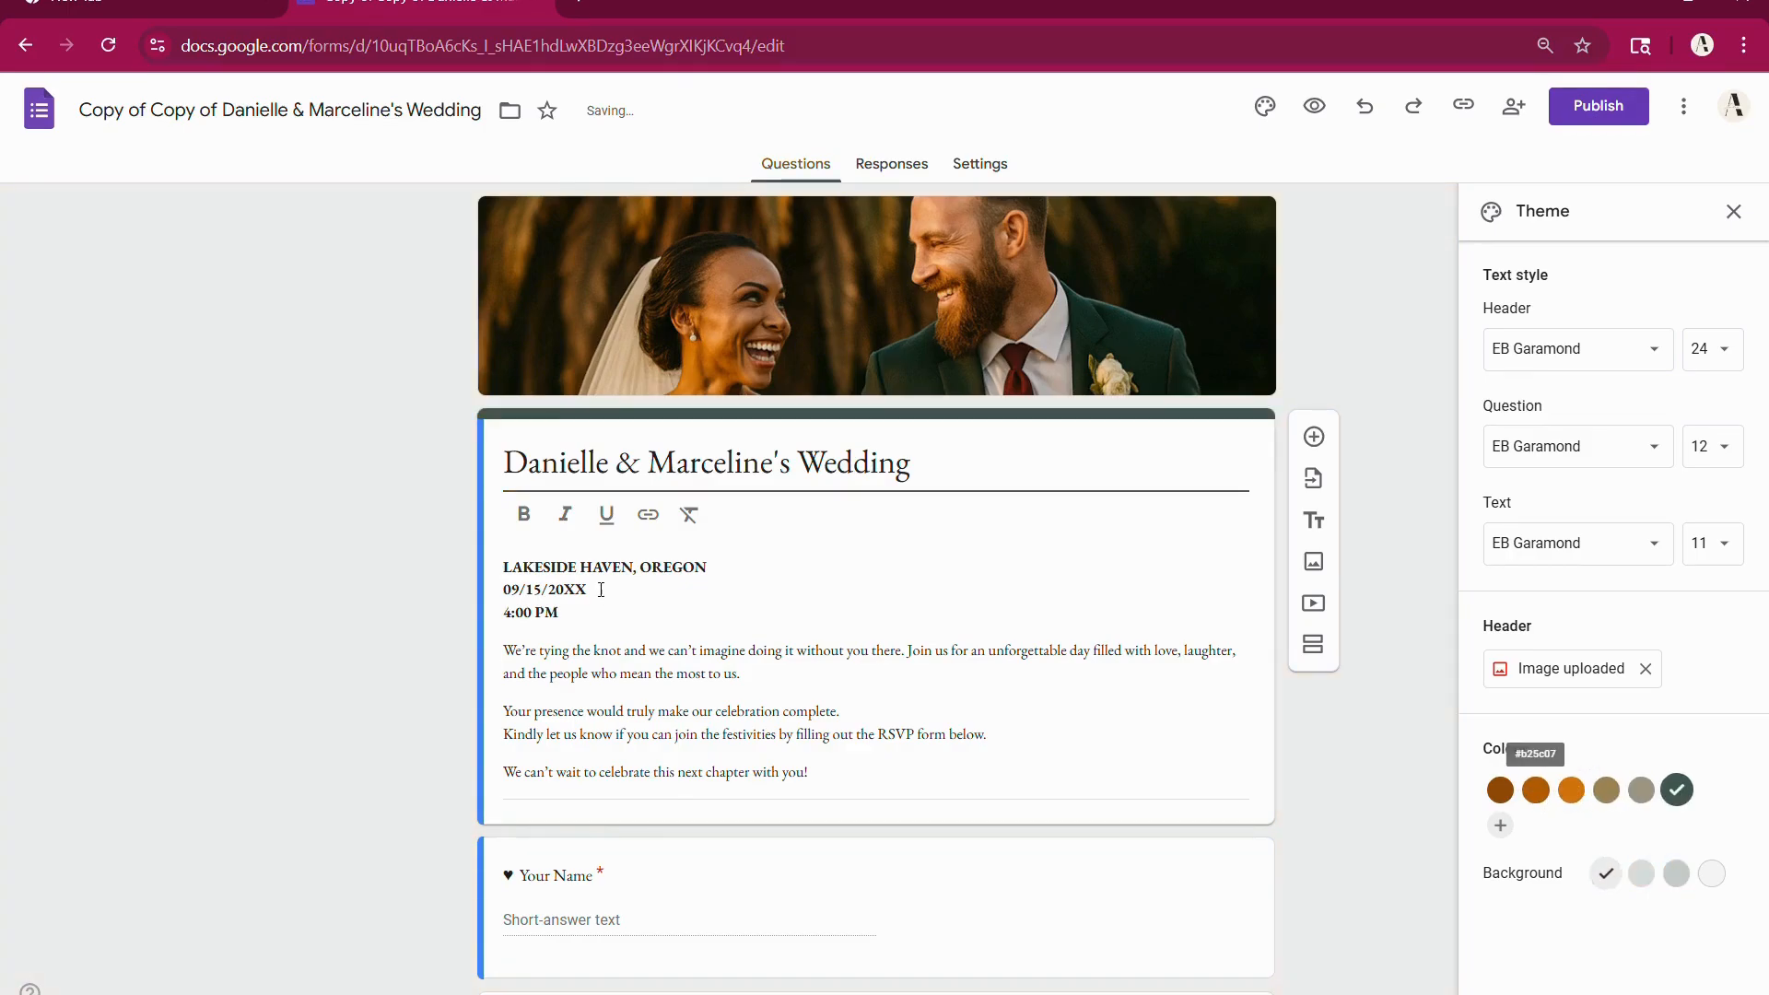
Step: Replace the couple's names in the form title so that it reads "Name & Name Wedding"
drag(799, 476, 530, 474)
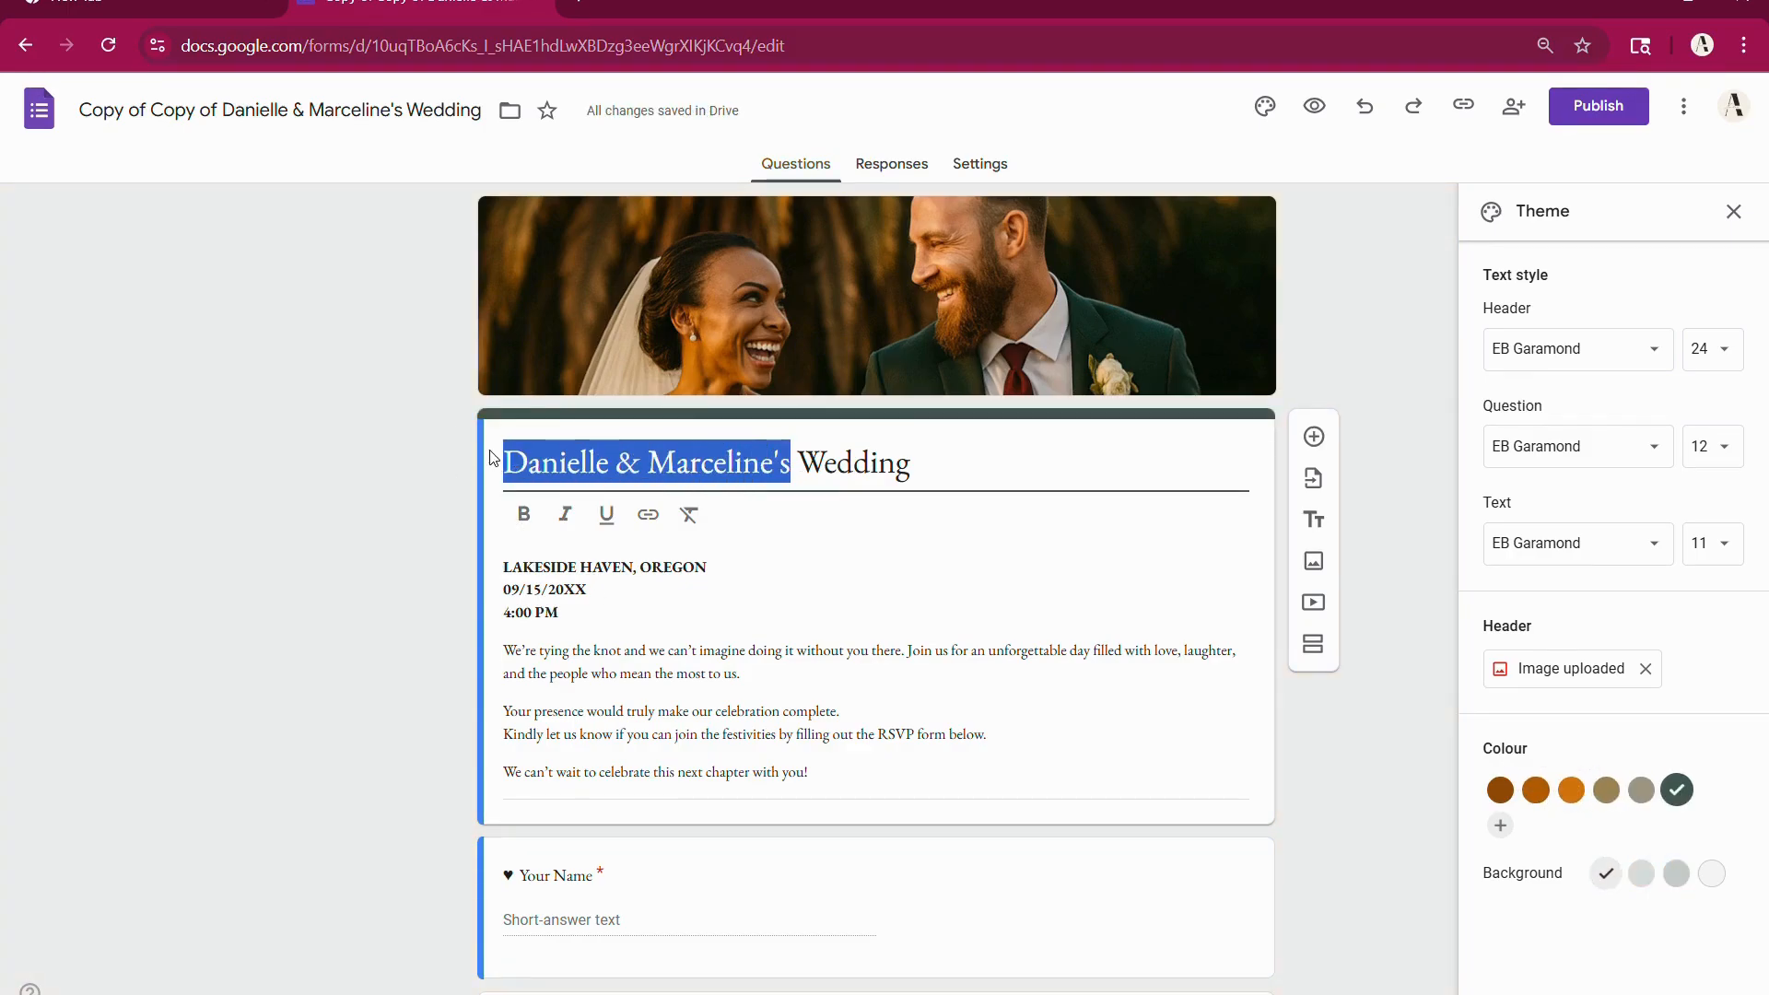
text(Ne)
text(me )
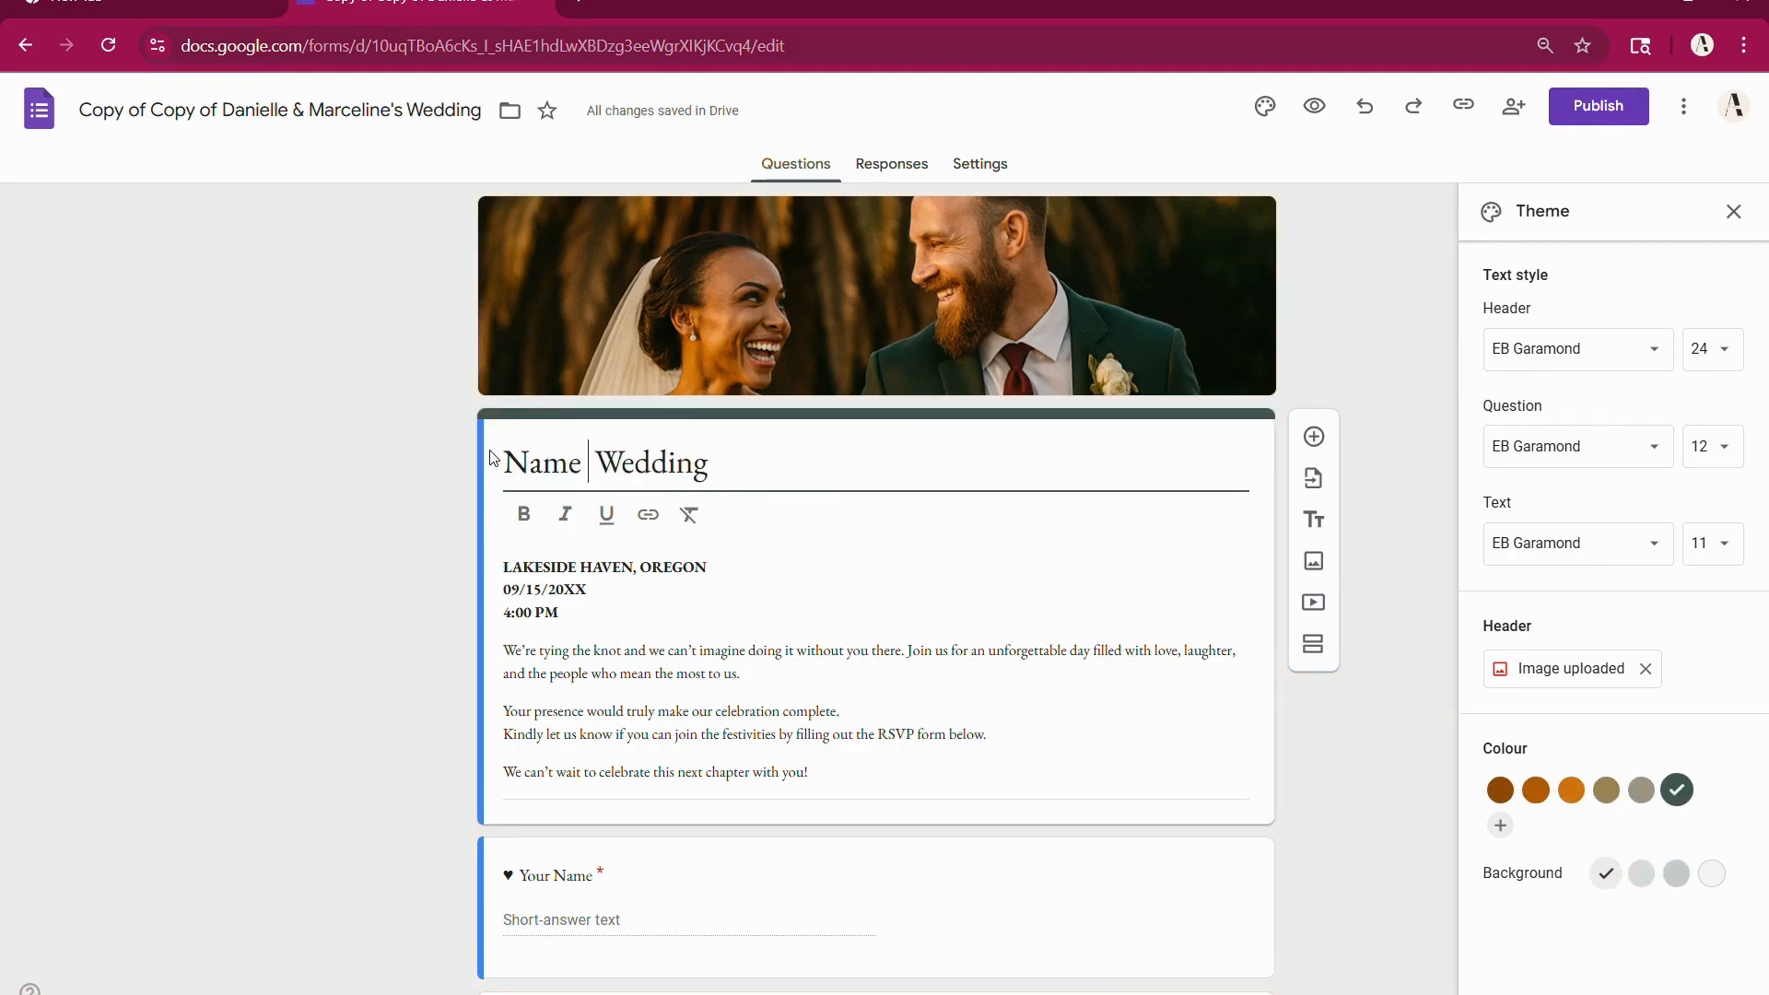
text(& Name)
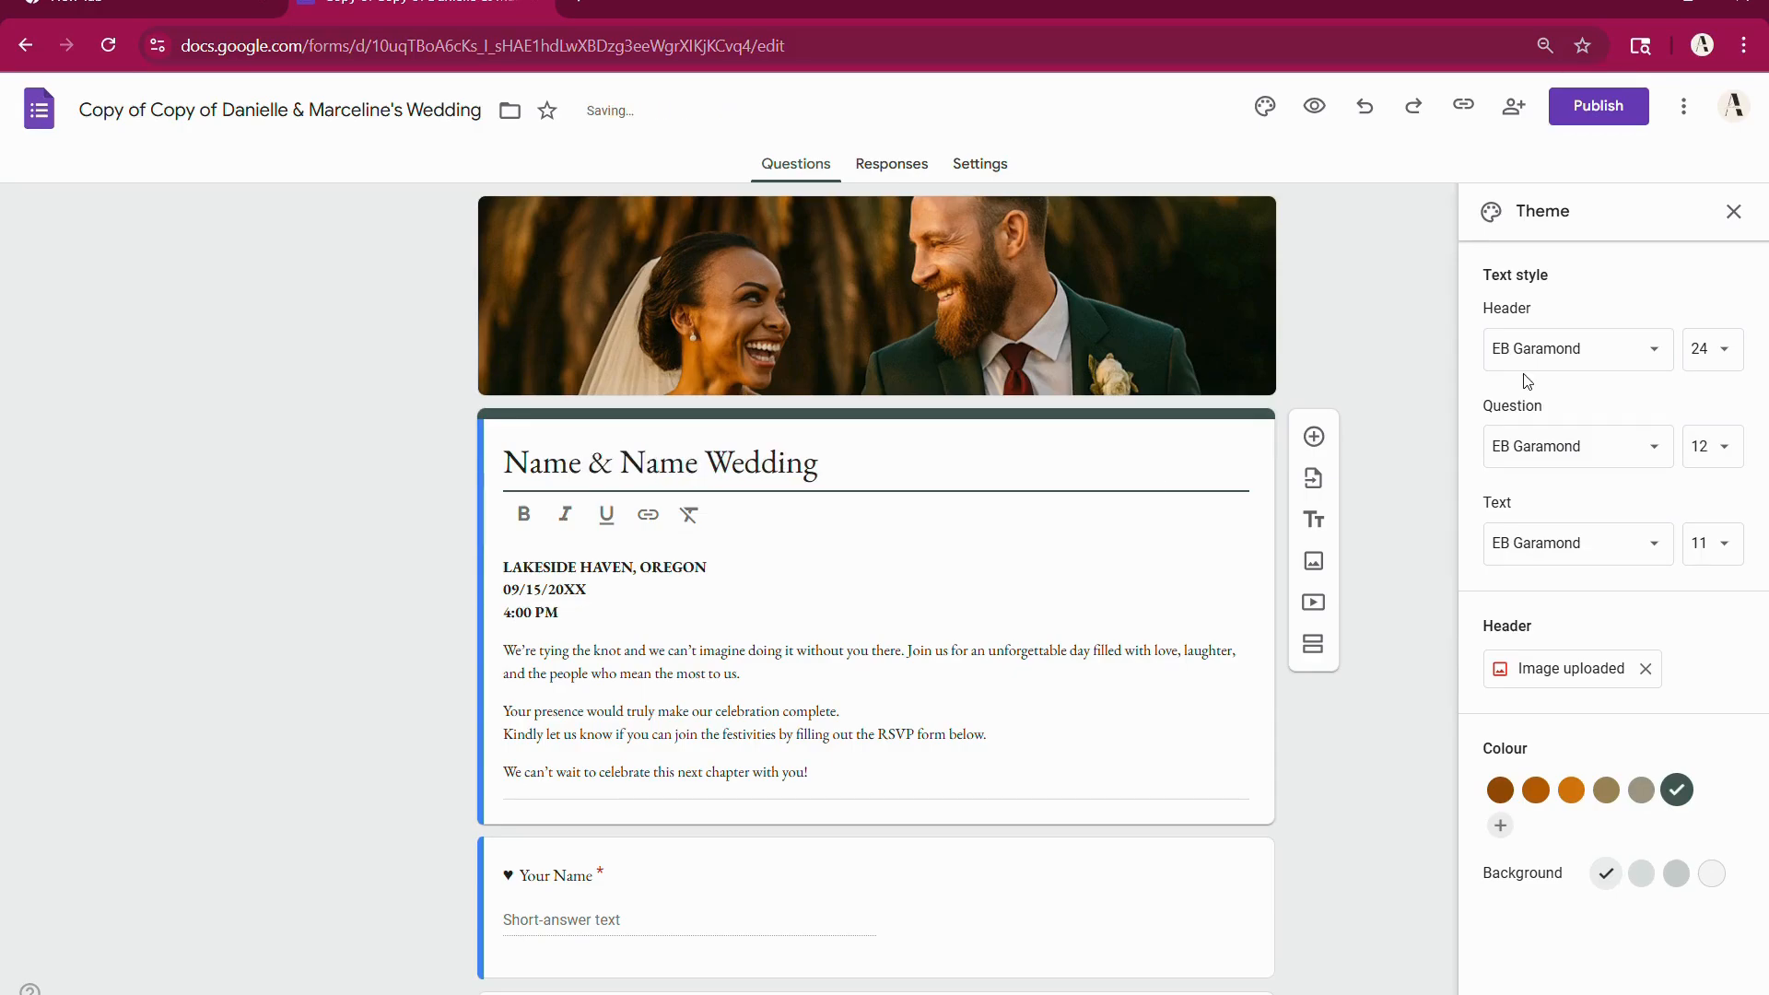
Step: Try Georgia as the header font, and set the header text style to Pacifico
click(1567, 350)
click(1629, 892)
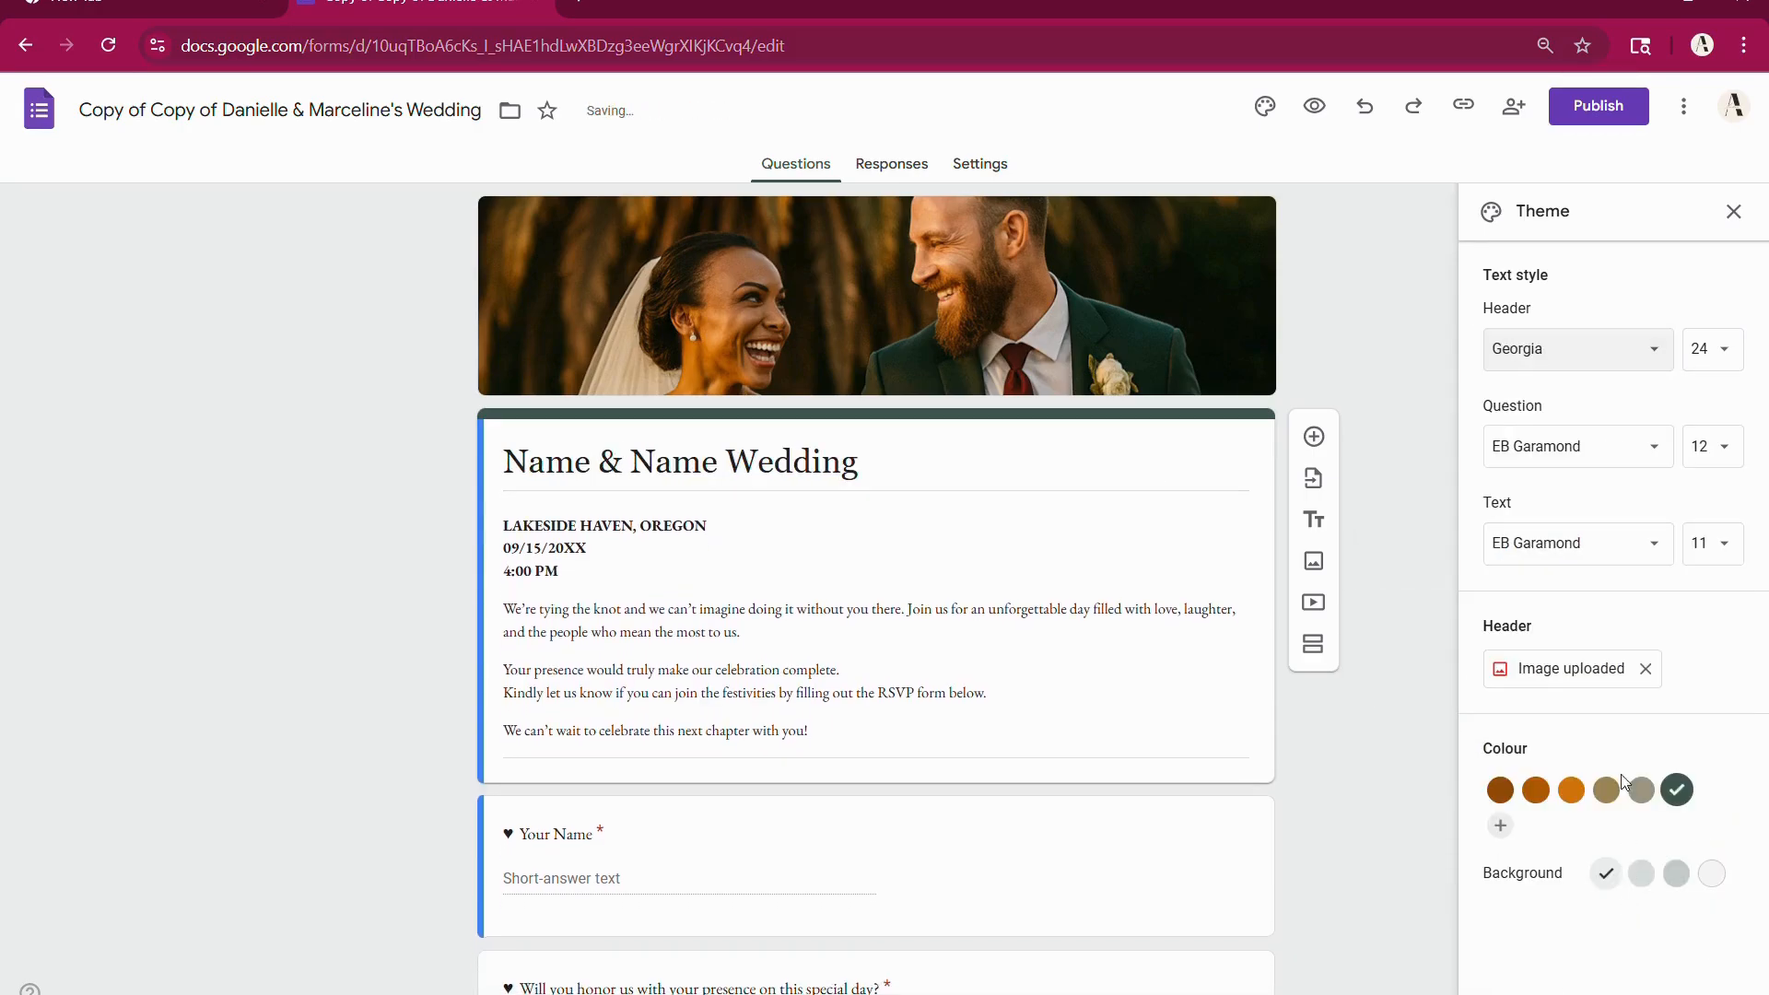
click(1601, 352)
scroll(1603, 866, down, 3)
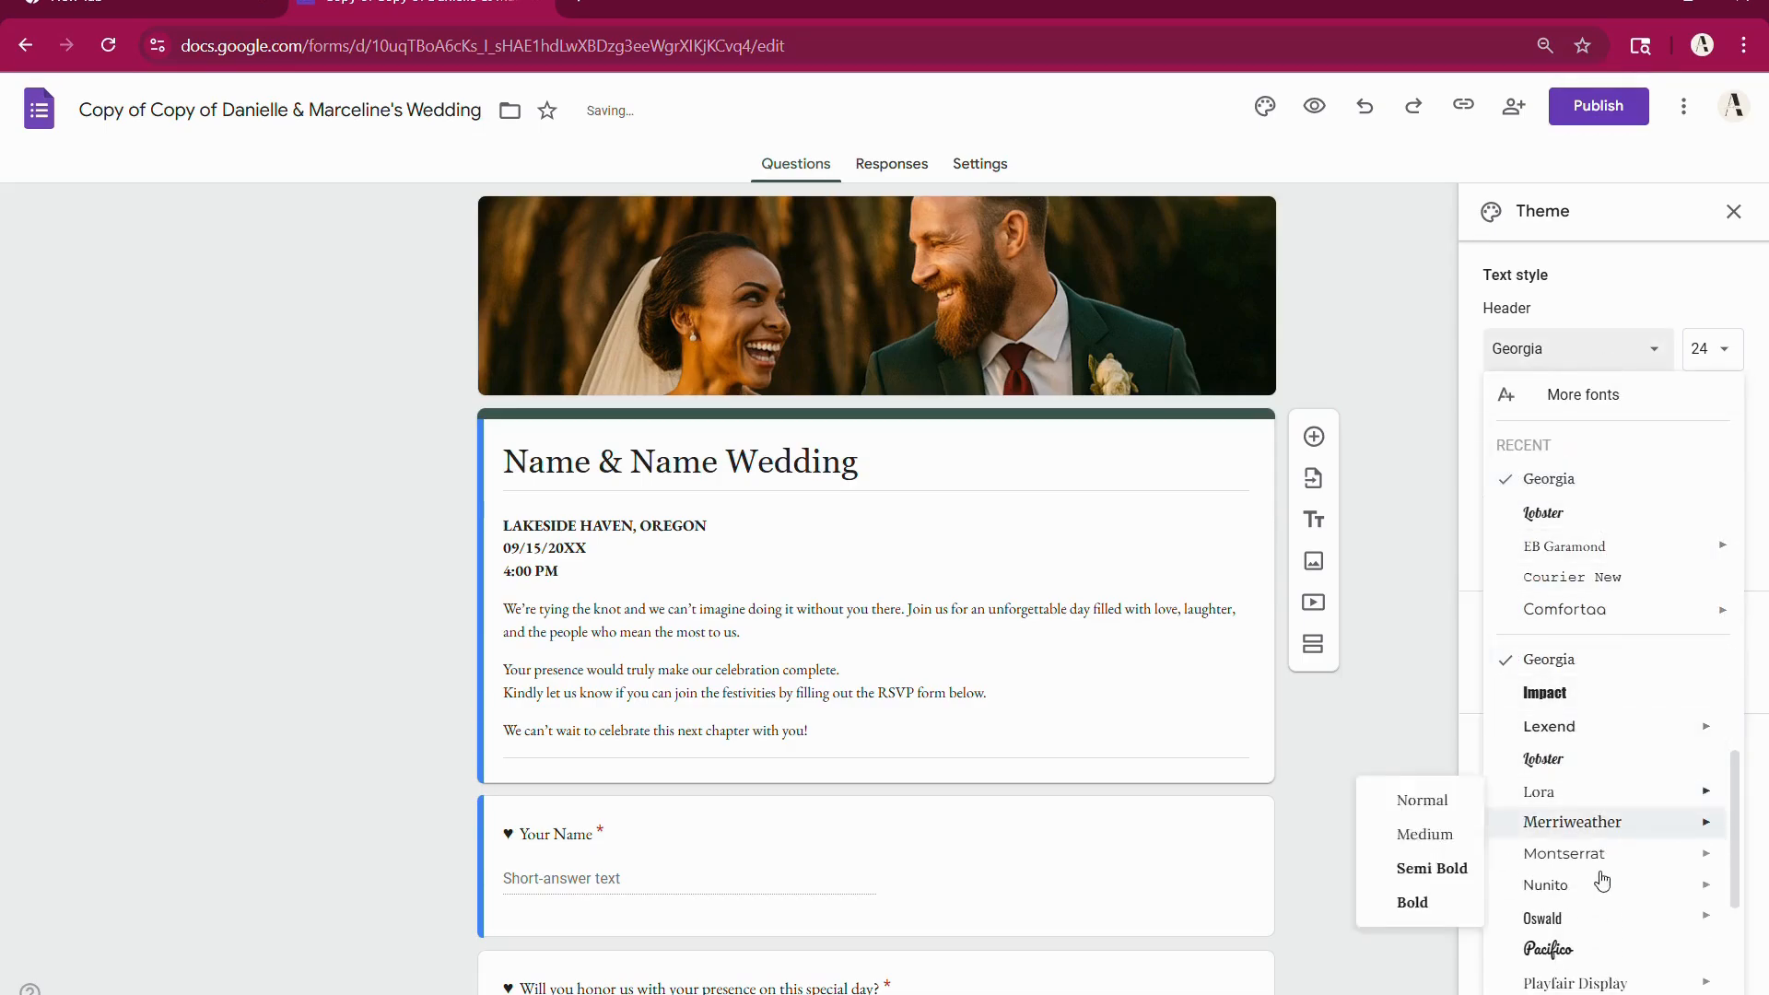
click(1579, 952)
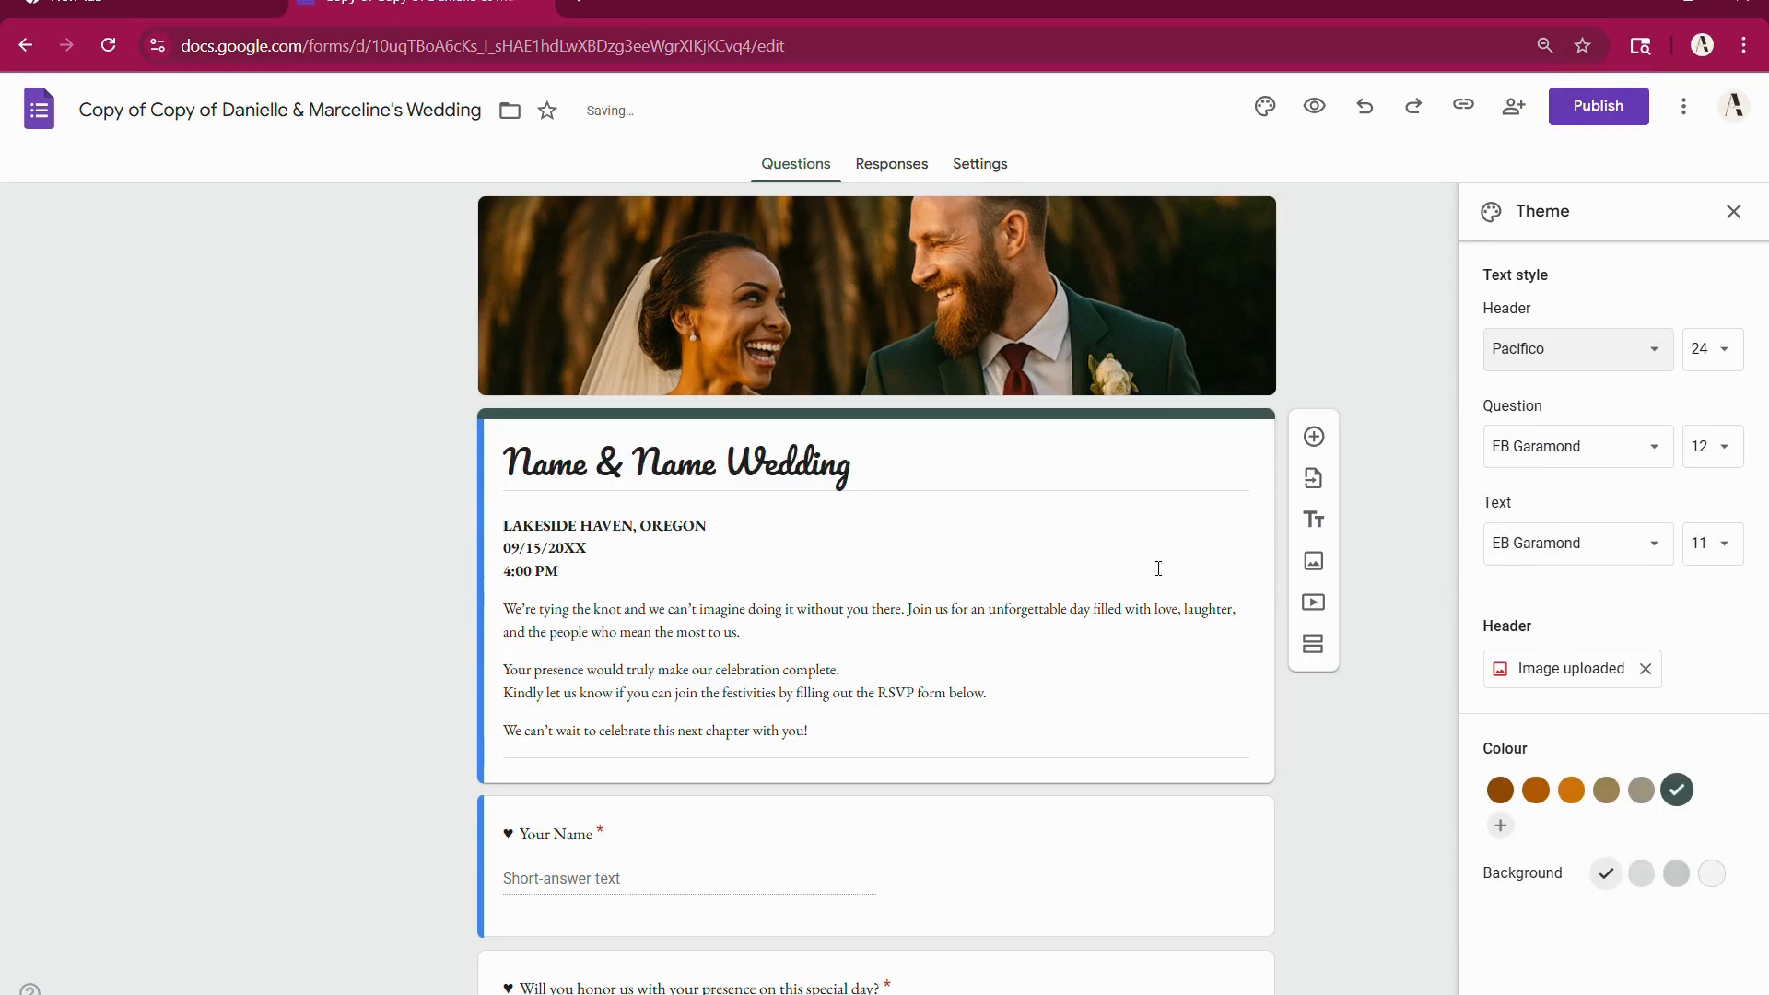
Step: Change the "Your Name" question to Multiple choice and label its first option "ADD TEXT HERE"
click(645, 832)
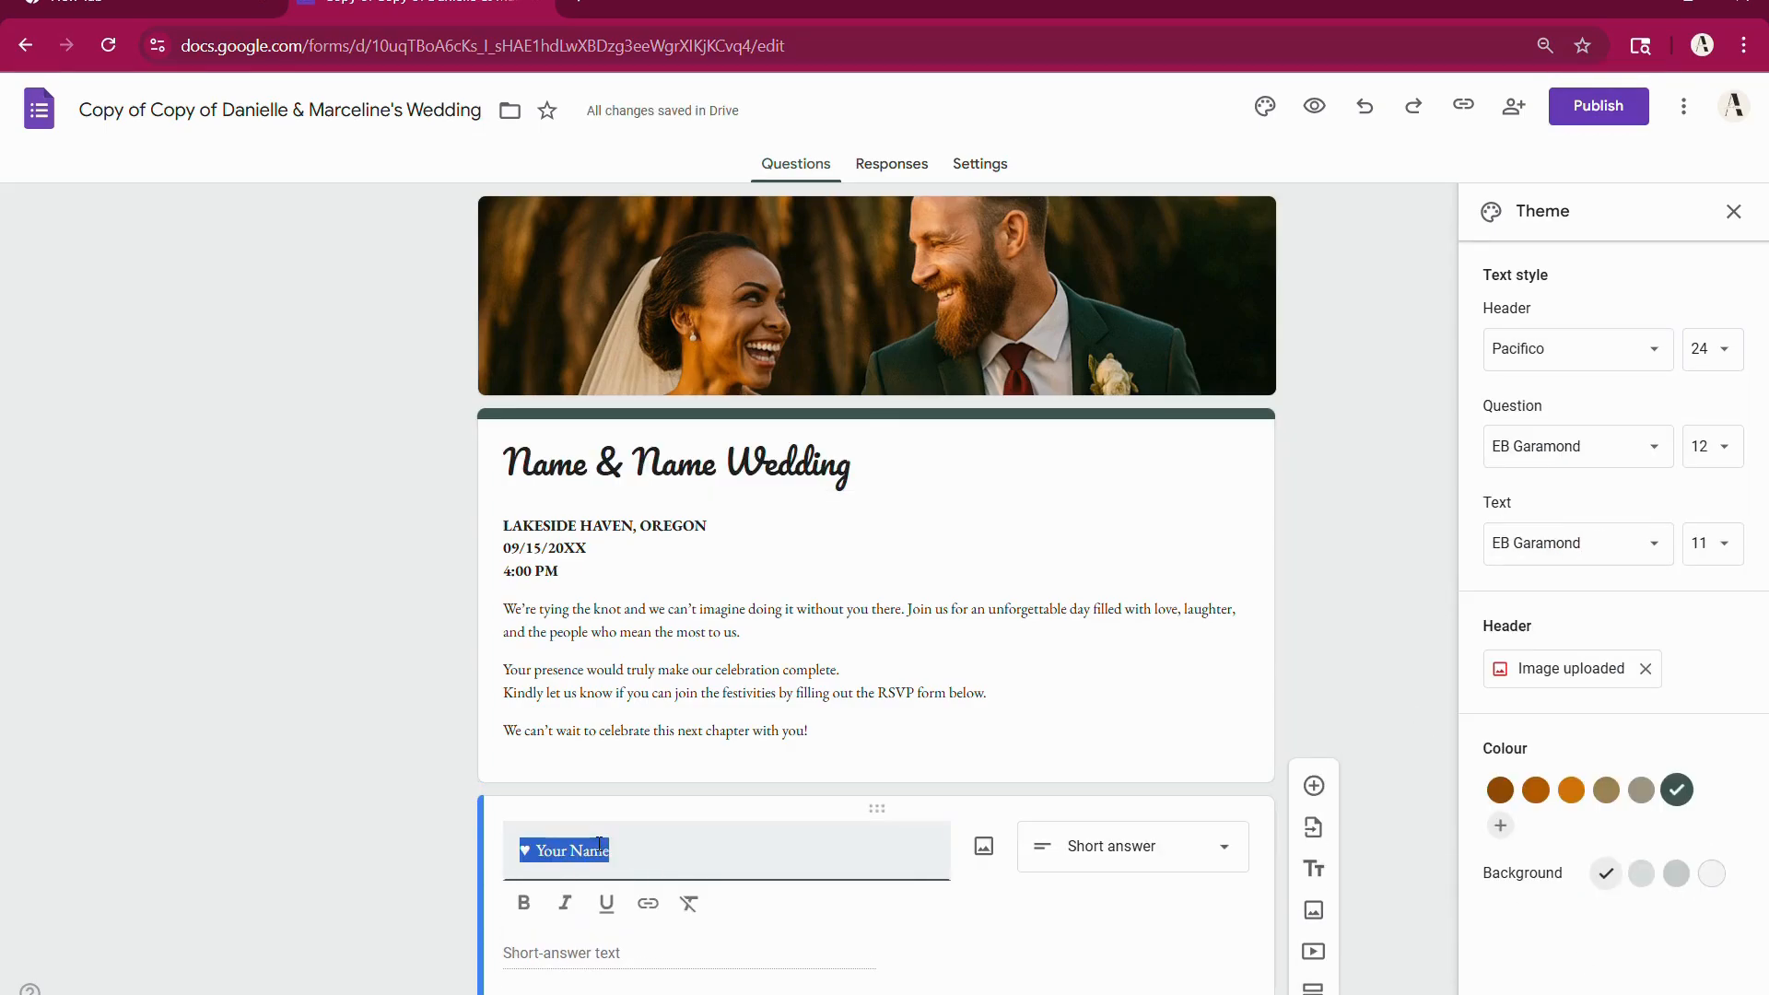
click(1129, 643)
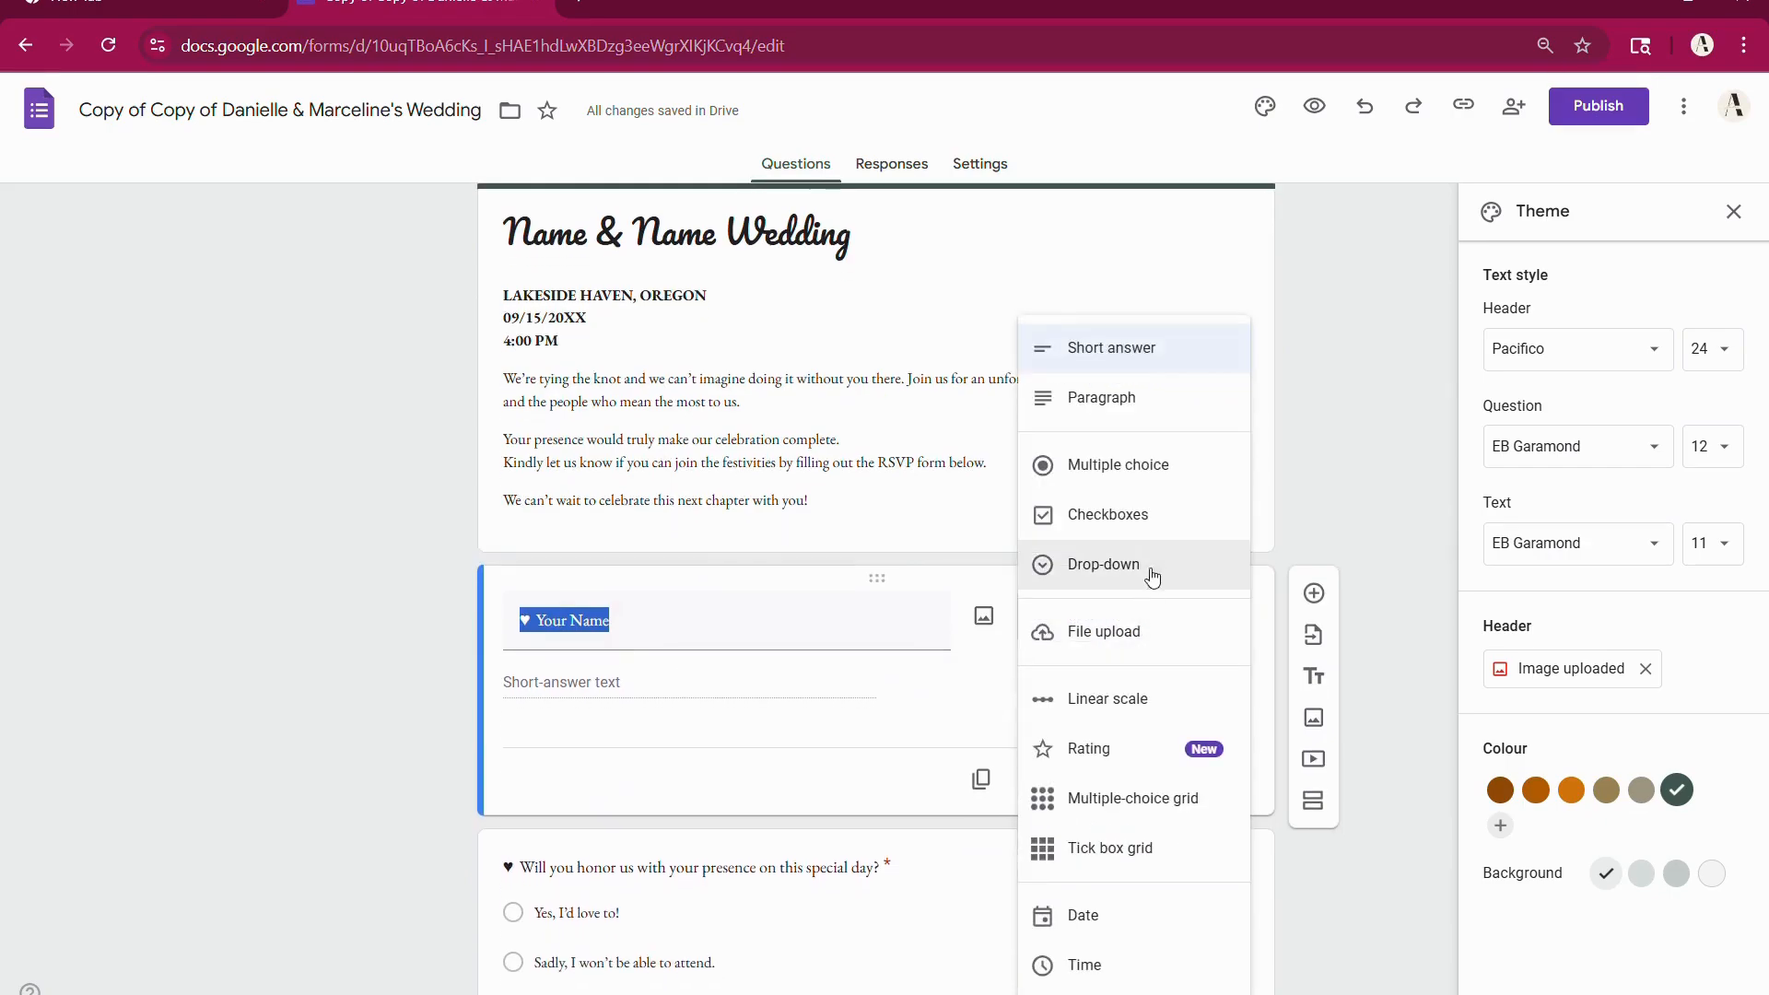
click(1132, 466)
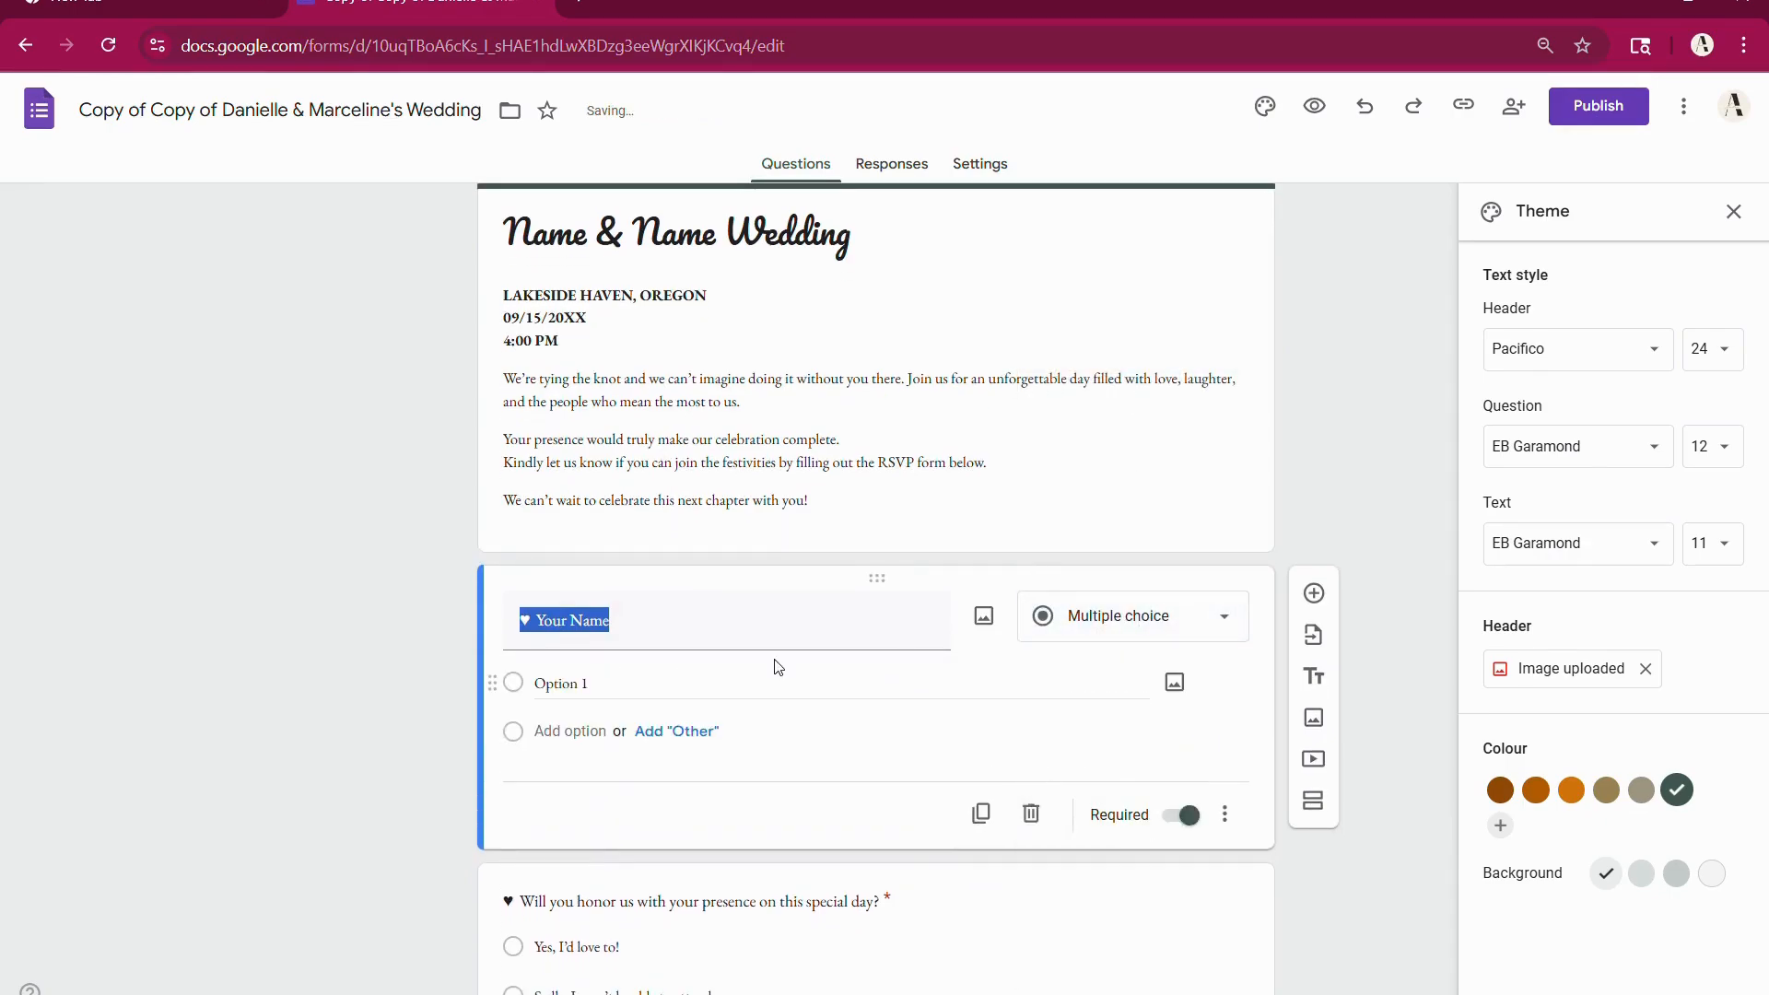
click(518, 687)
click(652, 682)
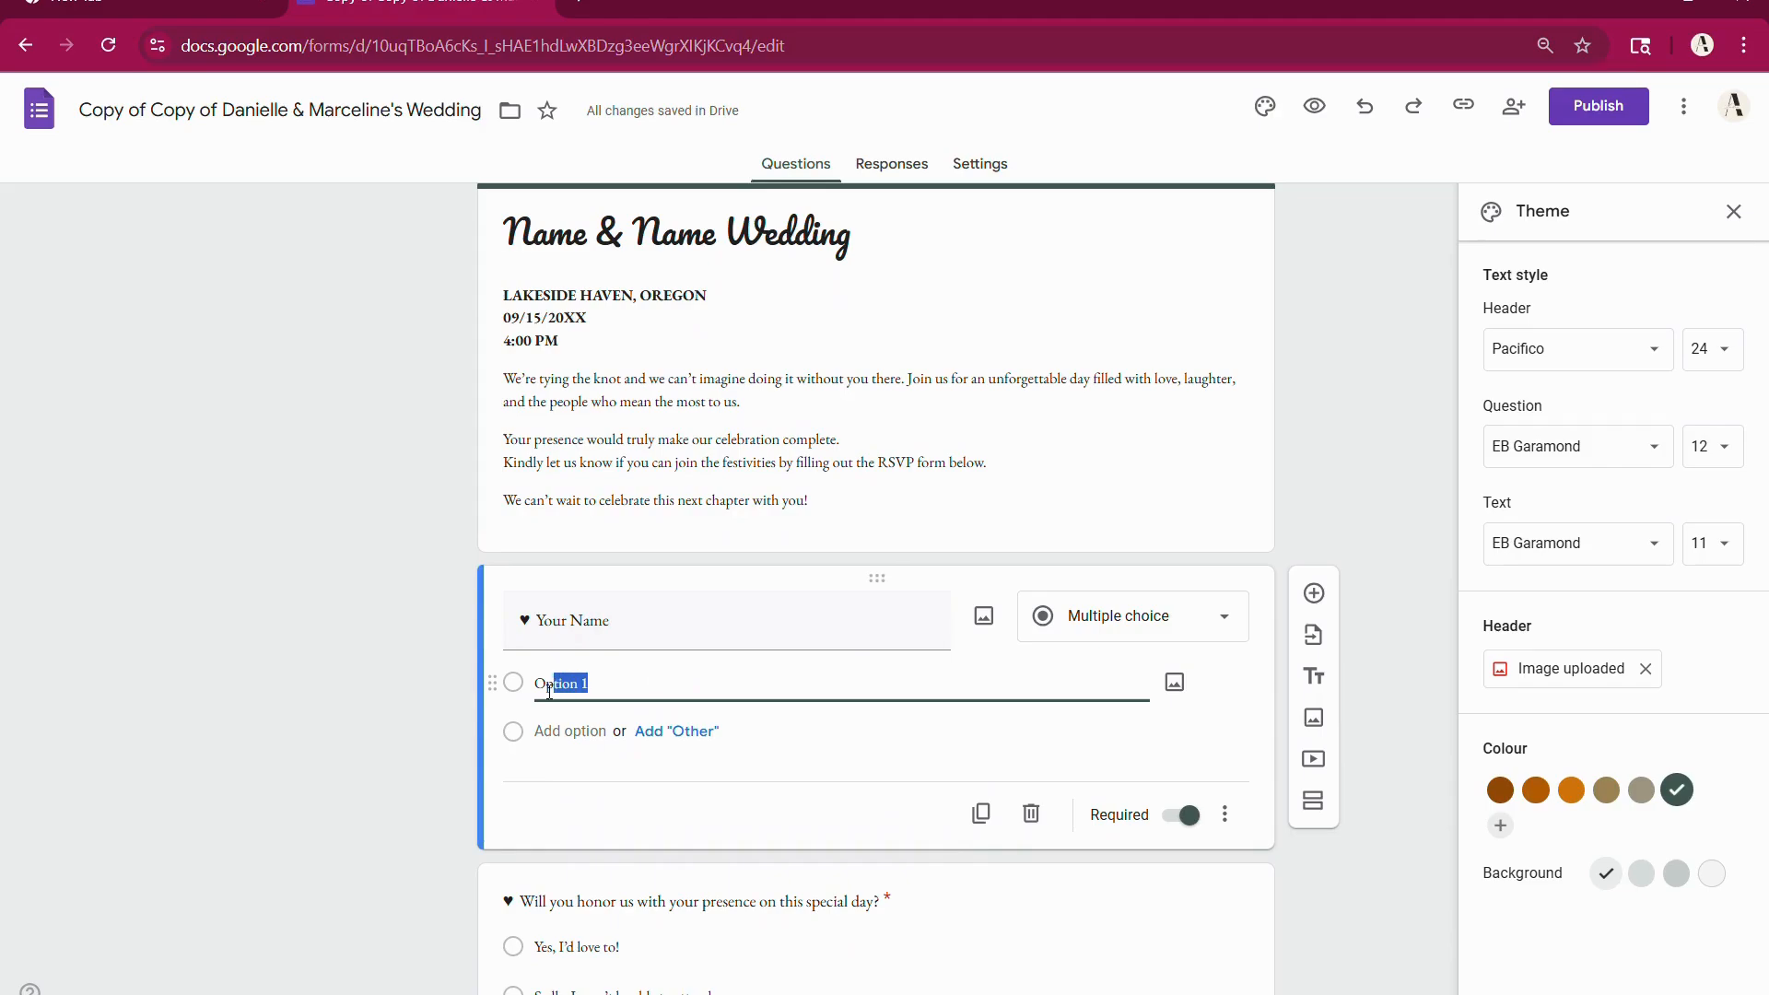
text(ADD TEXT HERE)
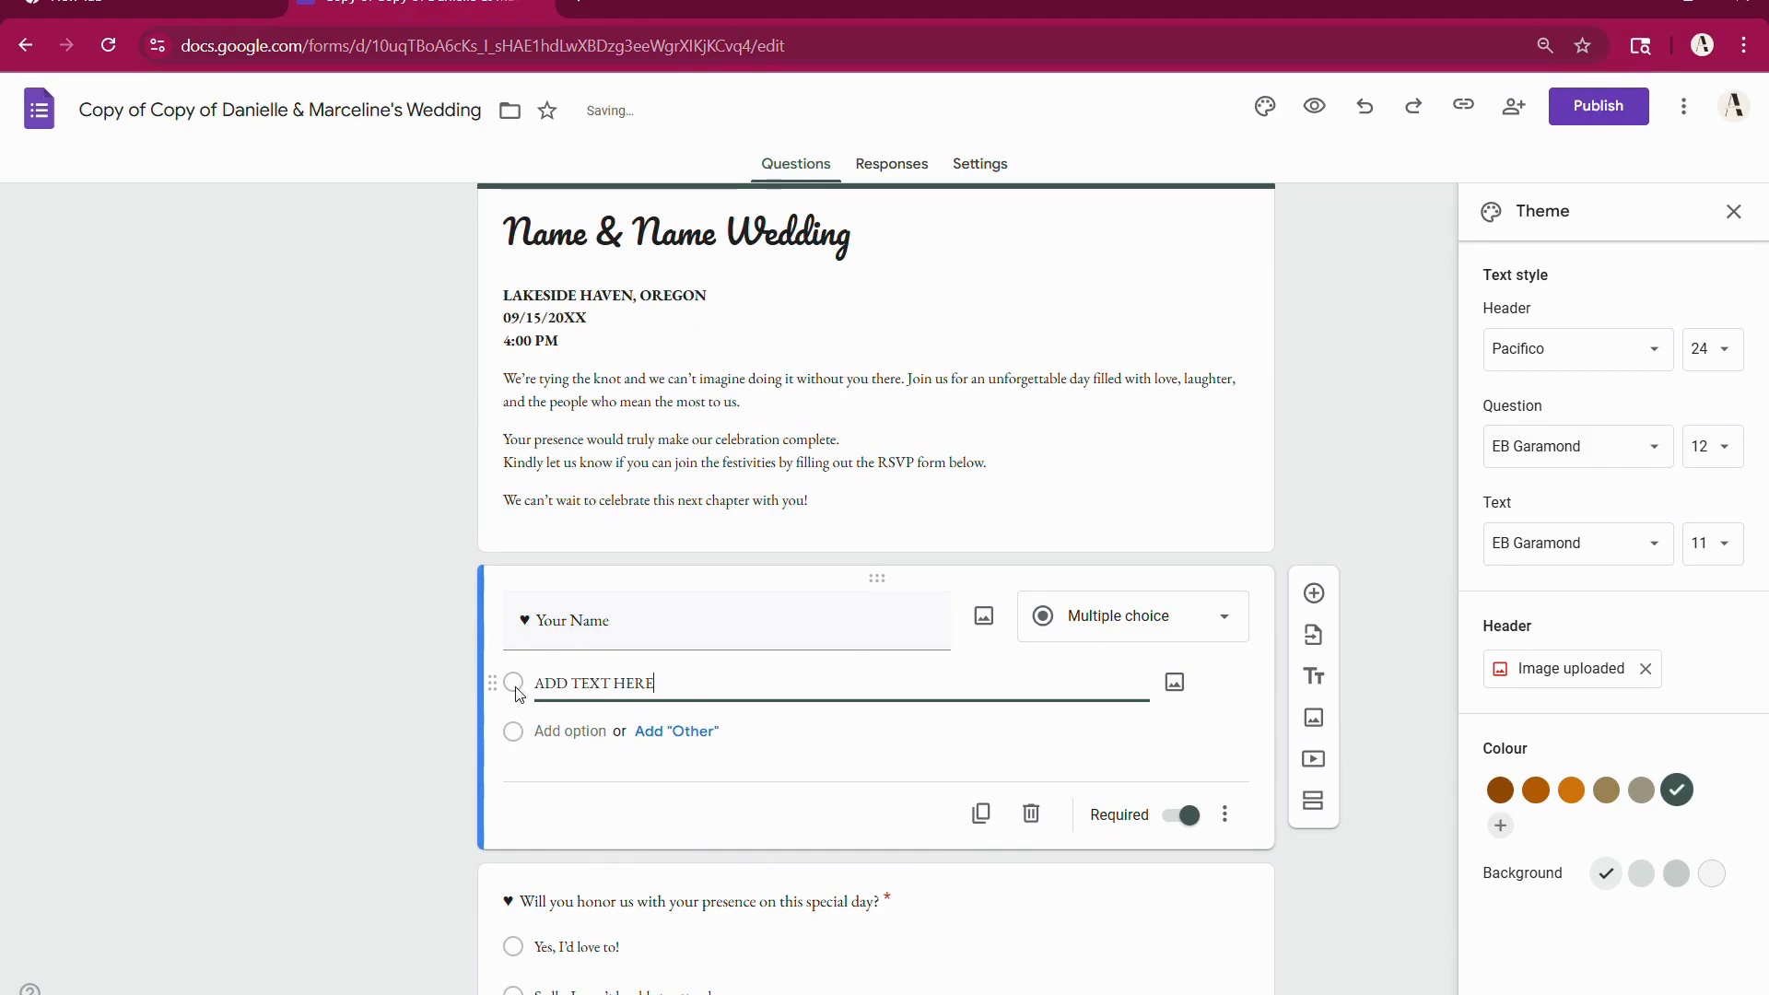
Step: Change the image in the final "Anything else we should know" question to an uploaded photo of the couple embracing
scroll(728, 710, down, 11)
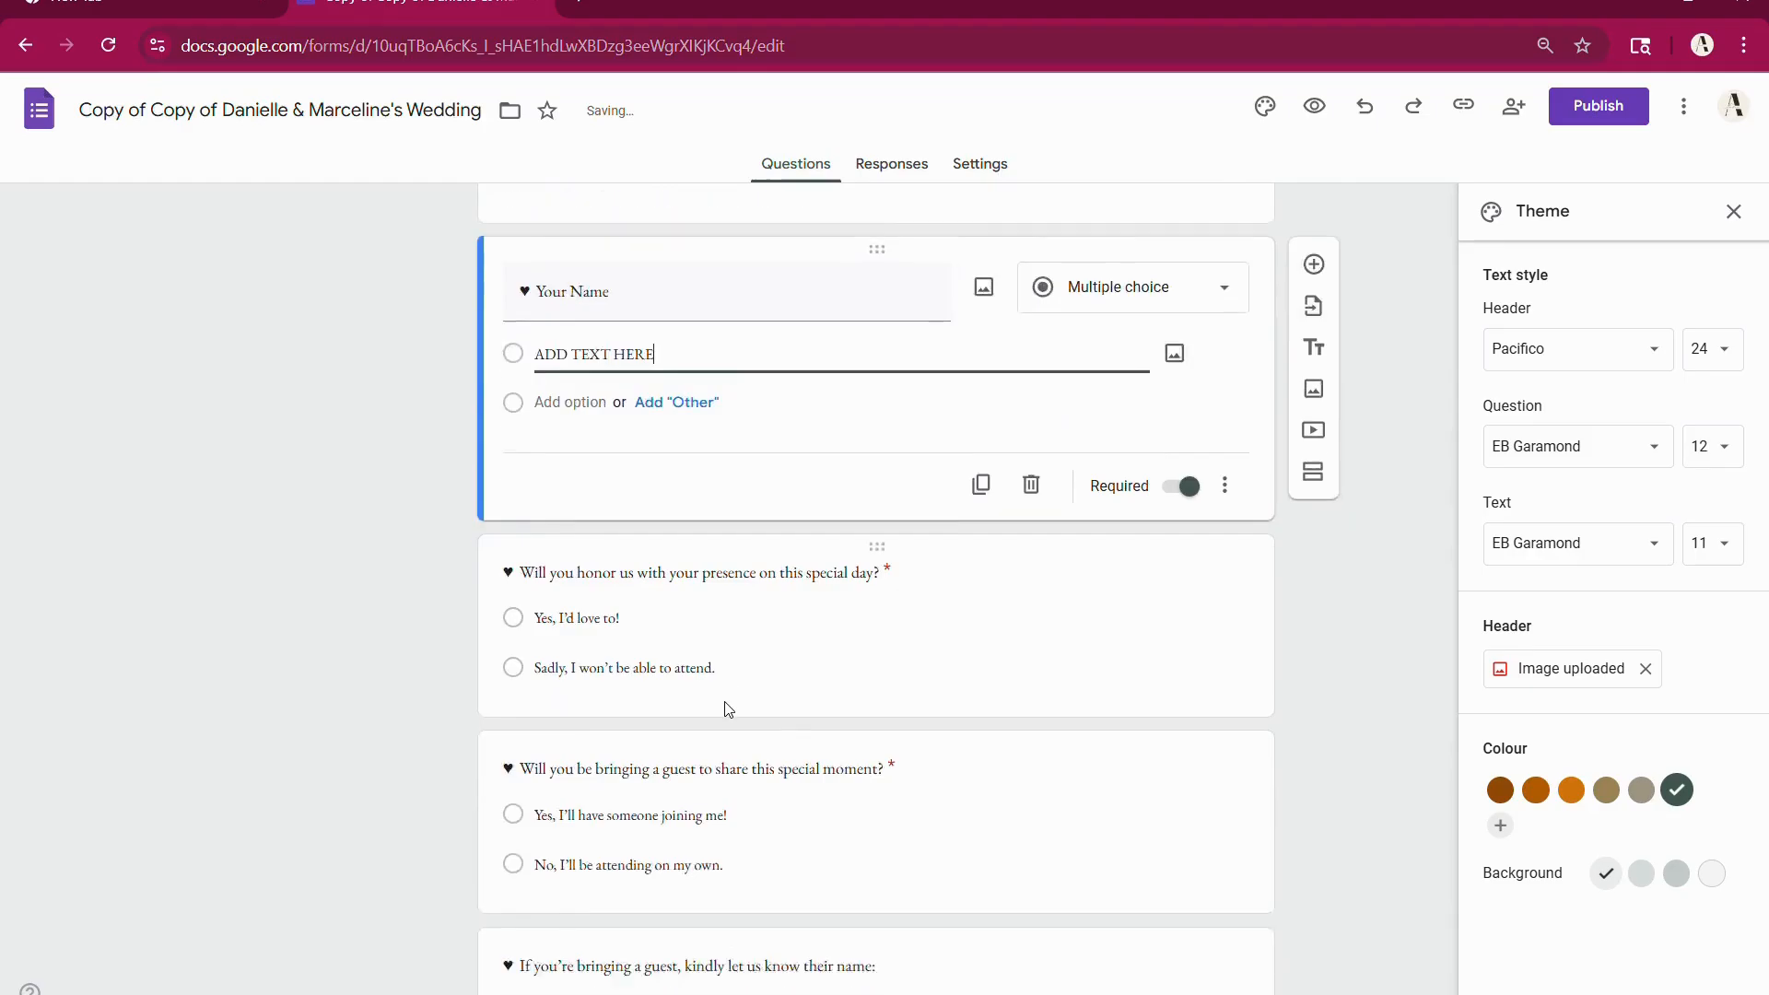
scroll(733, 710, down, 10)
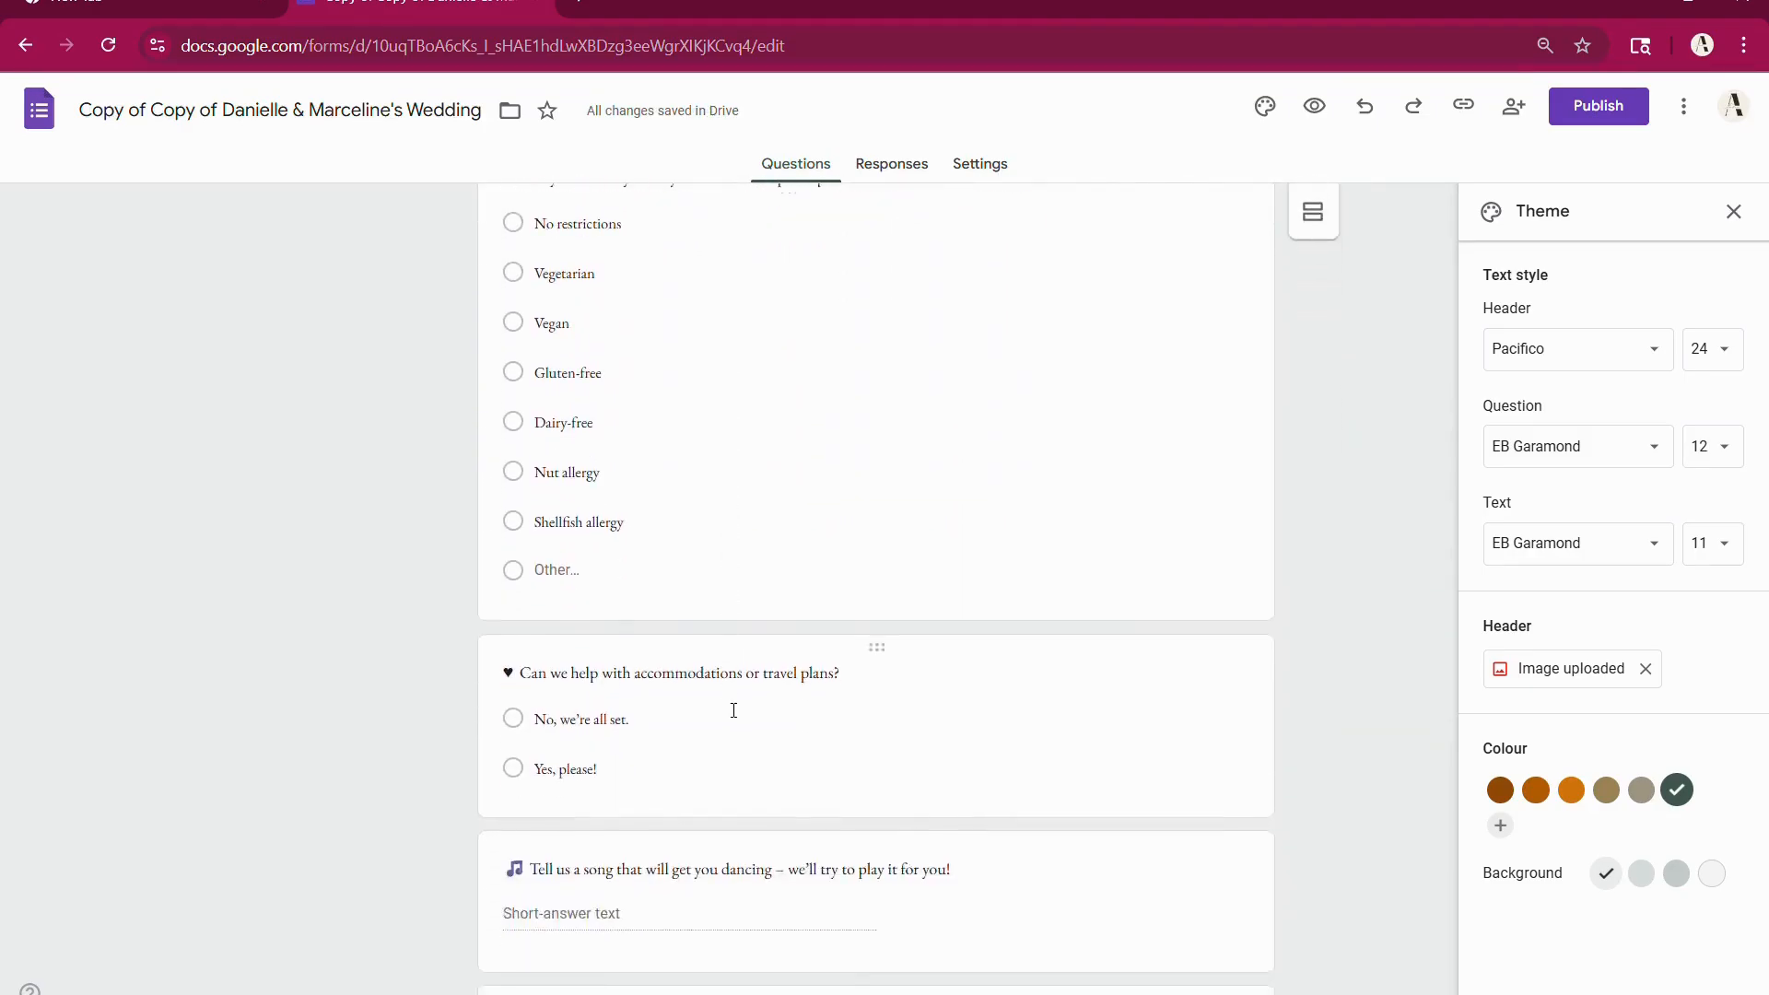
scroll(724, 702, down, 2)
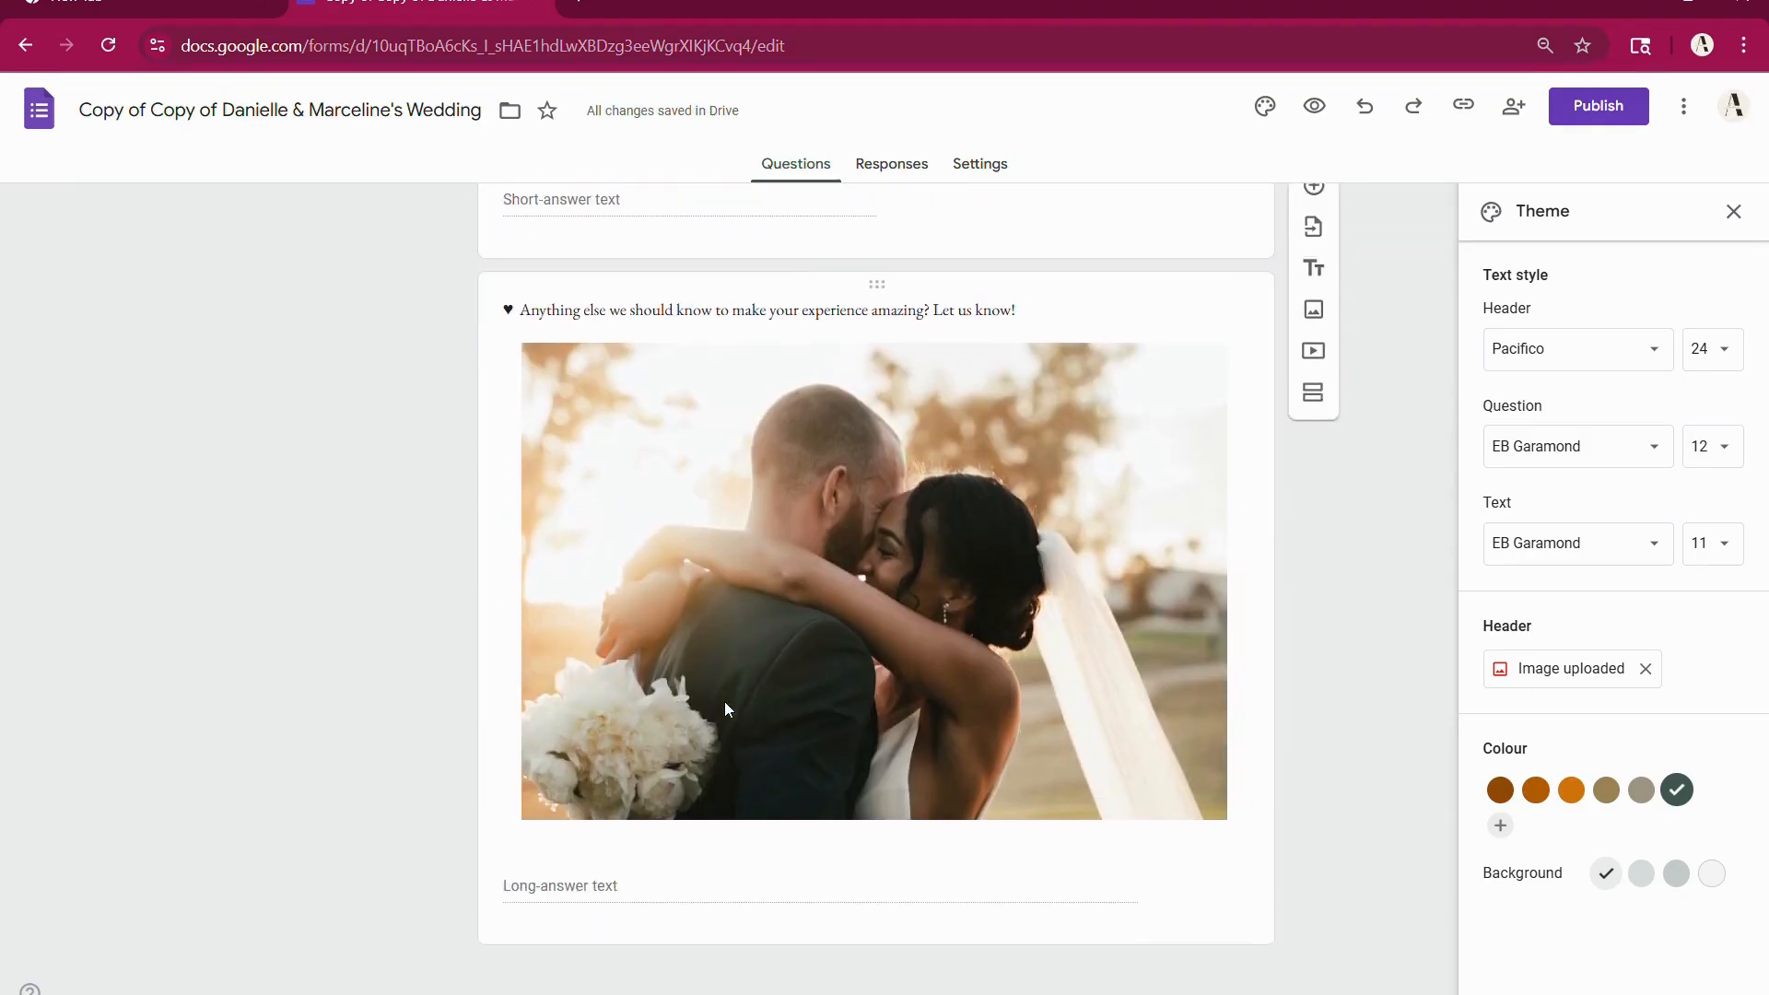
scroll(687, 600, up, 1)
click(687, 600)
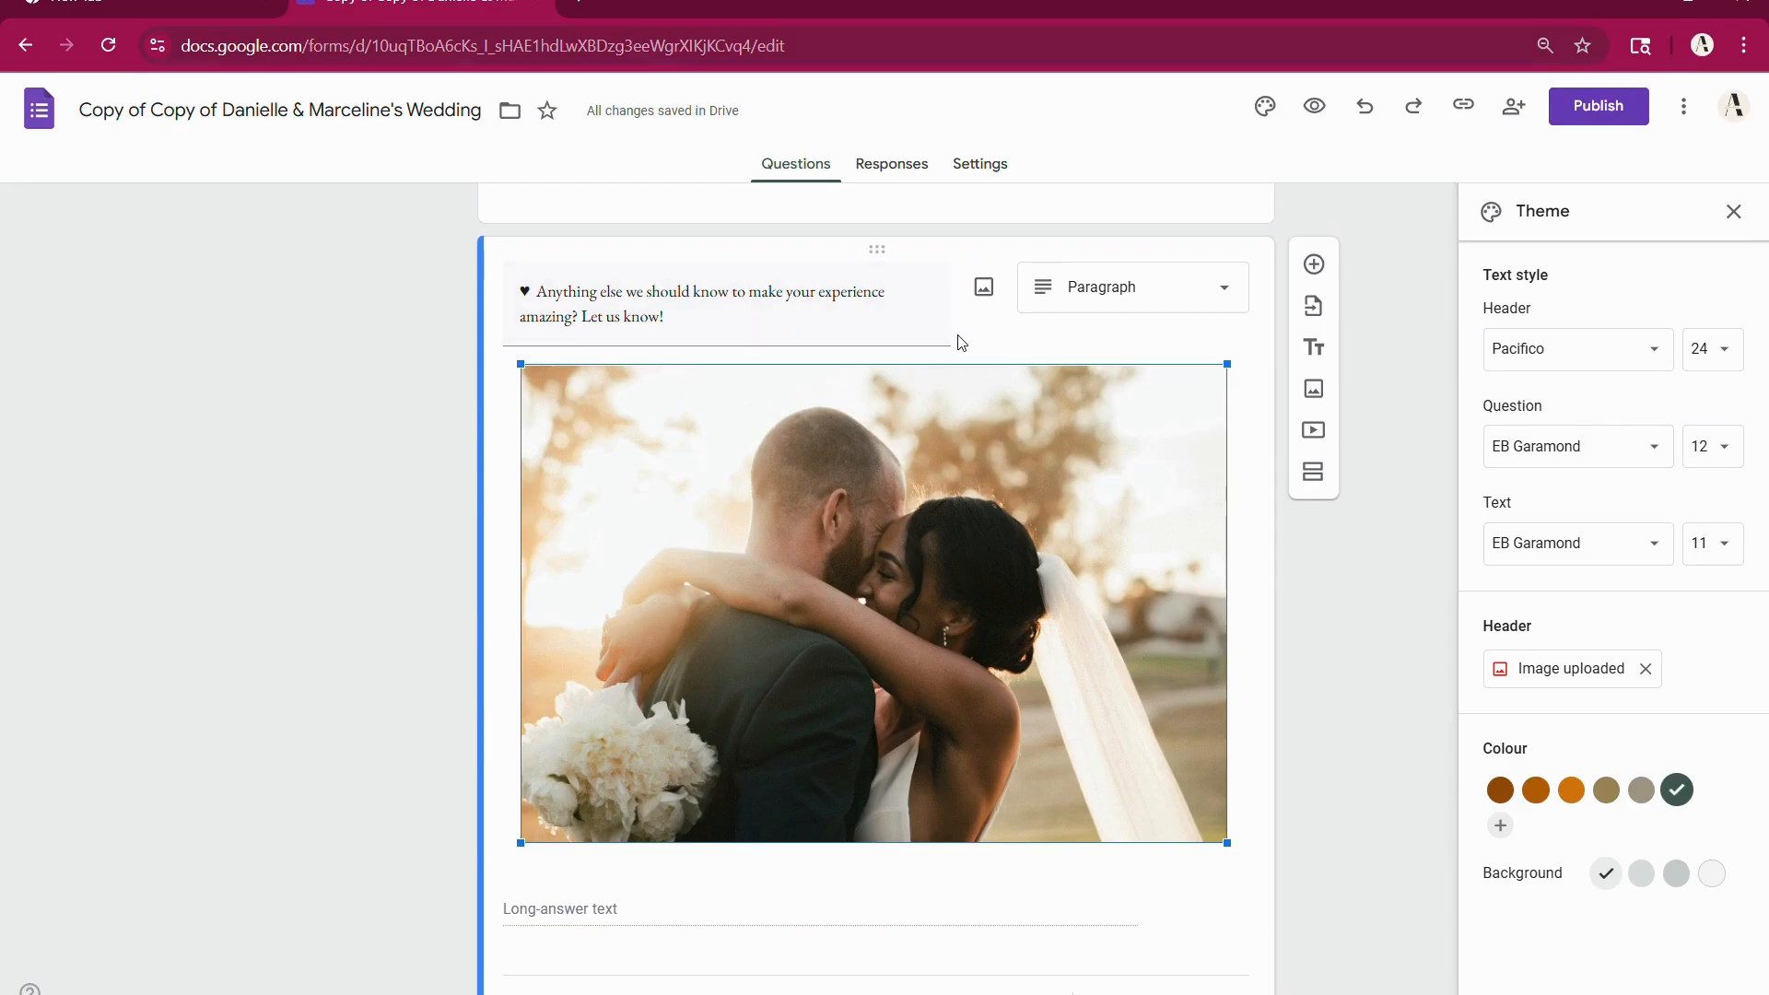
click(989, 293)
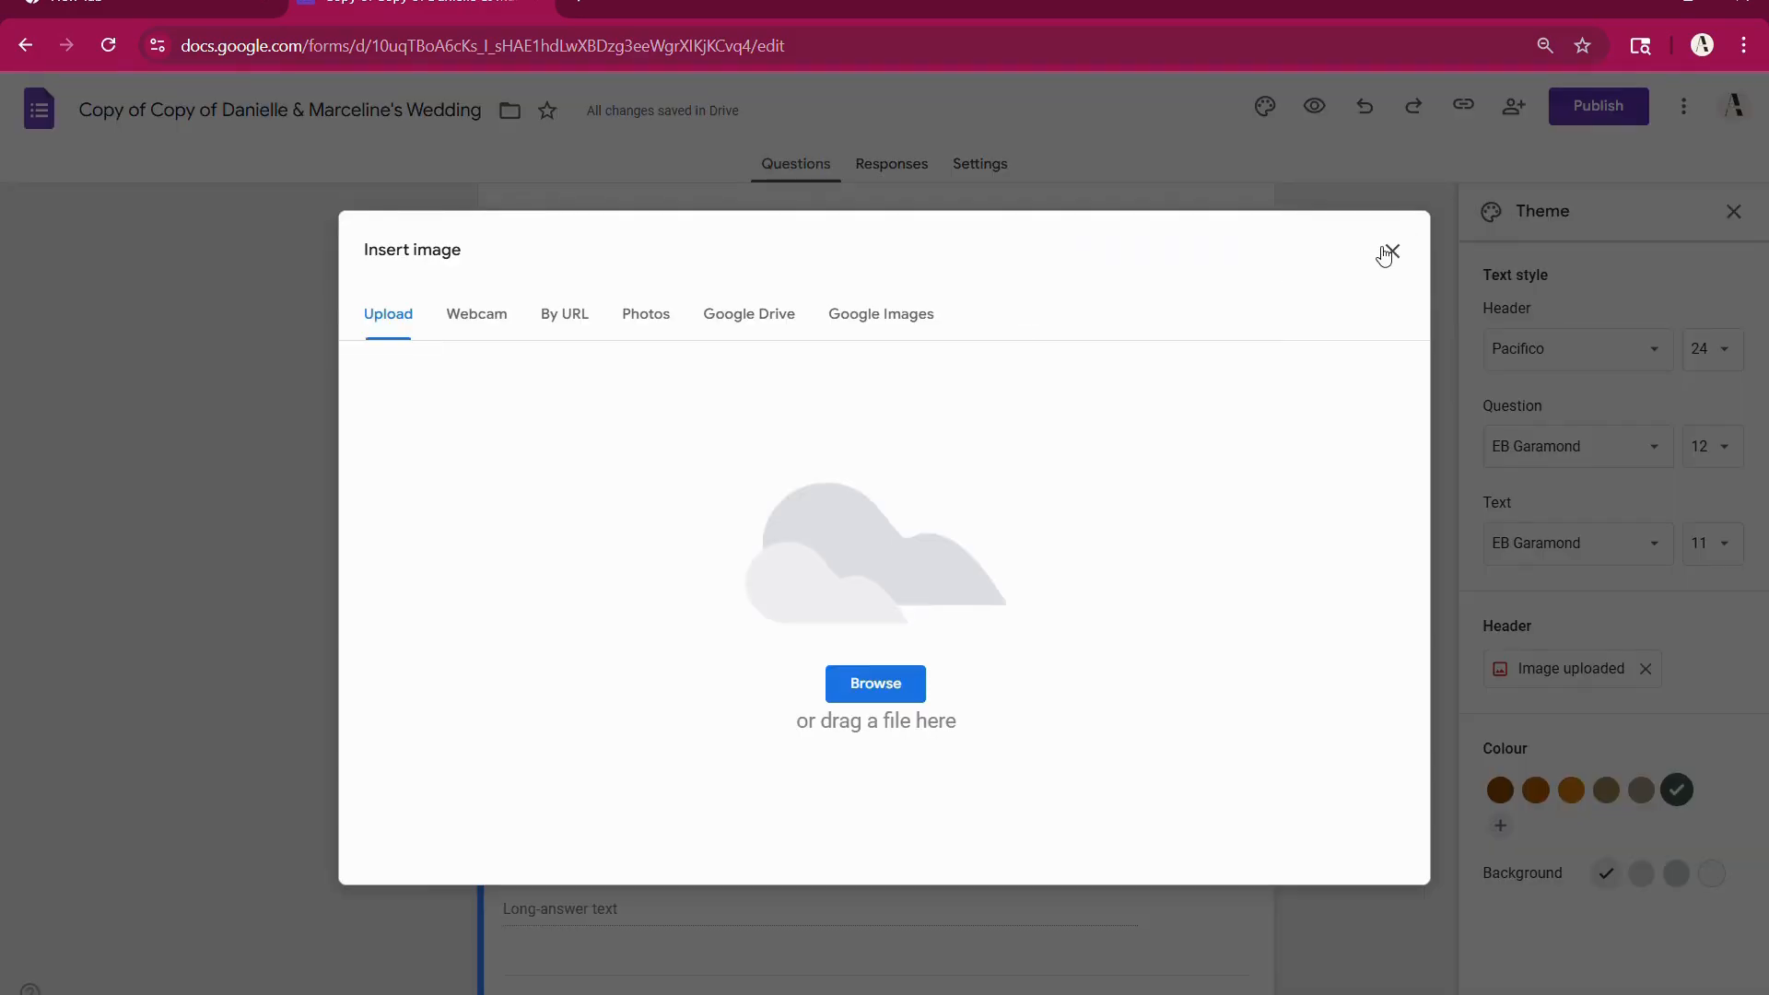
click(1388, 247)
click(539, 383)
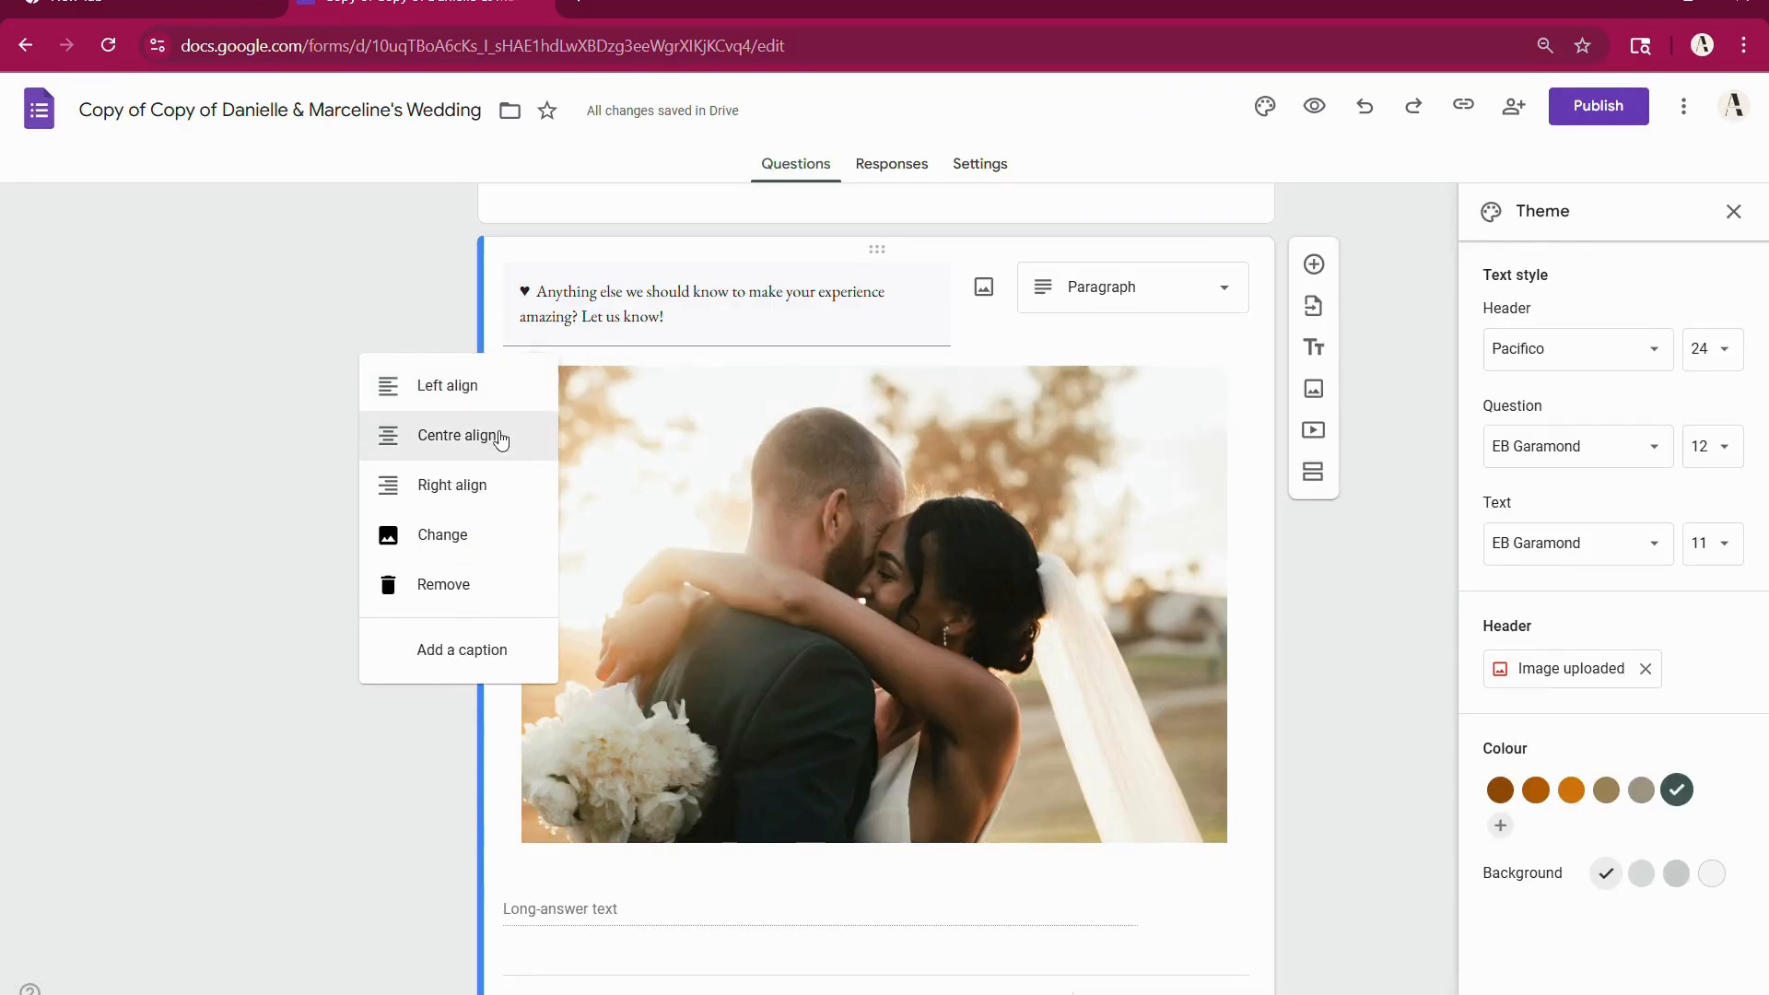
click(468, 552)
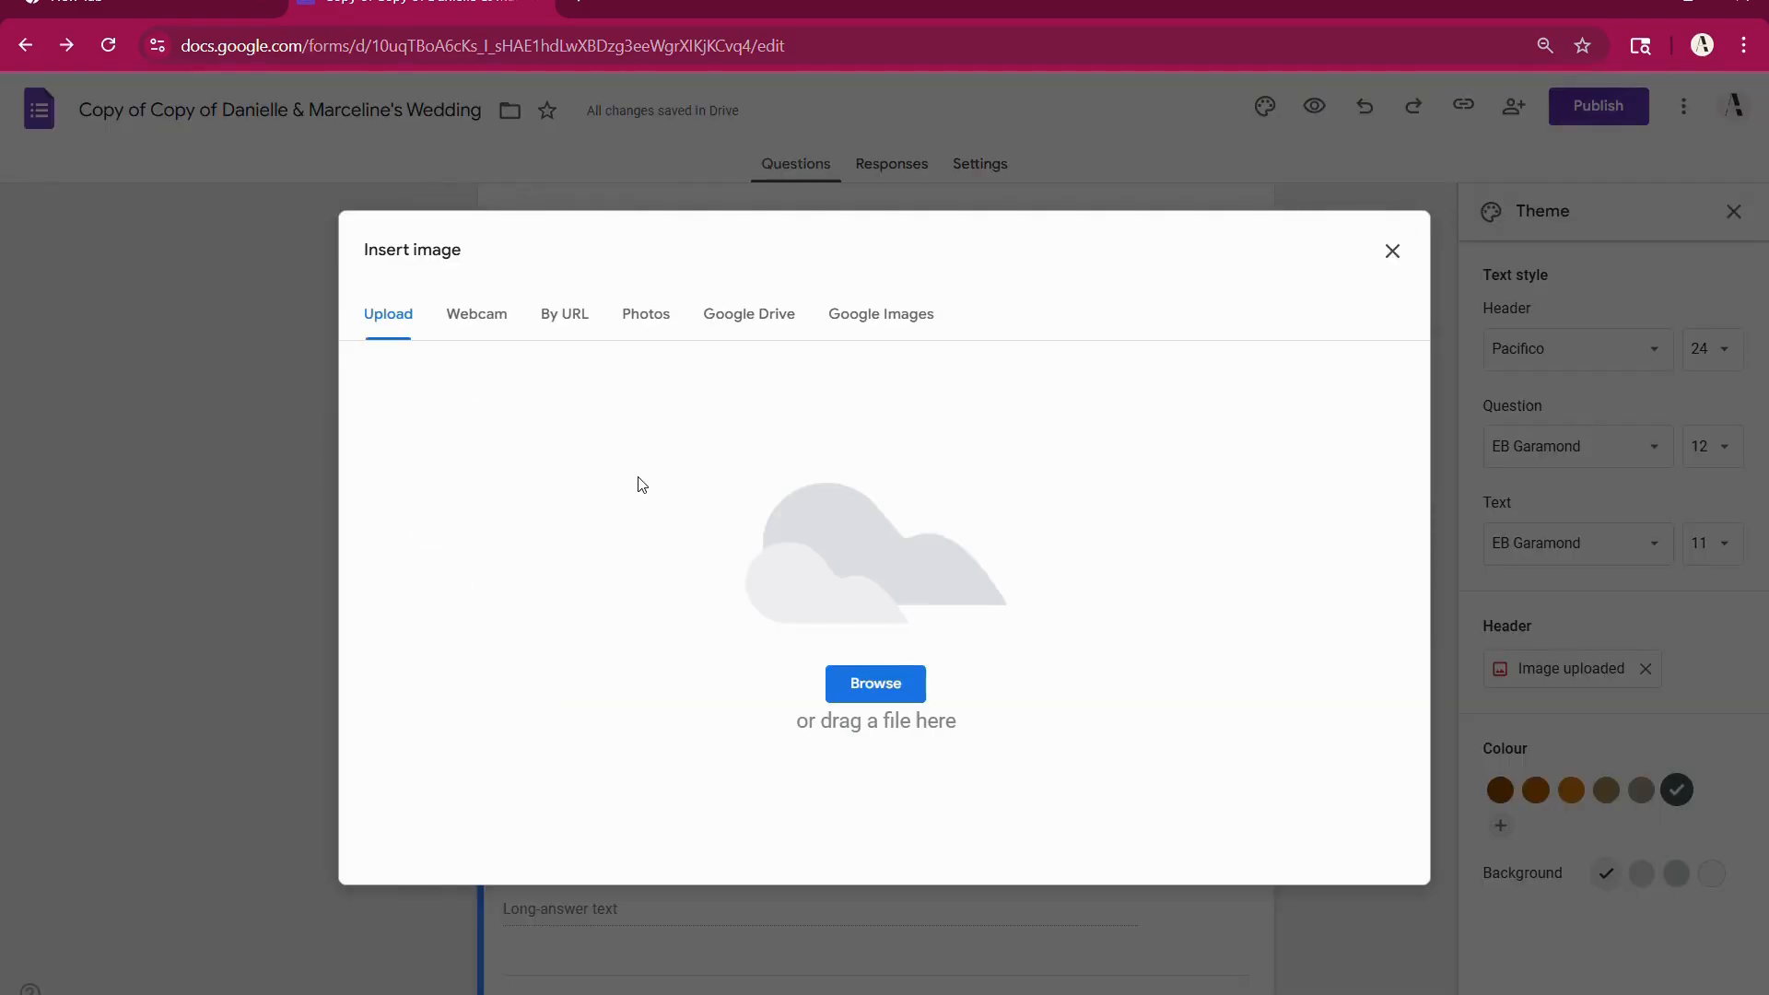
click(911, 699)
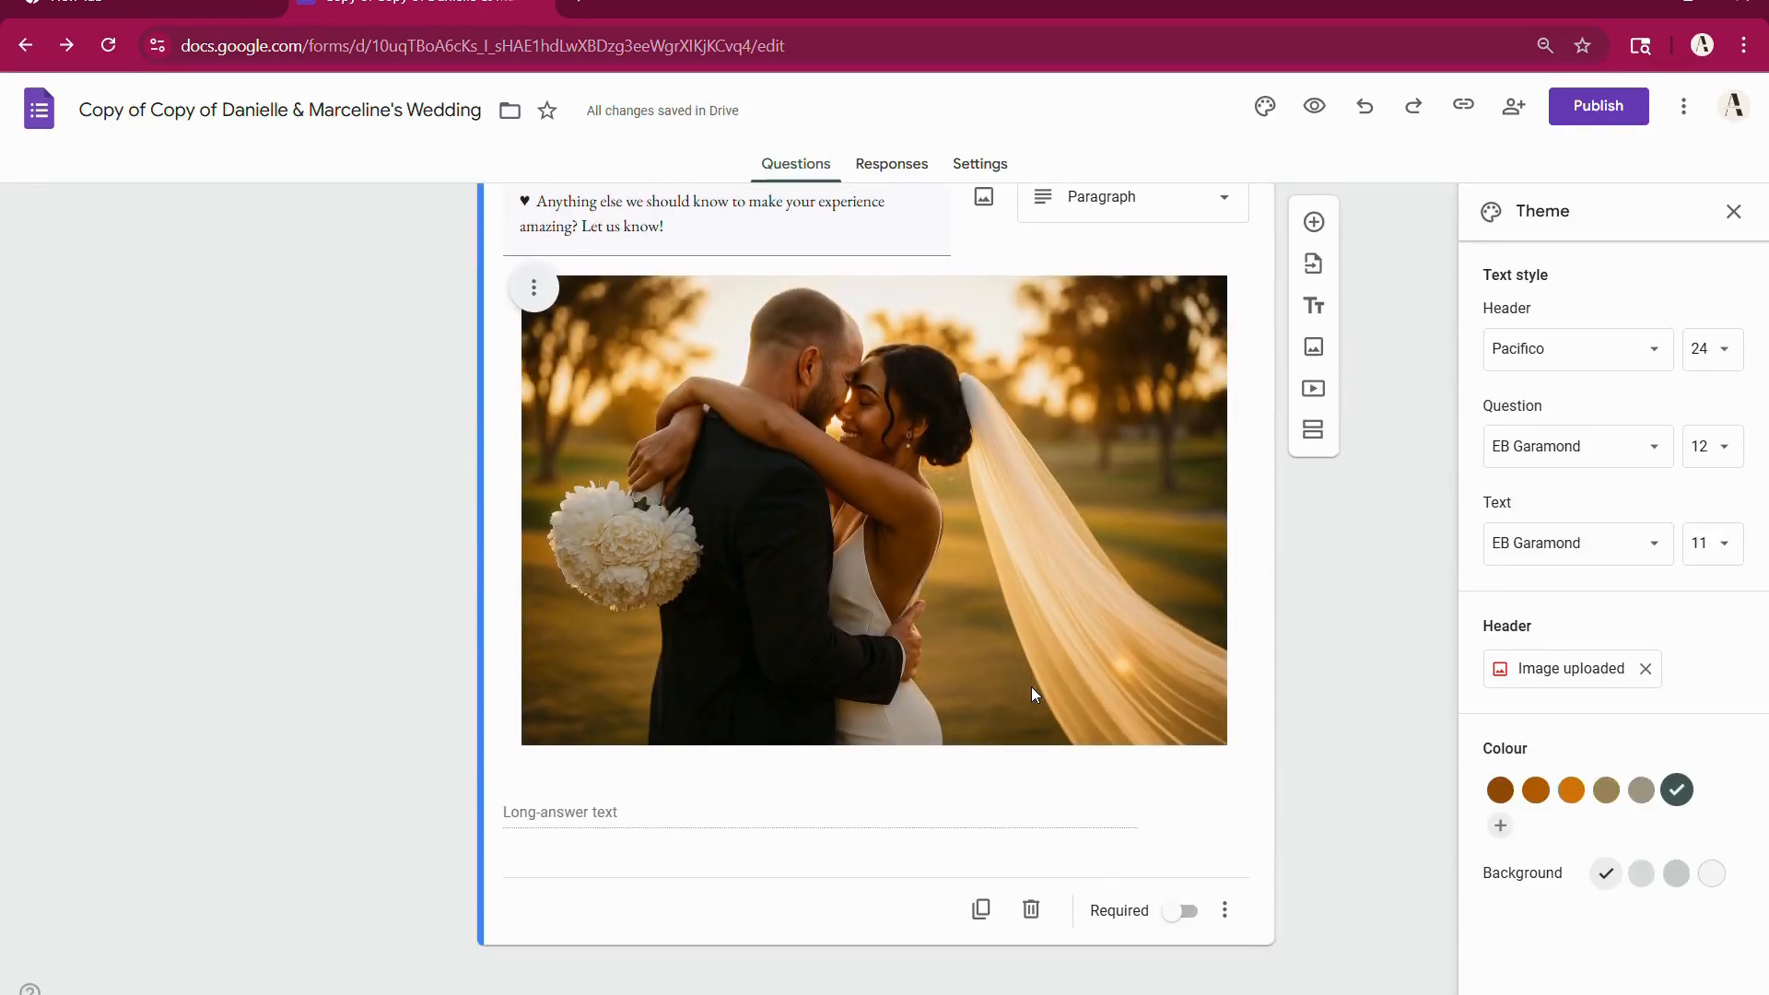
Step: Set the form's responder access to Anyone with the link in the publishing options
scroll(1031, 687, up, 20)
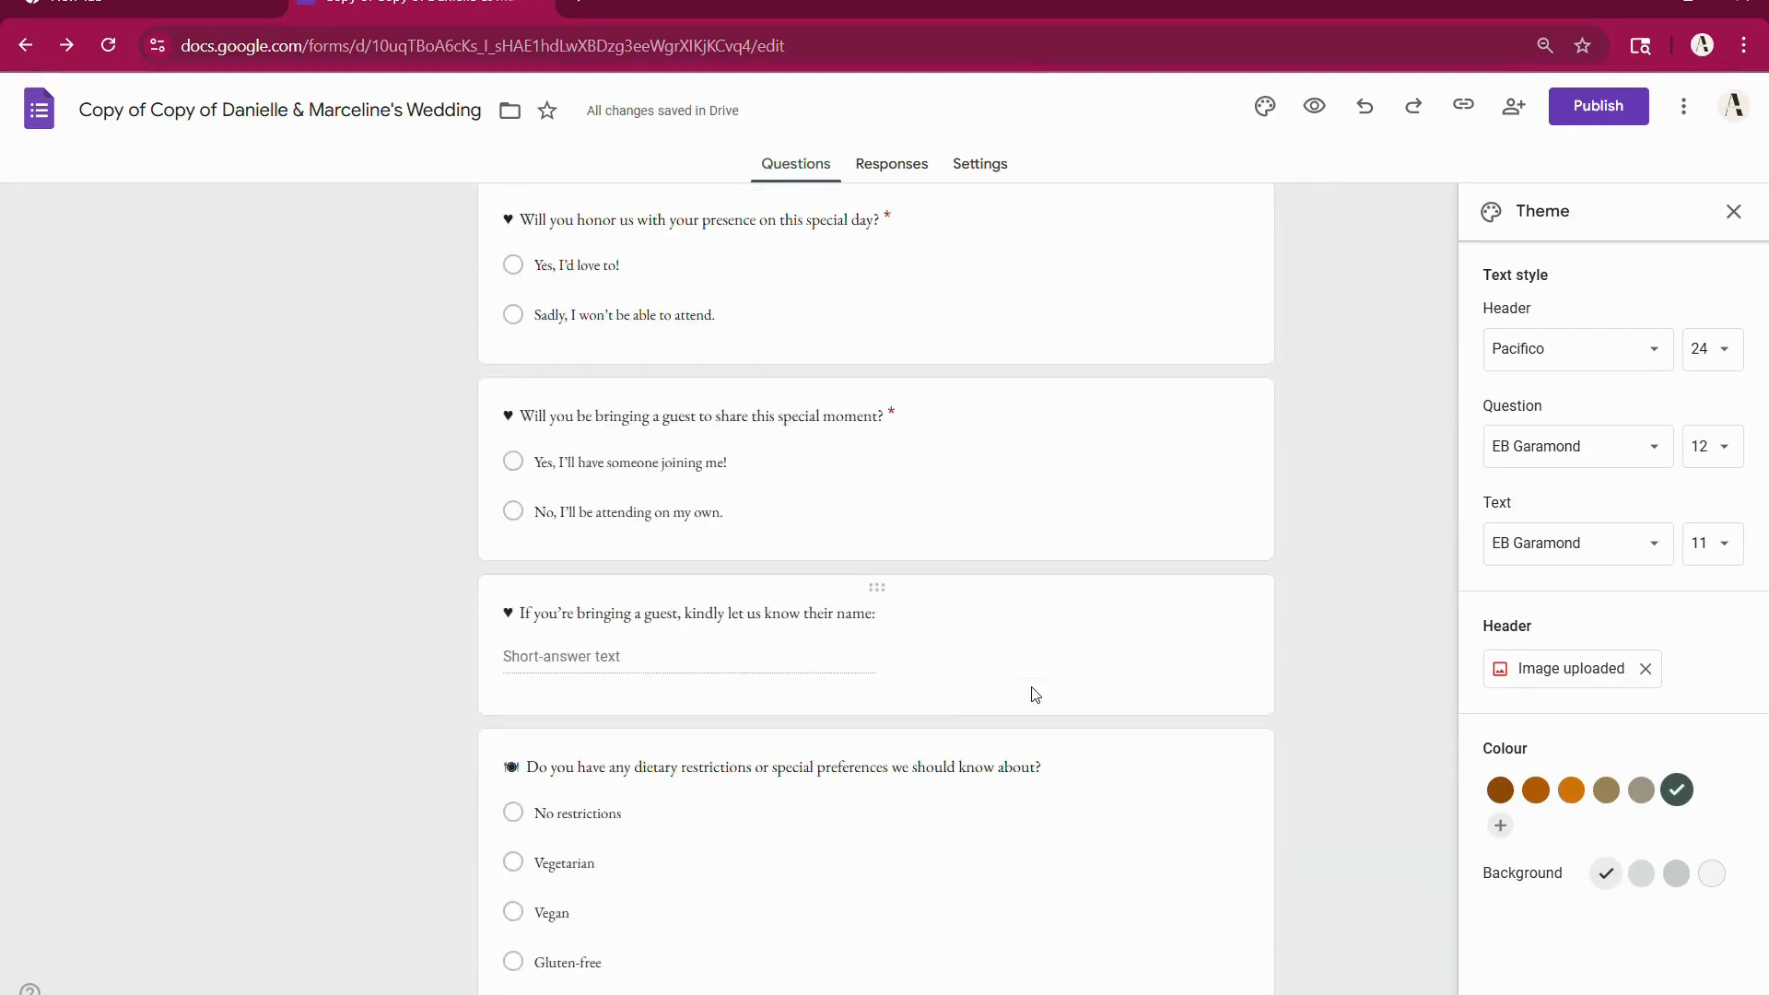
scroll(1035, 695, up, 7)
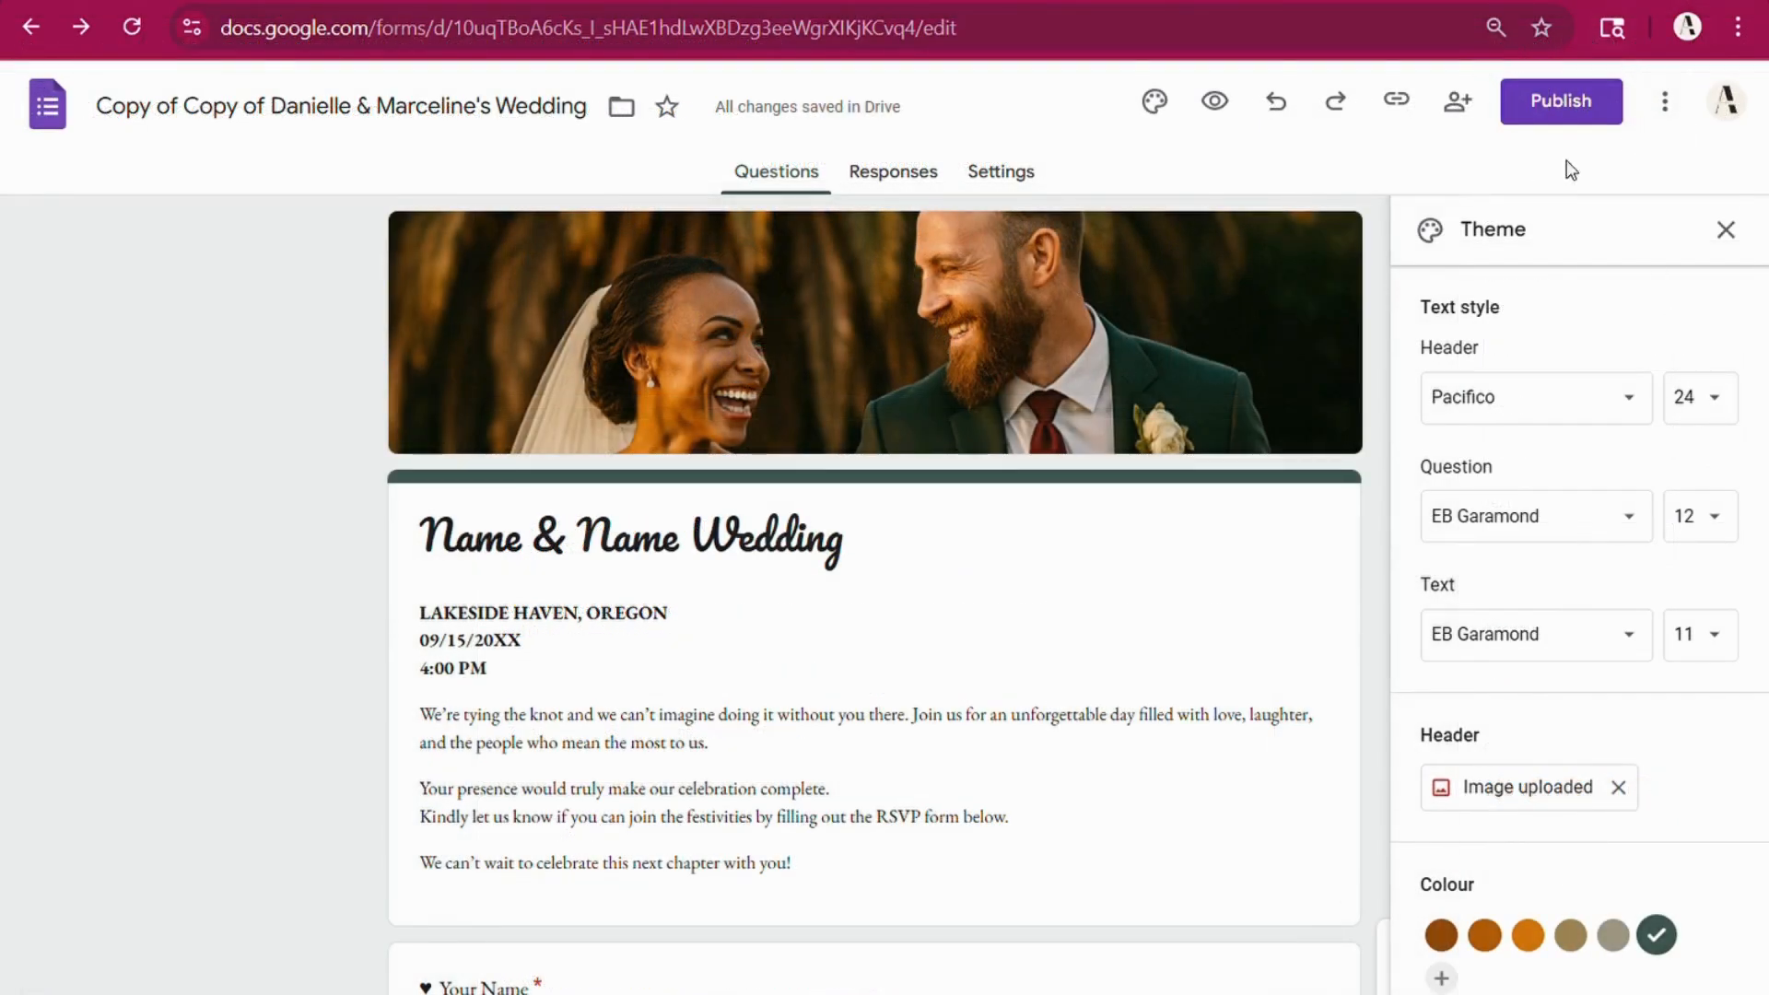
click(1562, 107)
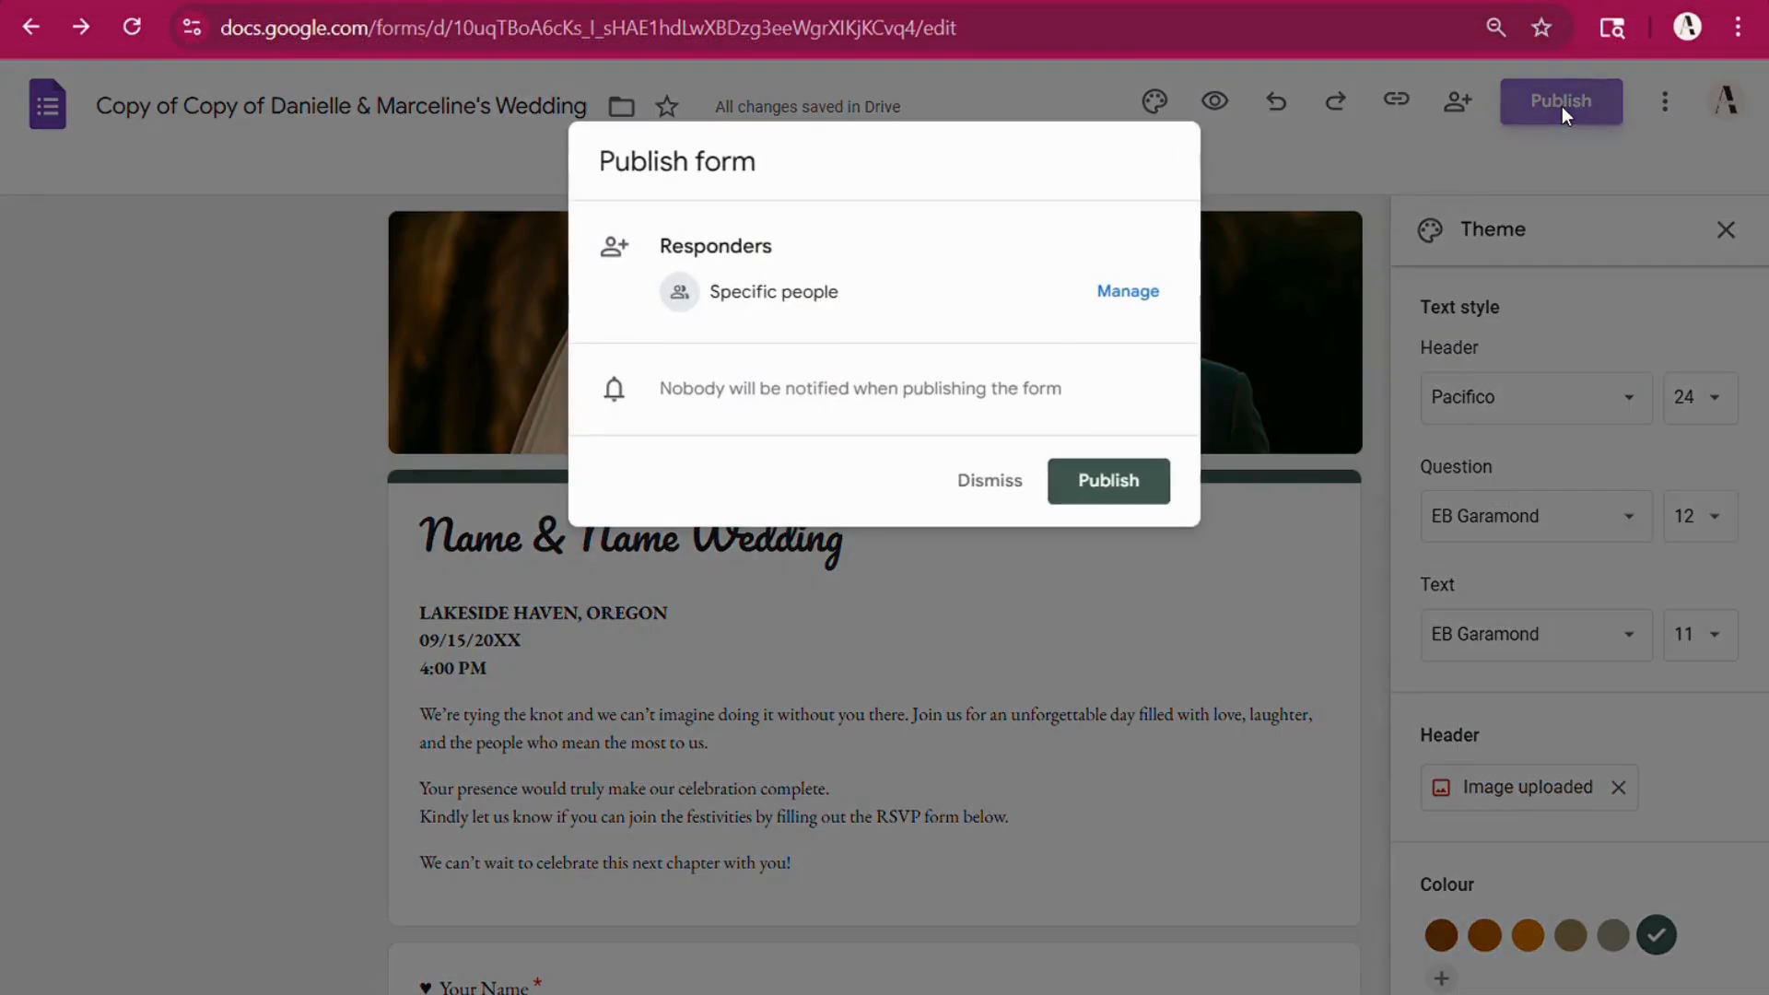
click(1141, 293)
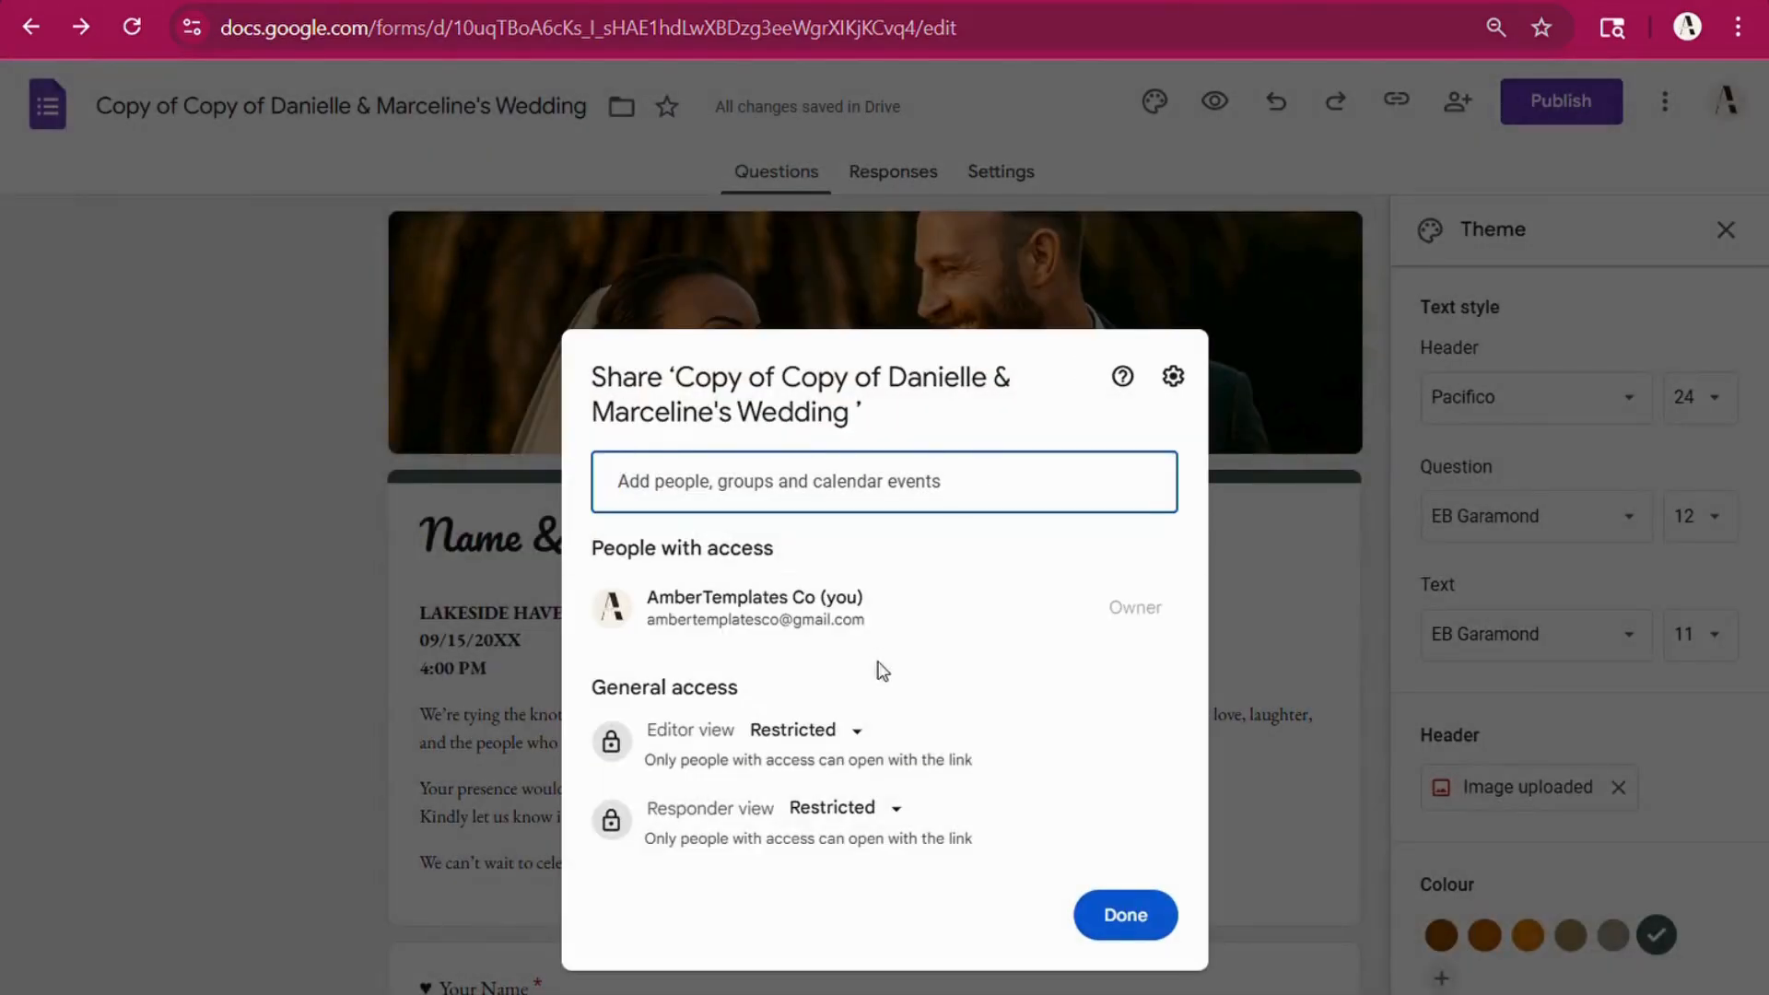
click(889, 810)
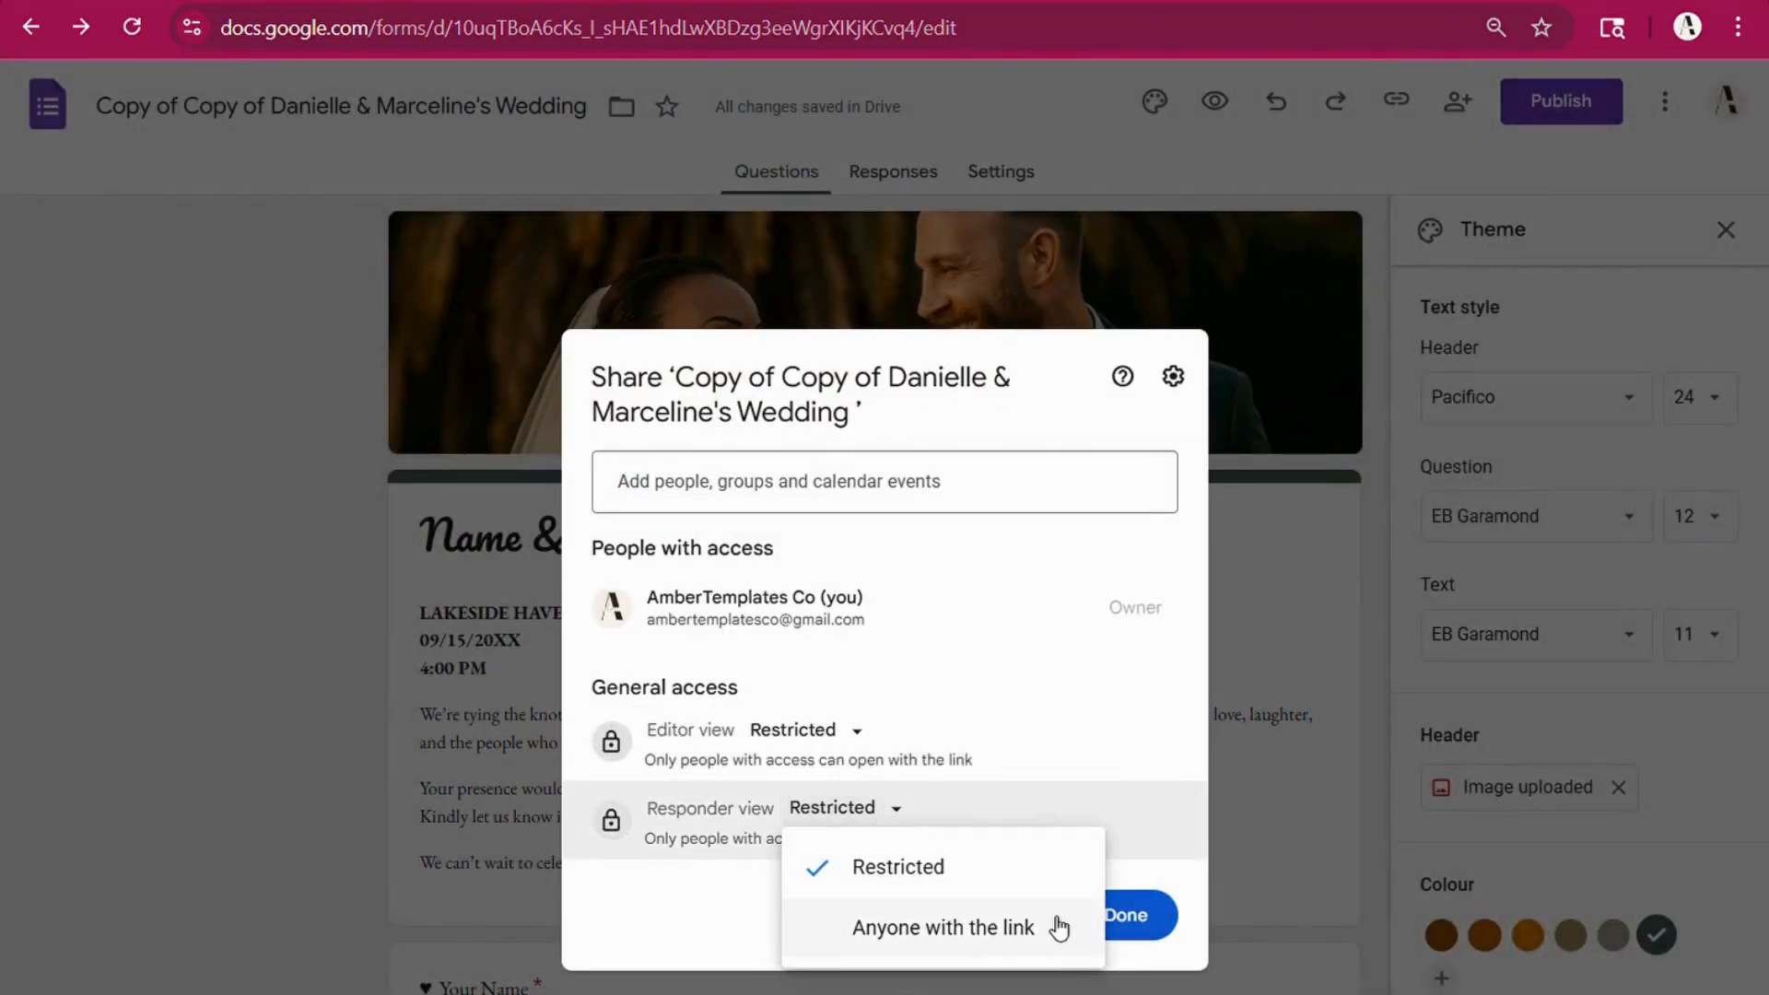
click(952, 943)
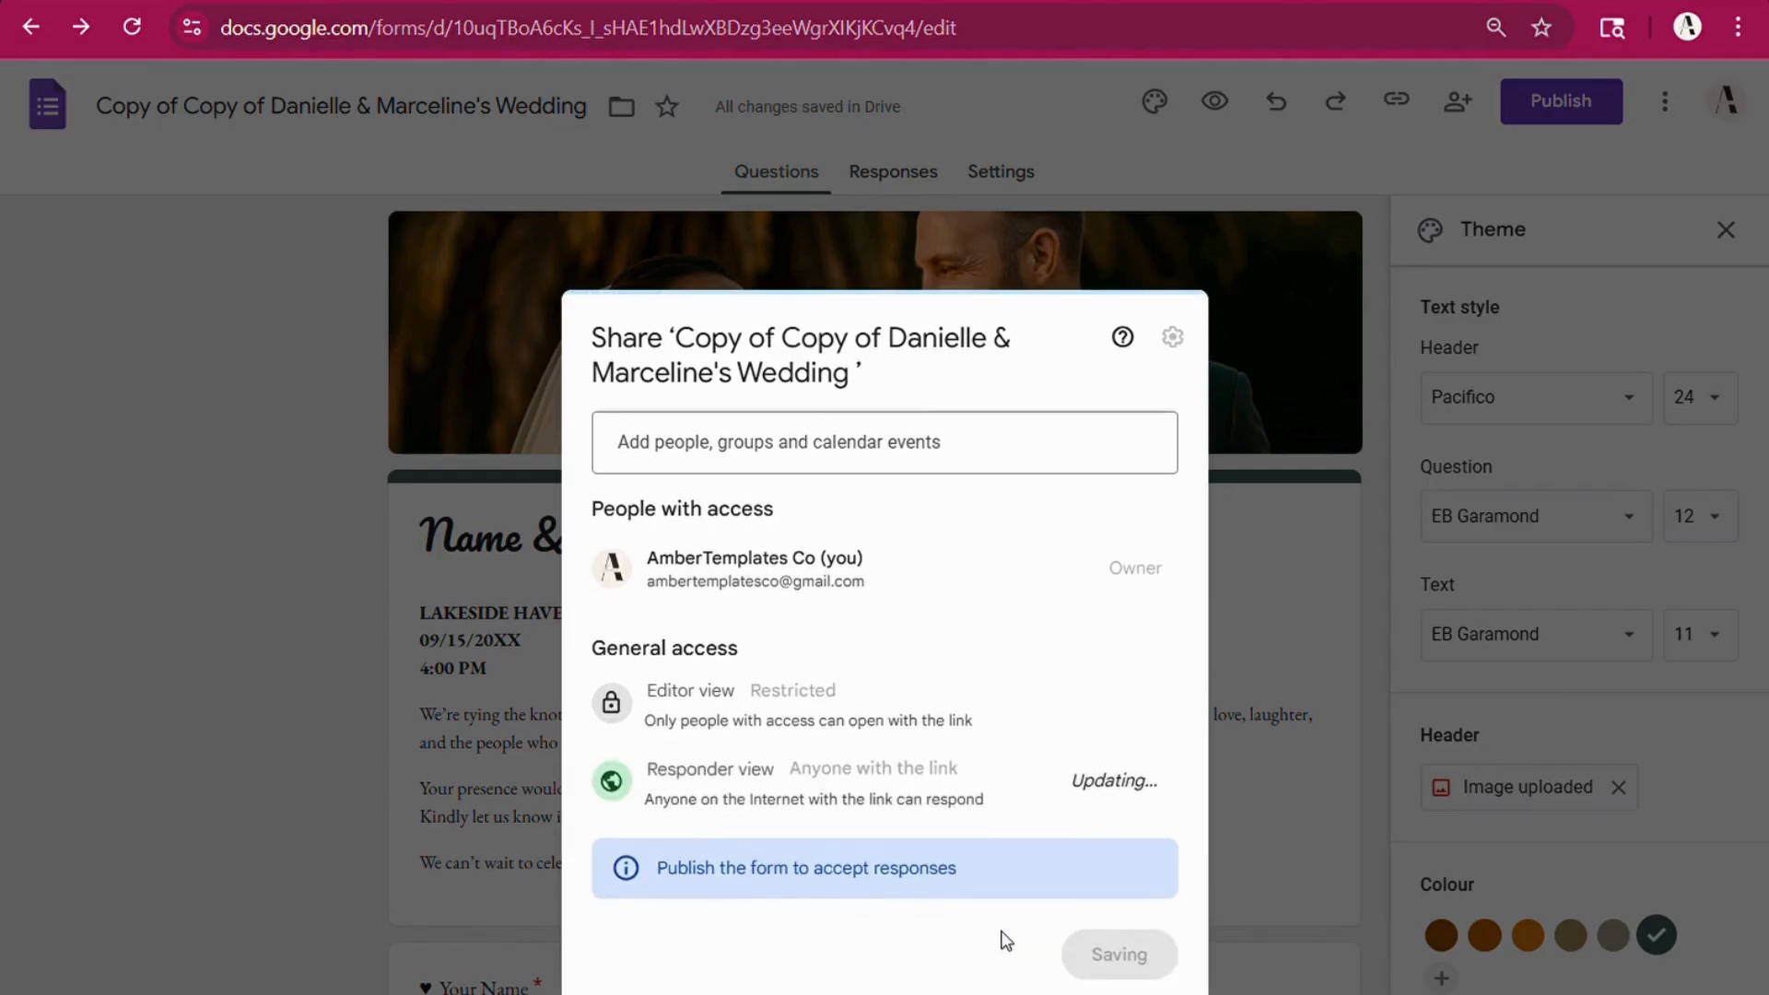
click(1118, 950)
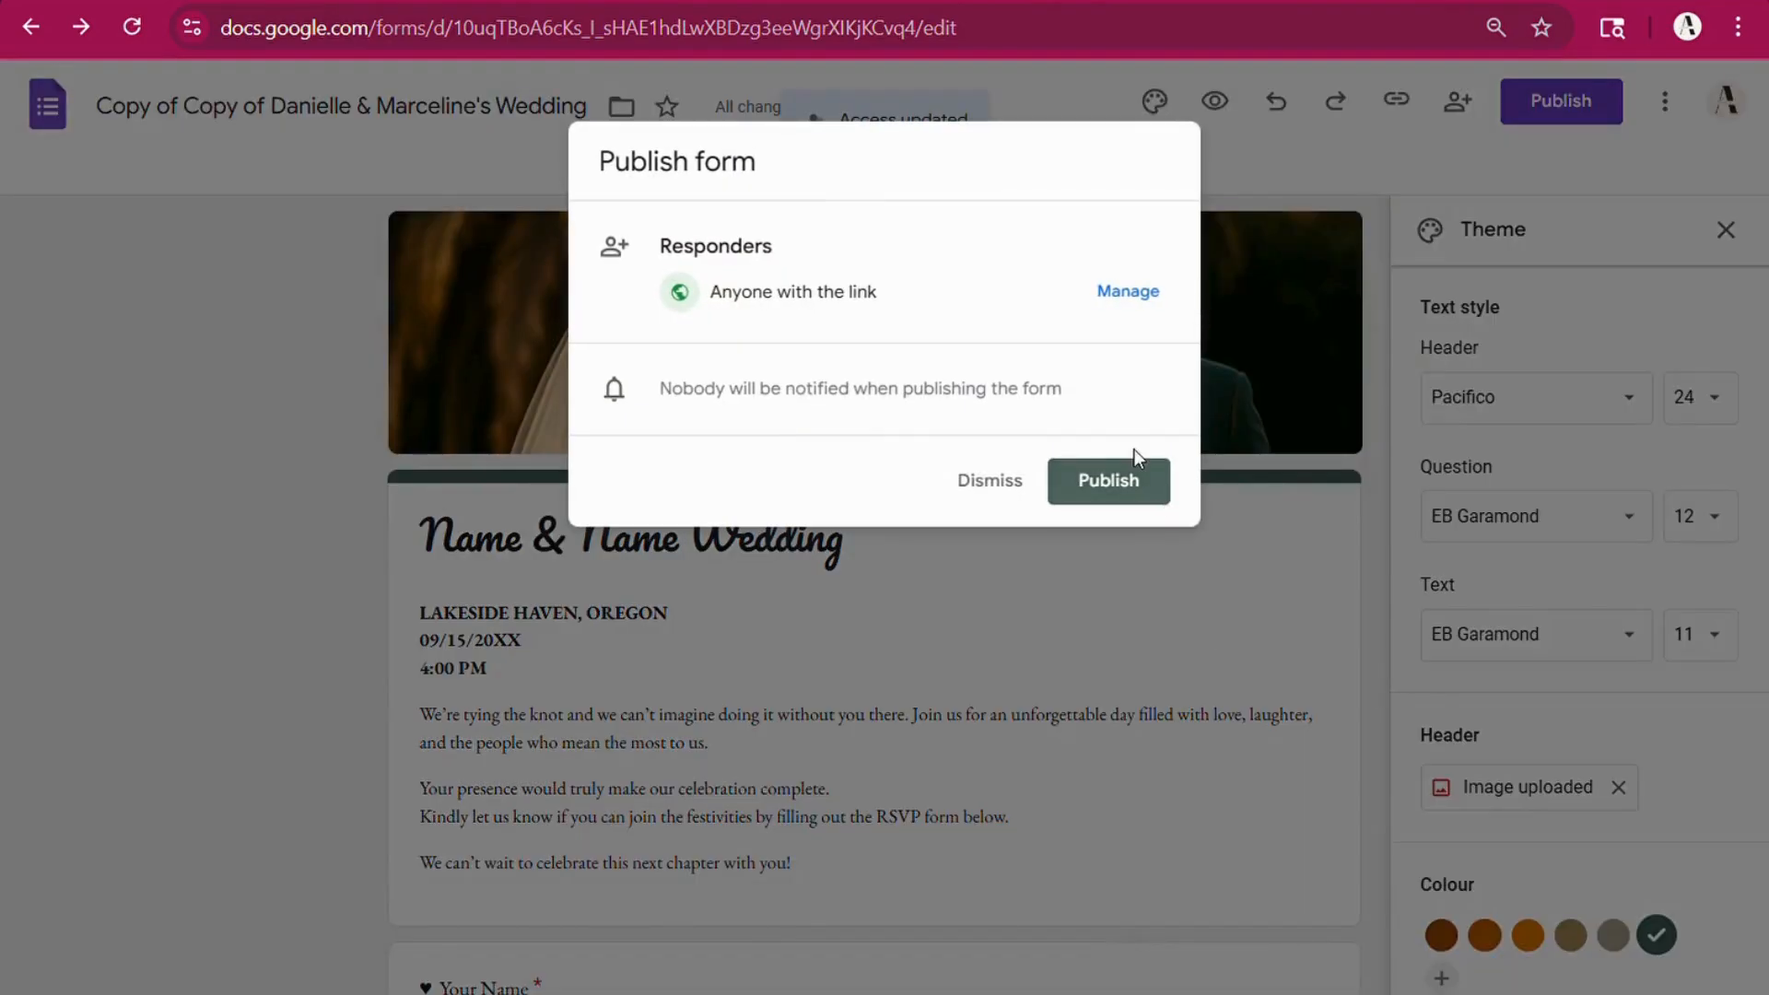
Step: Publish the form and copy its responder link without shortening the URL
click(1157, 481)
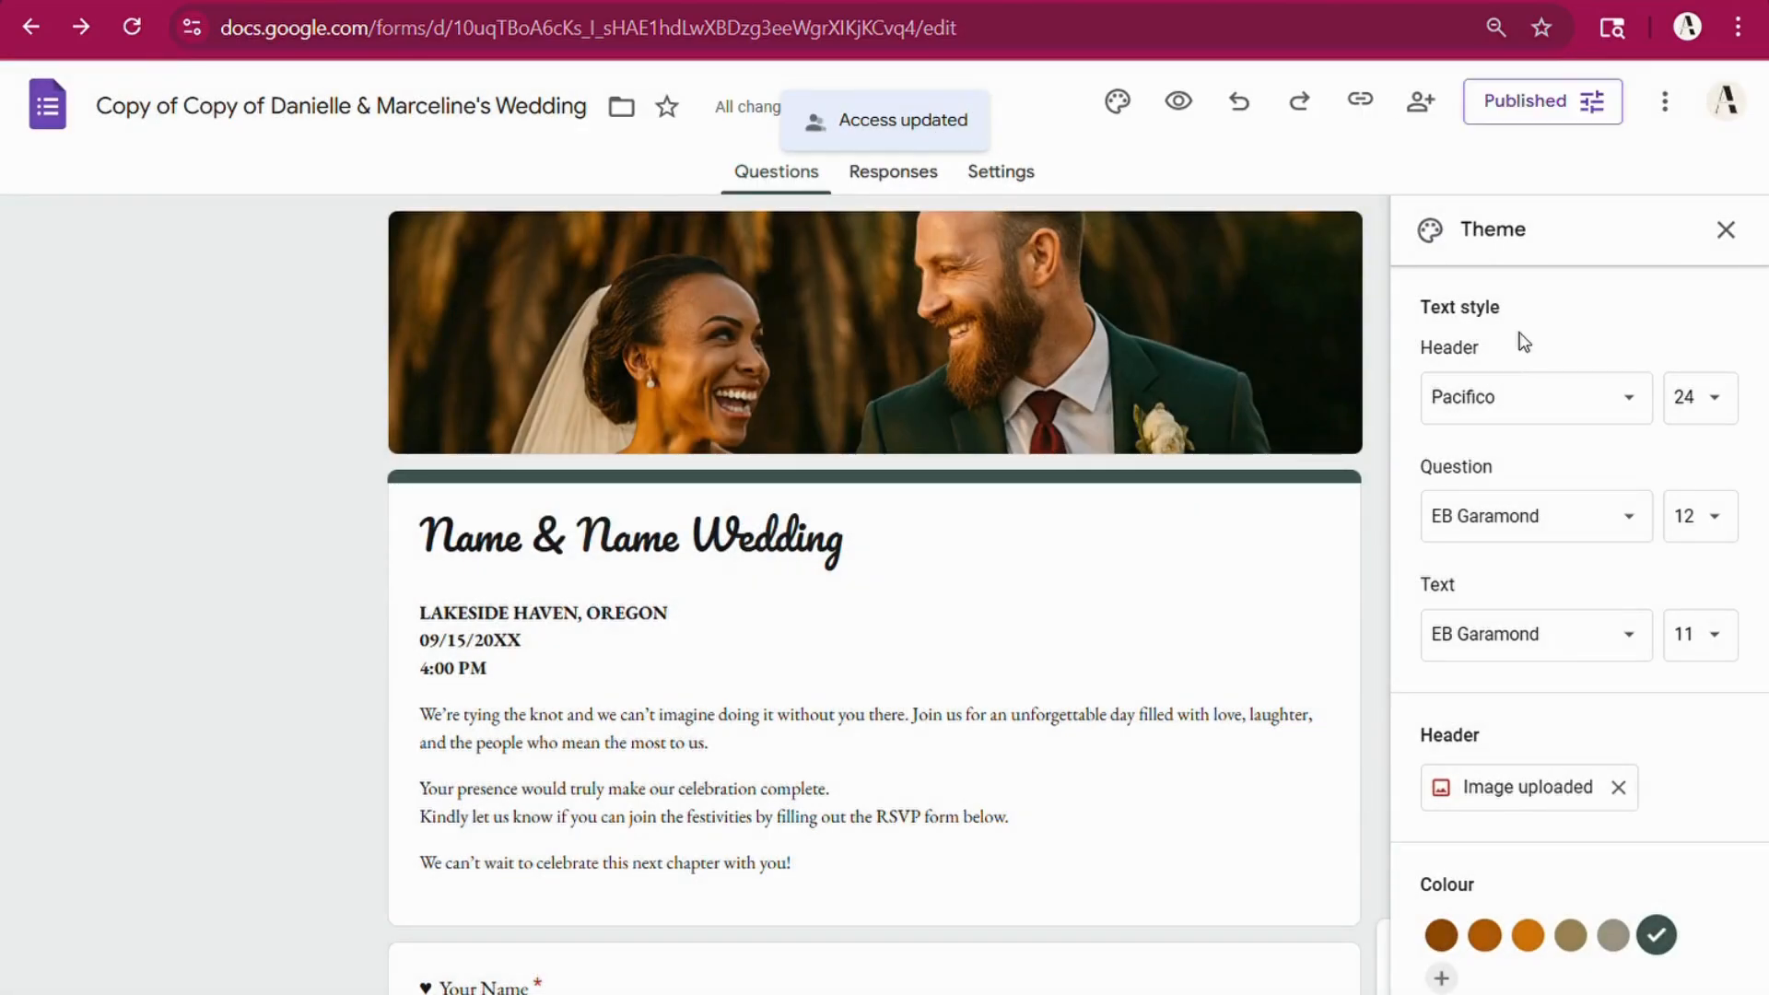
click(1360, 103)
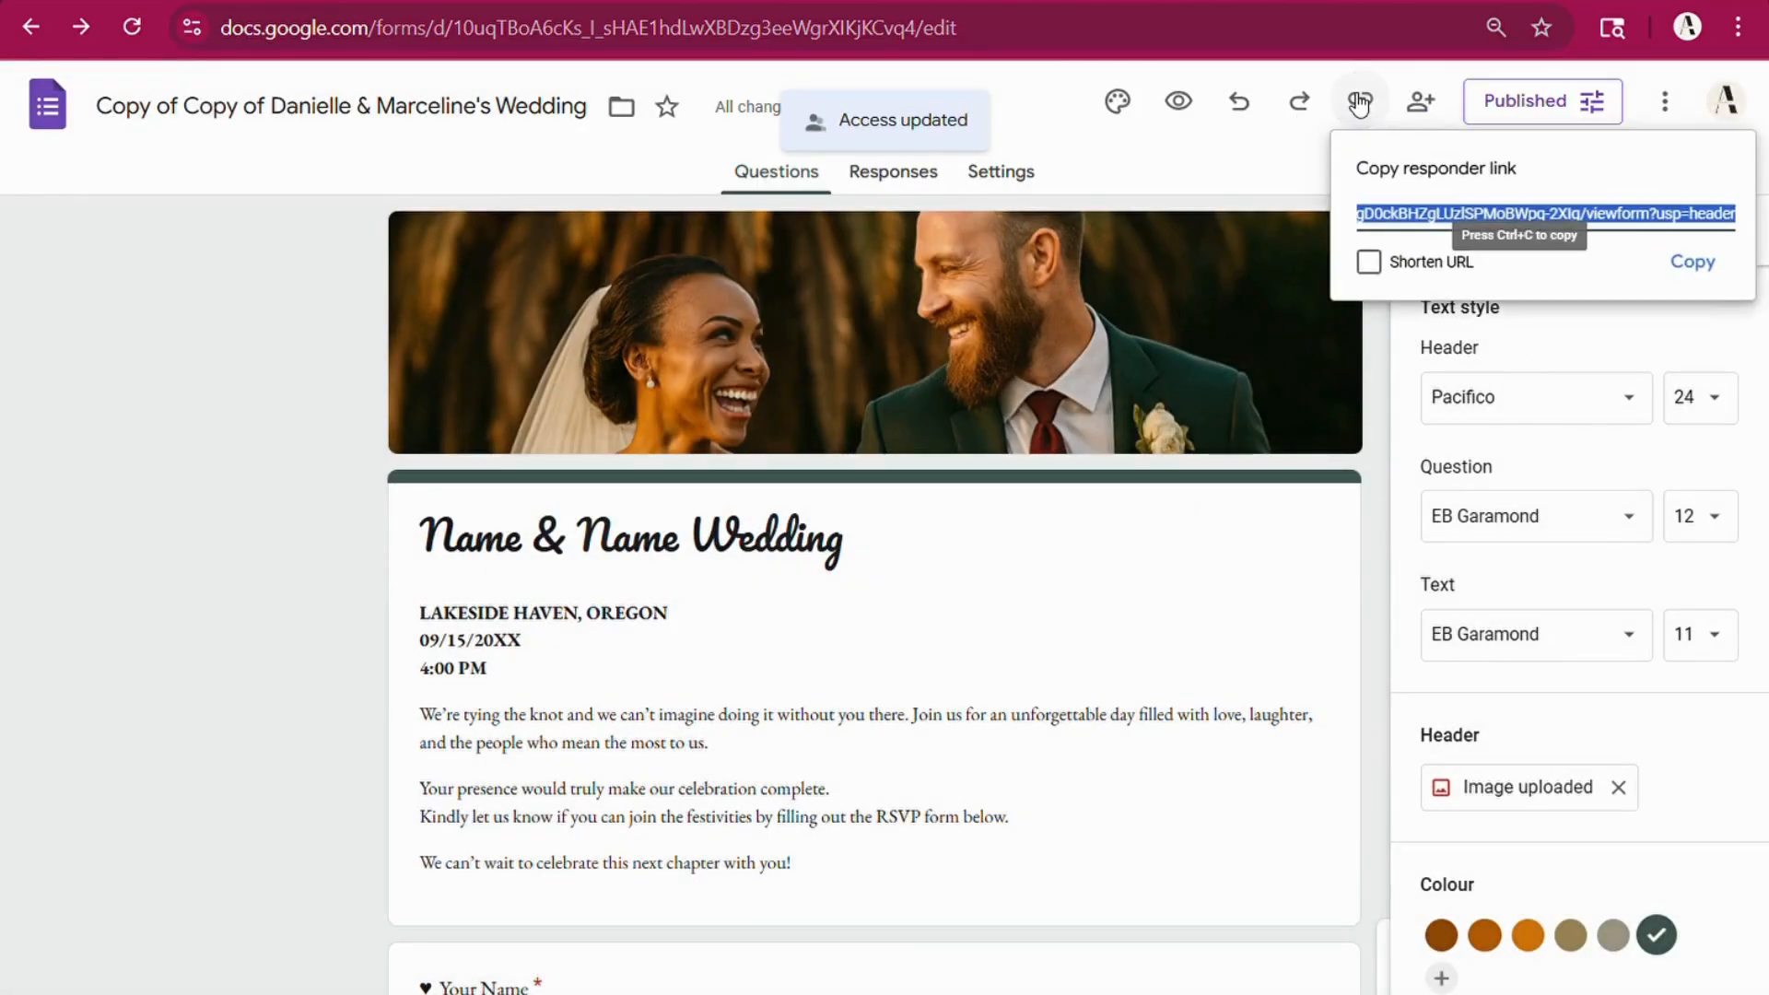
click(1696, 263)
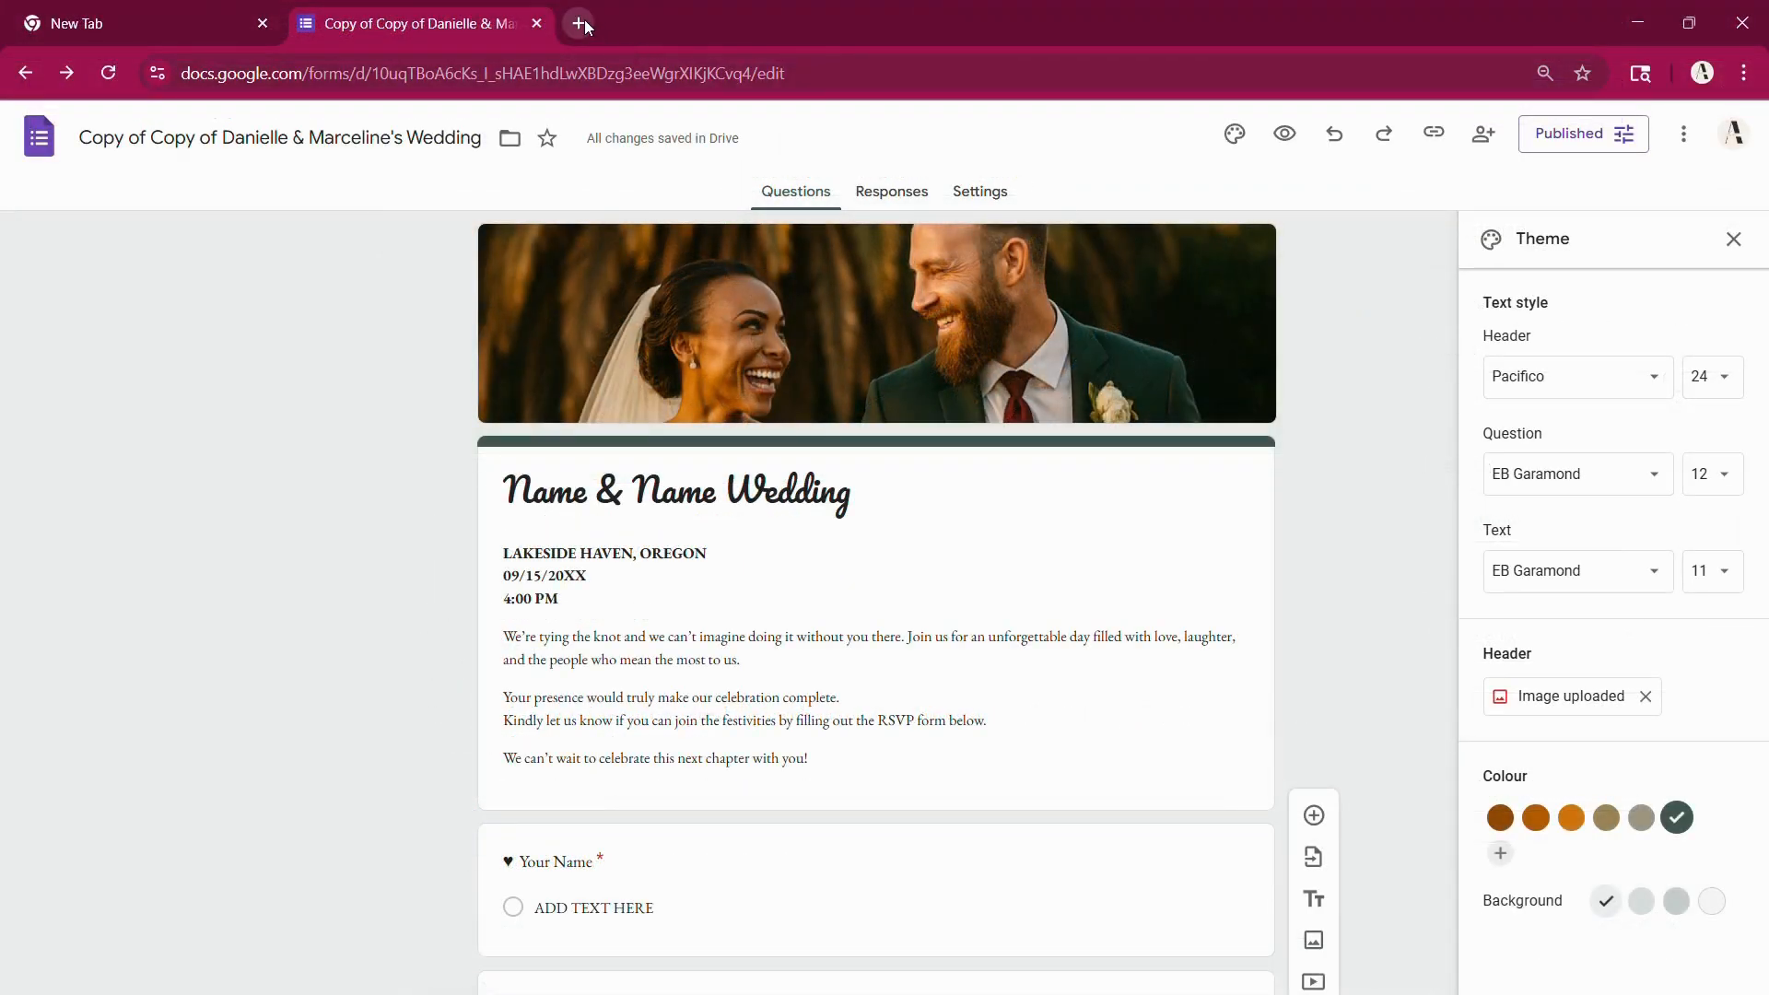
Step: Open the published RSVP form in a new browser tab using the copied responder link
click(580, 23)
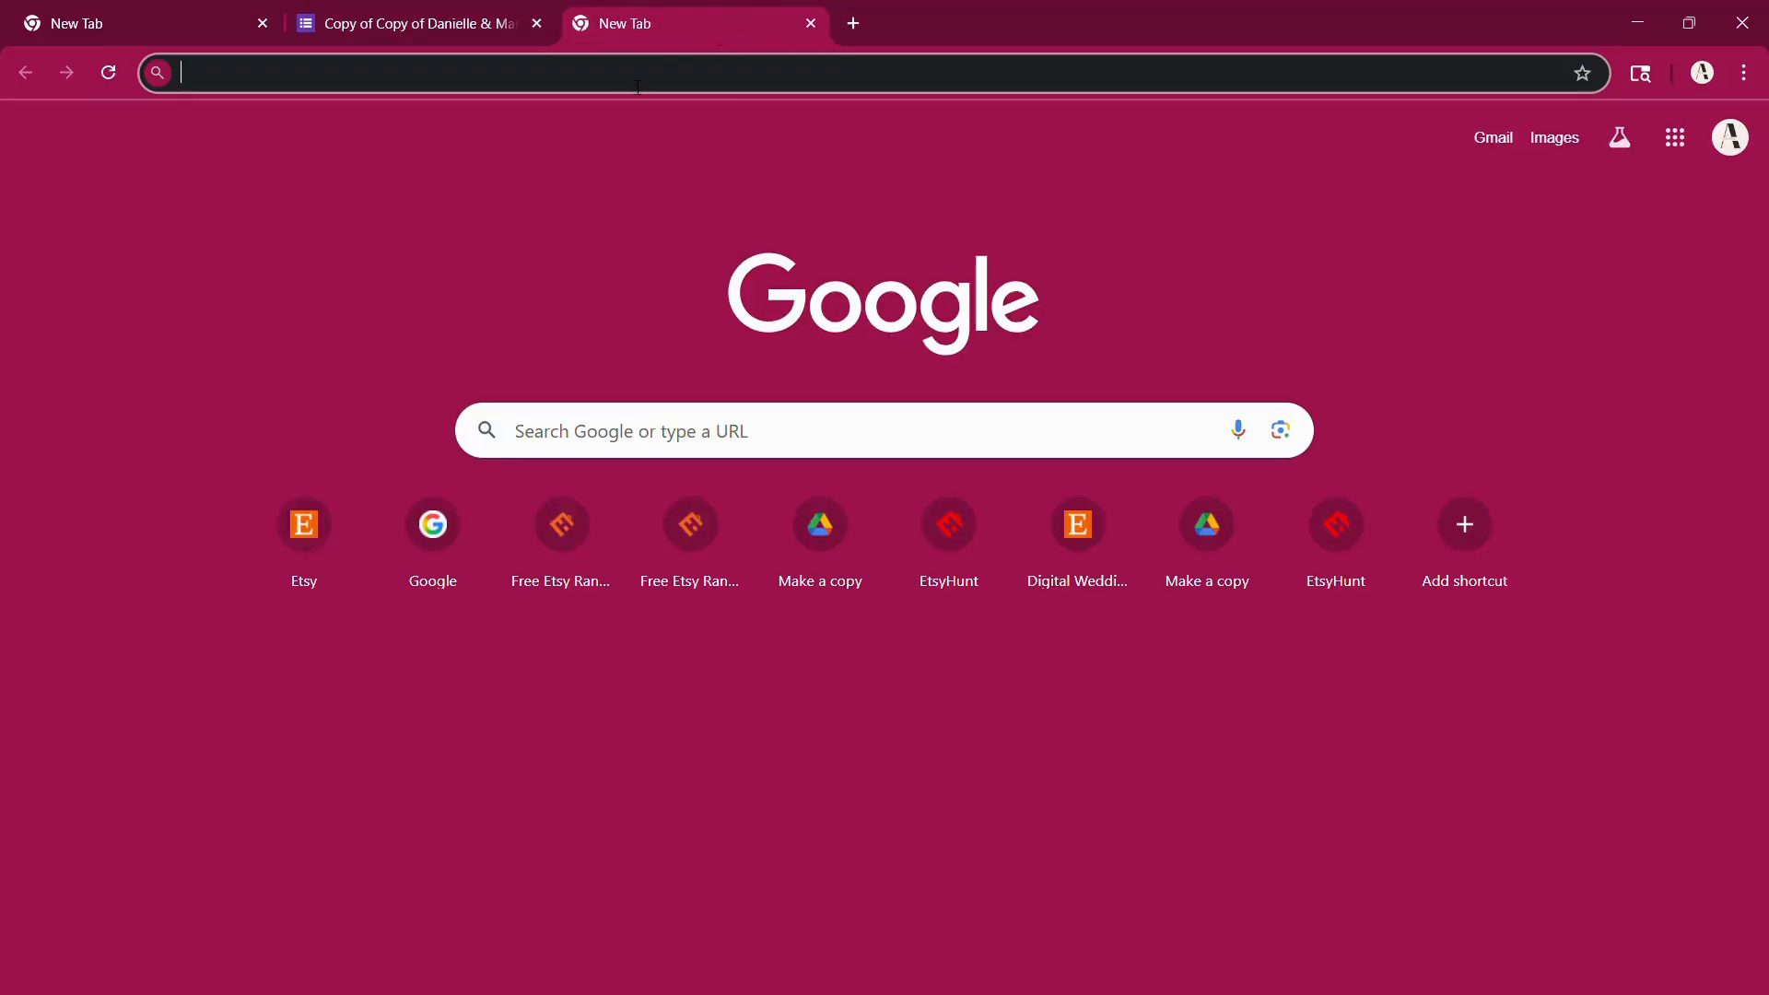
key(ctrl+v)
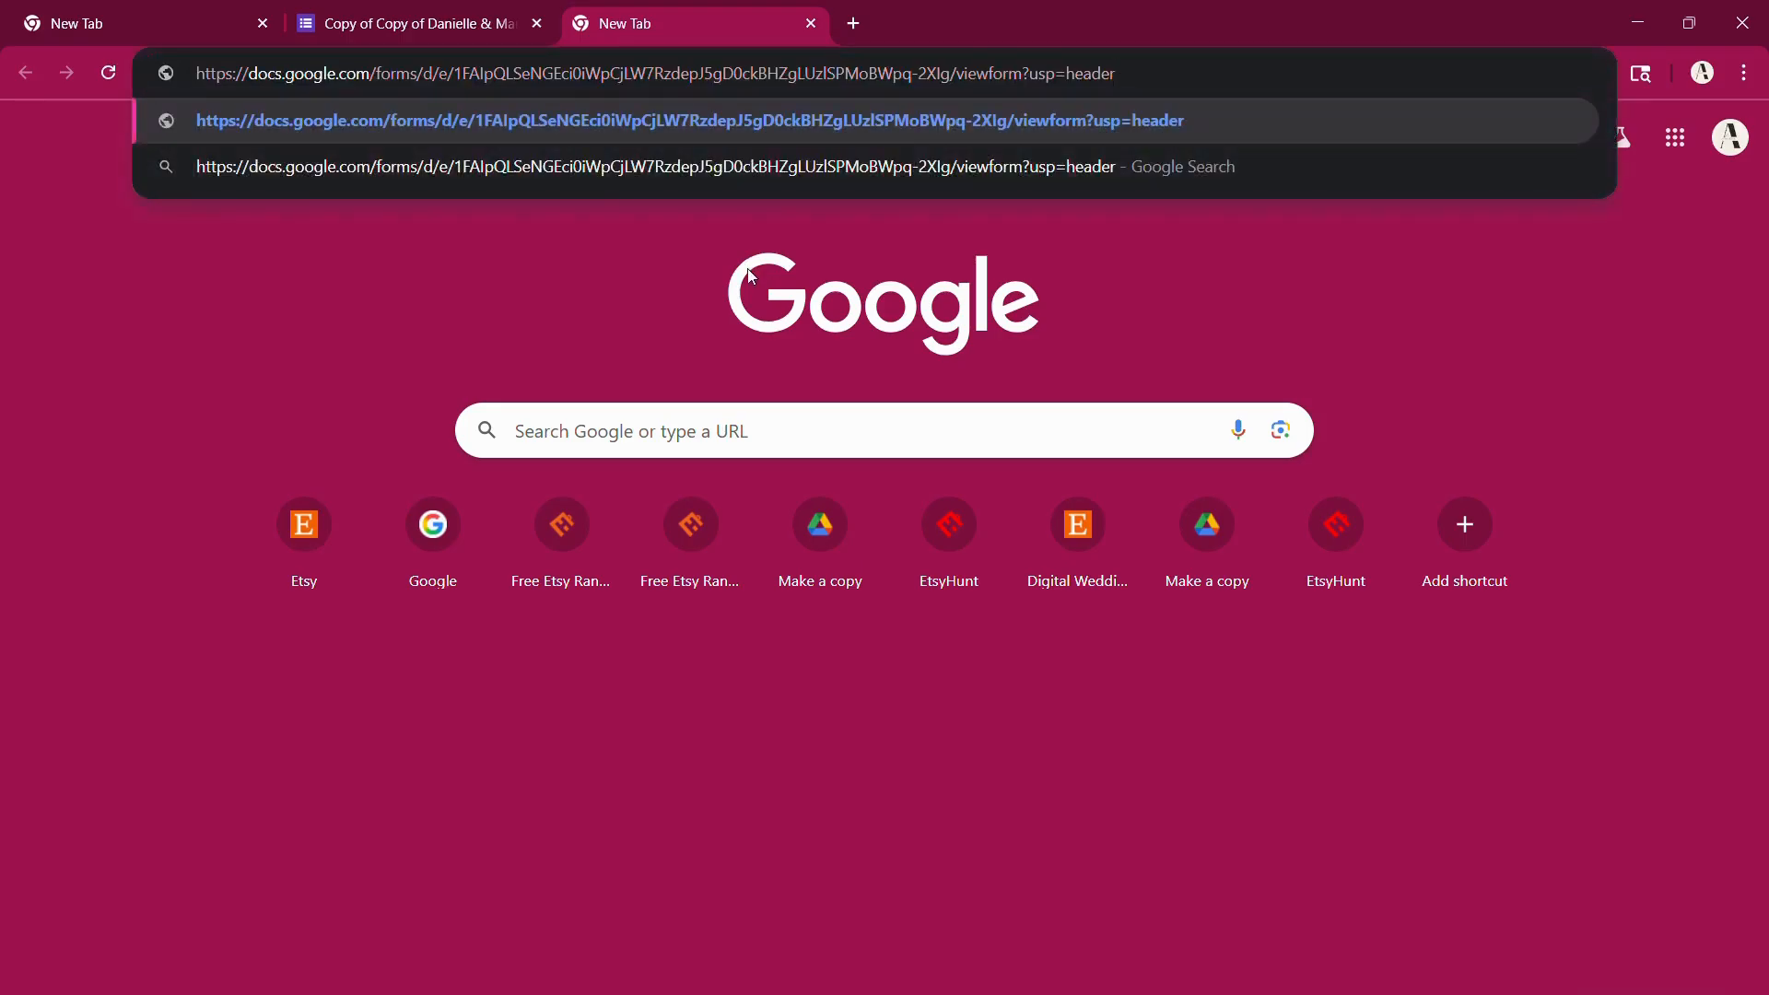
key(Return)
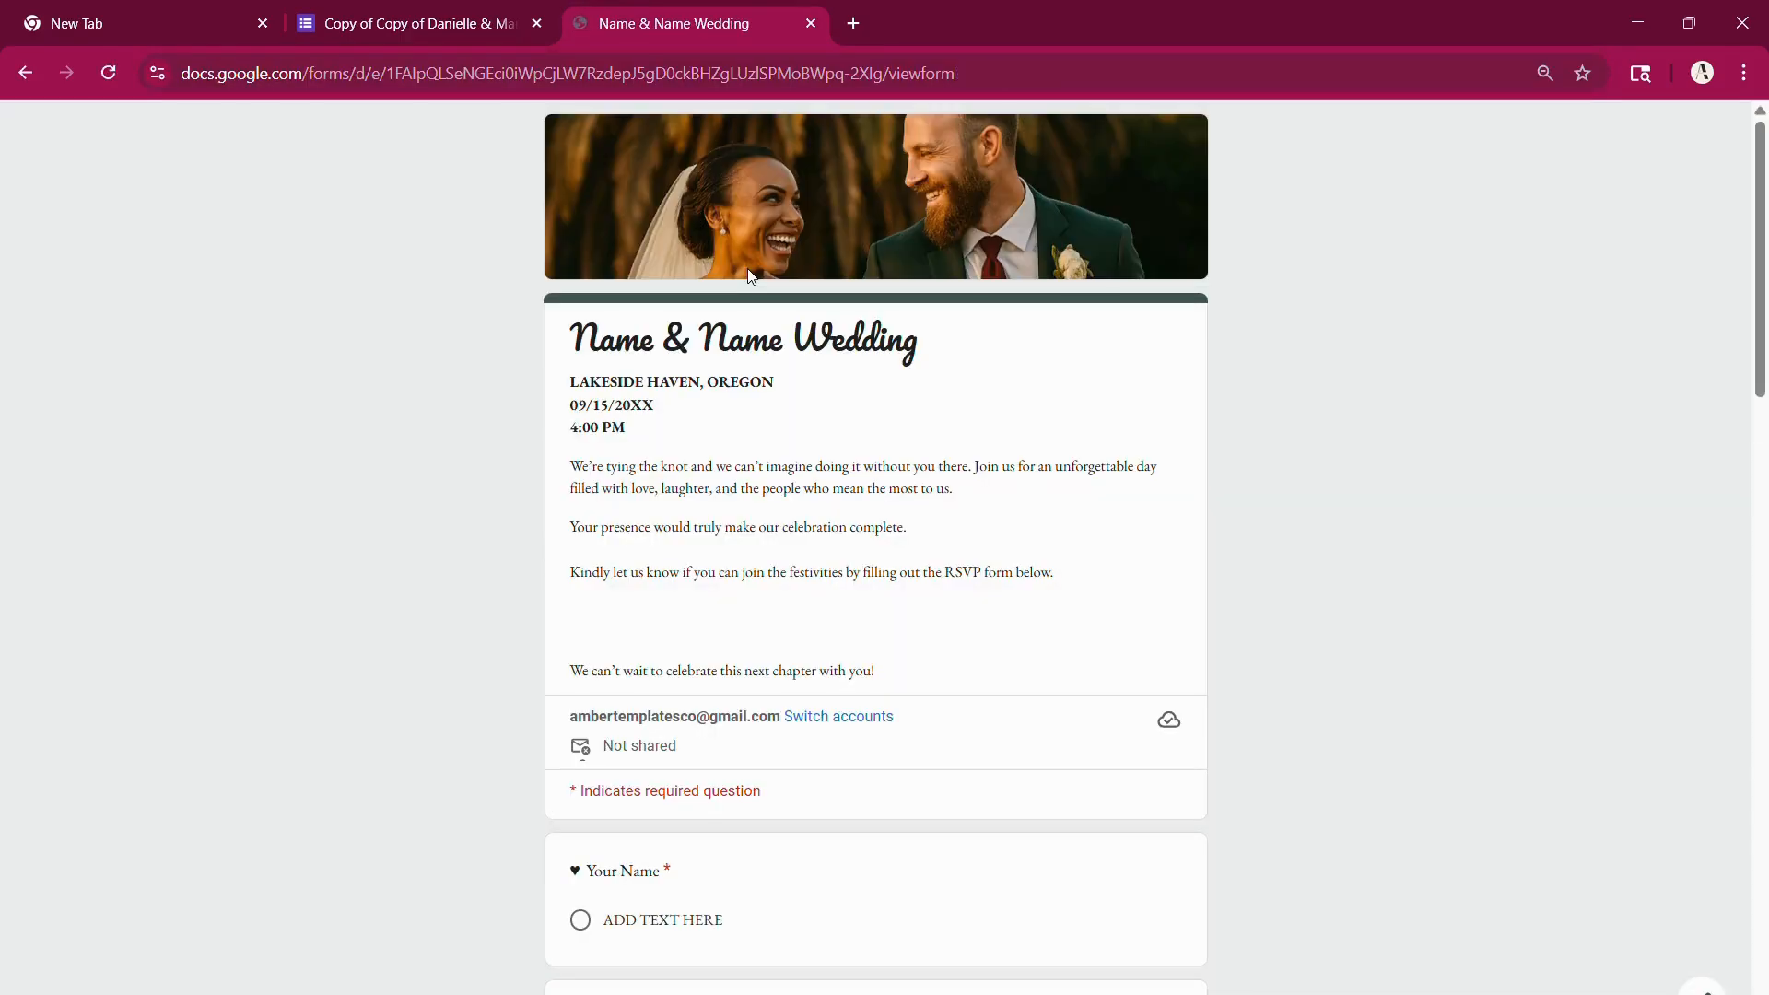
Step: Submit a test RSVP answering "ADD TEXT HERE", "Yes, I'd love to!" and "Yes, I'll have someone joining me!"
scroll(798, 333, down, 2)
scroll(798, 333, down, 2)
click(580, 574)
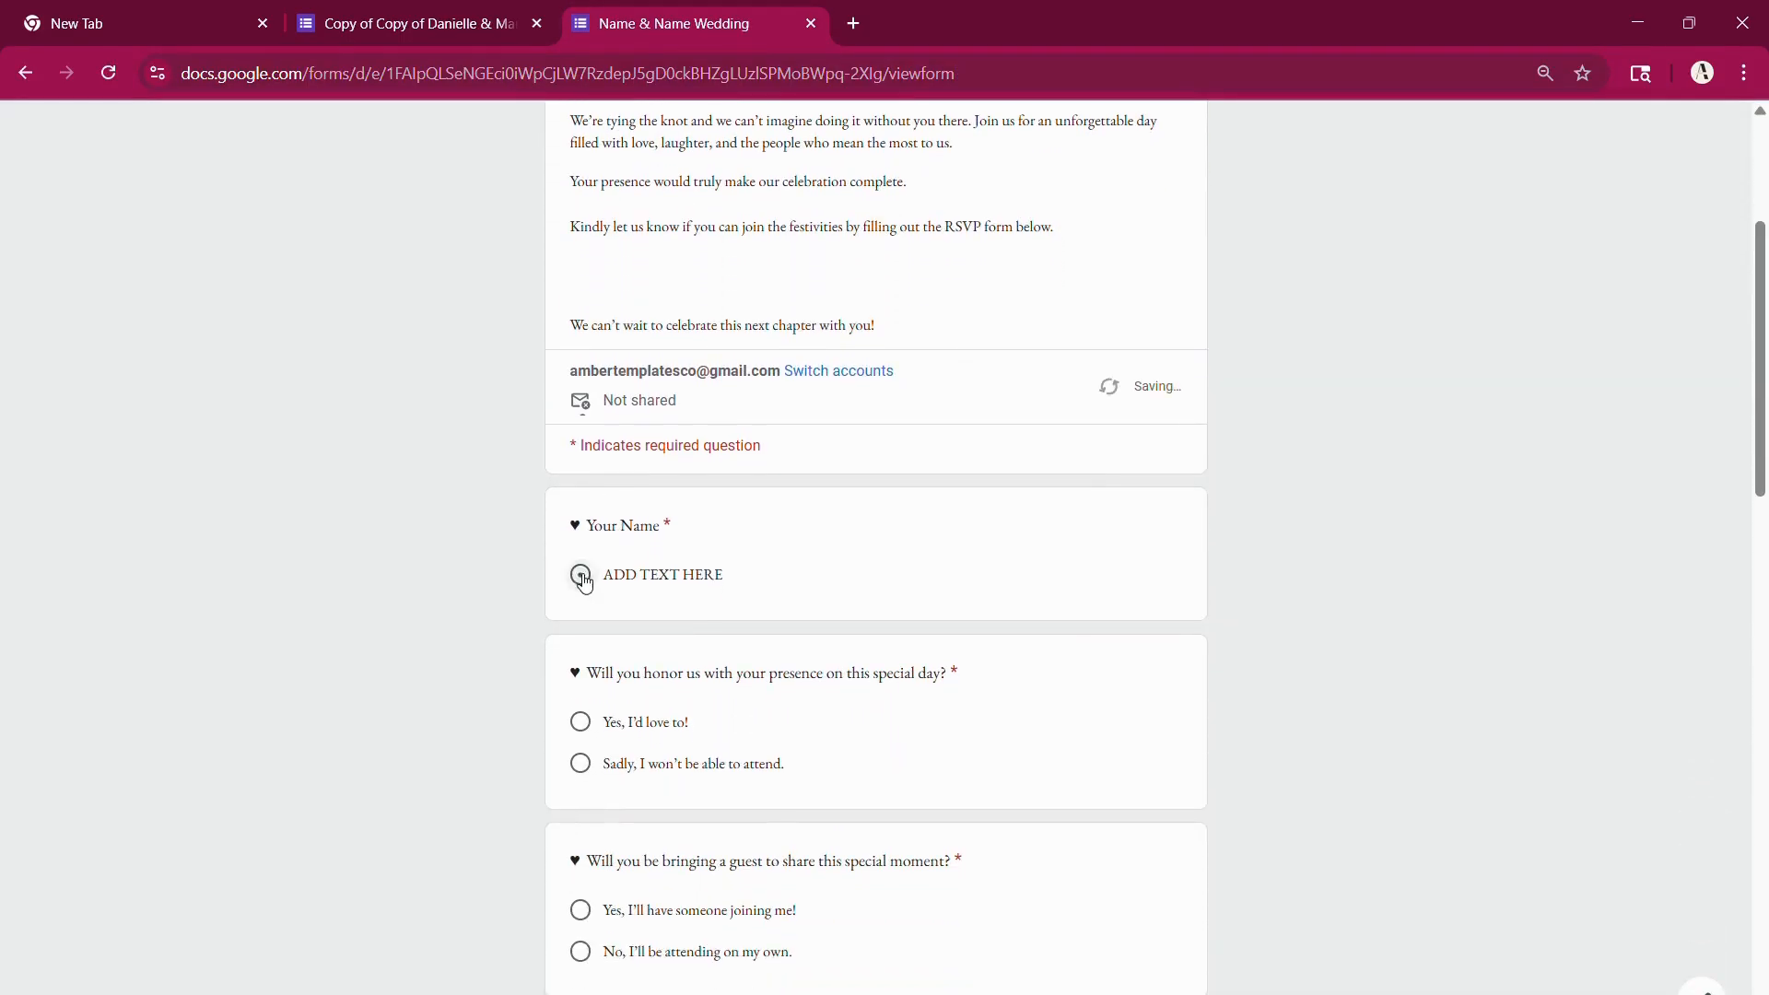
click(582, 723)
scroll(579, 737, down, 3)
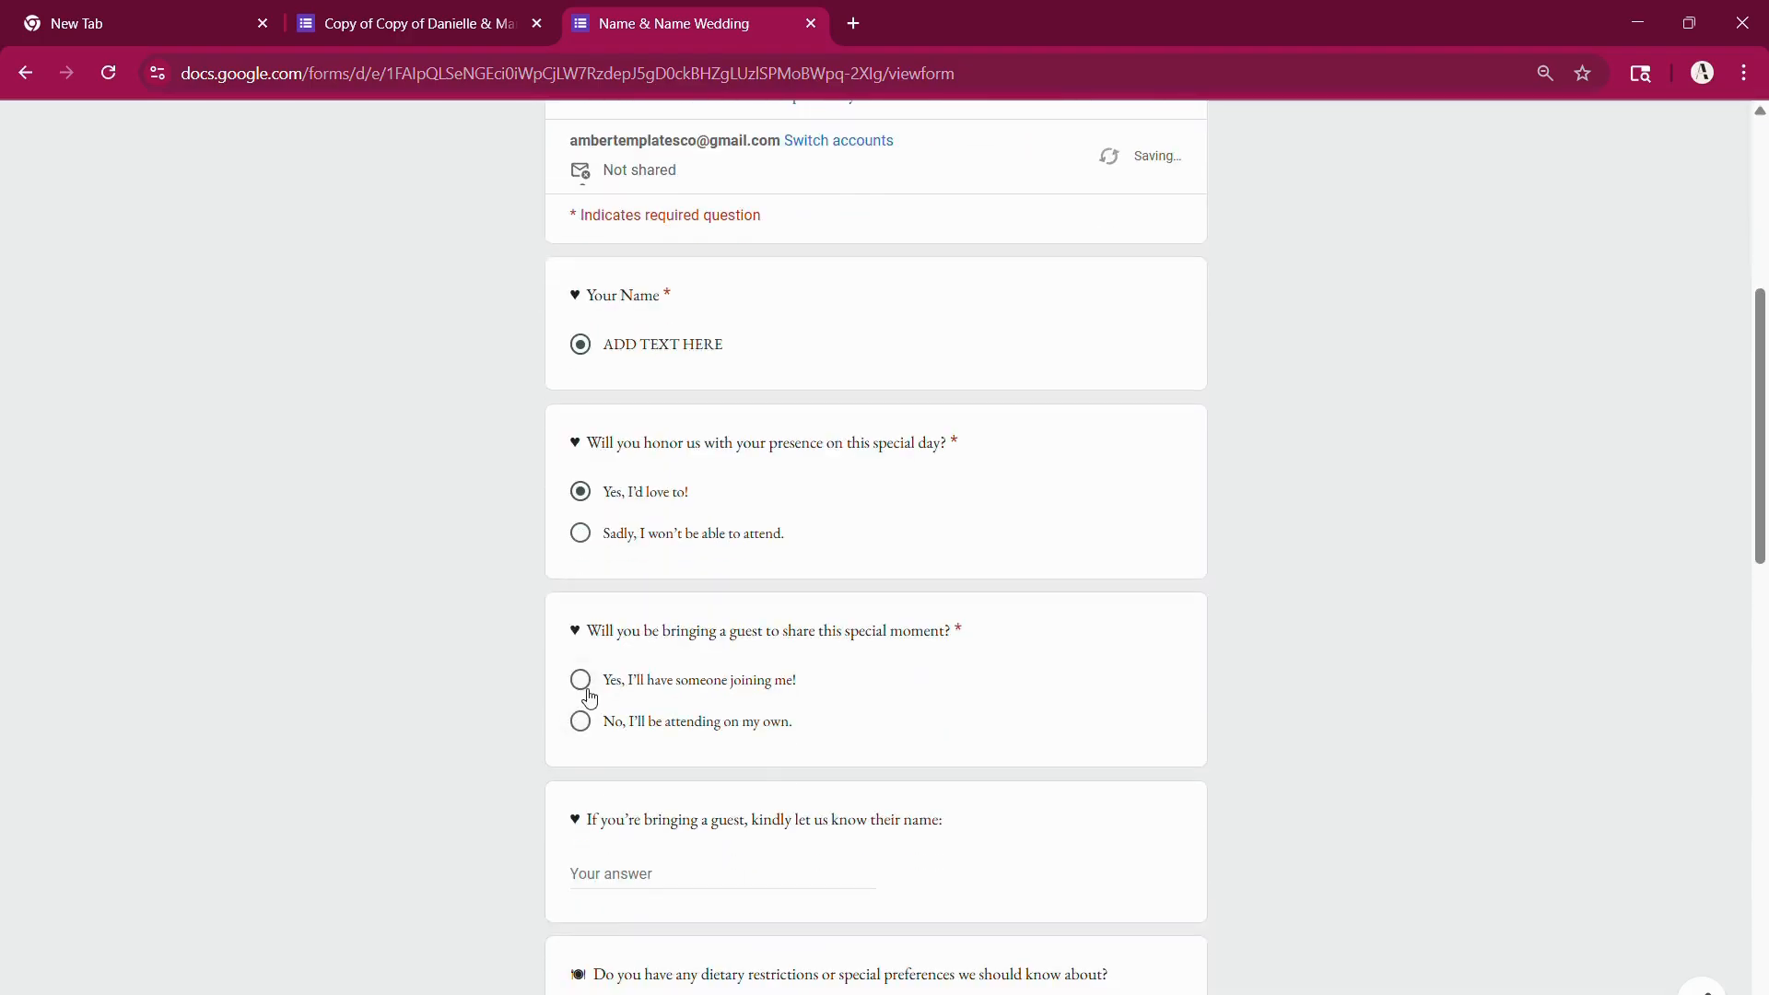
click(583, 689)
scroll(583, 696, down, 6)
scroll(582, 695, down, 10)
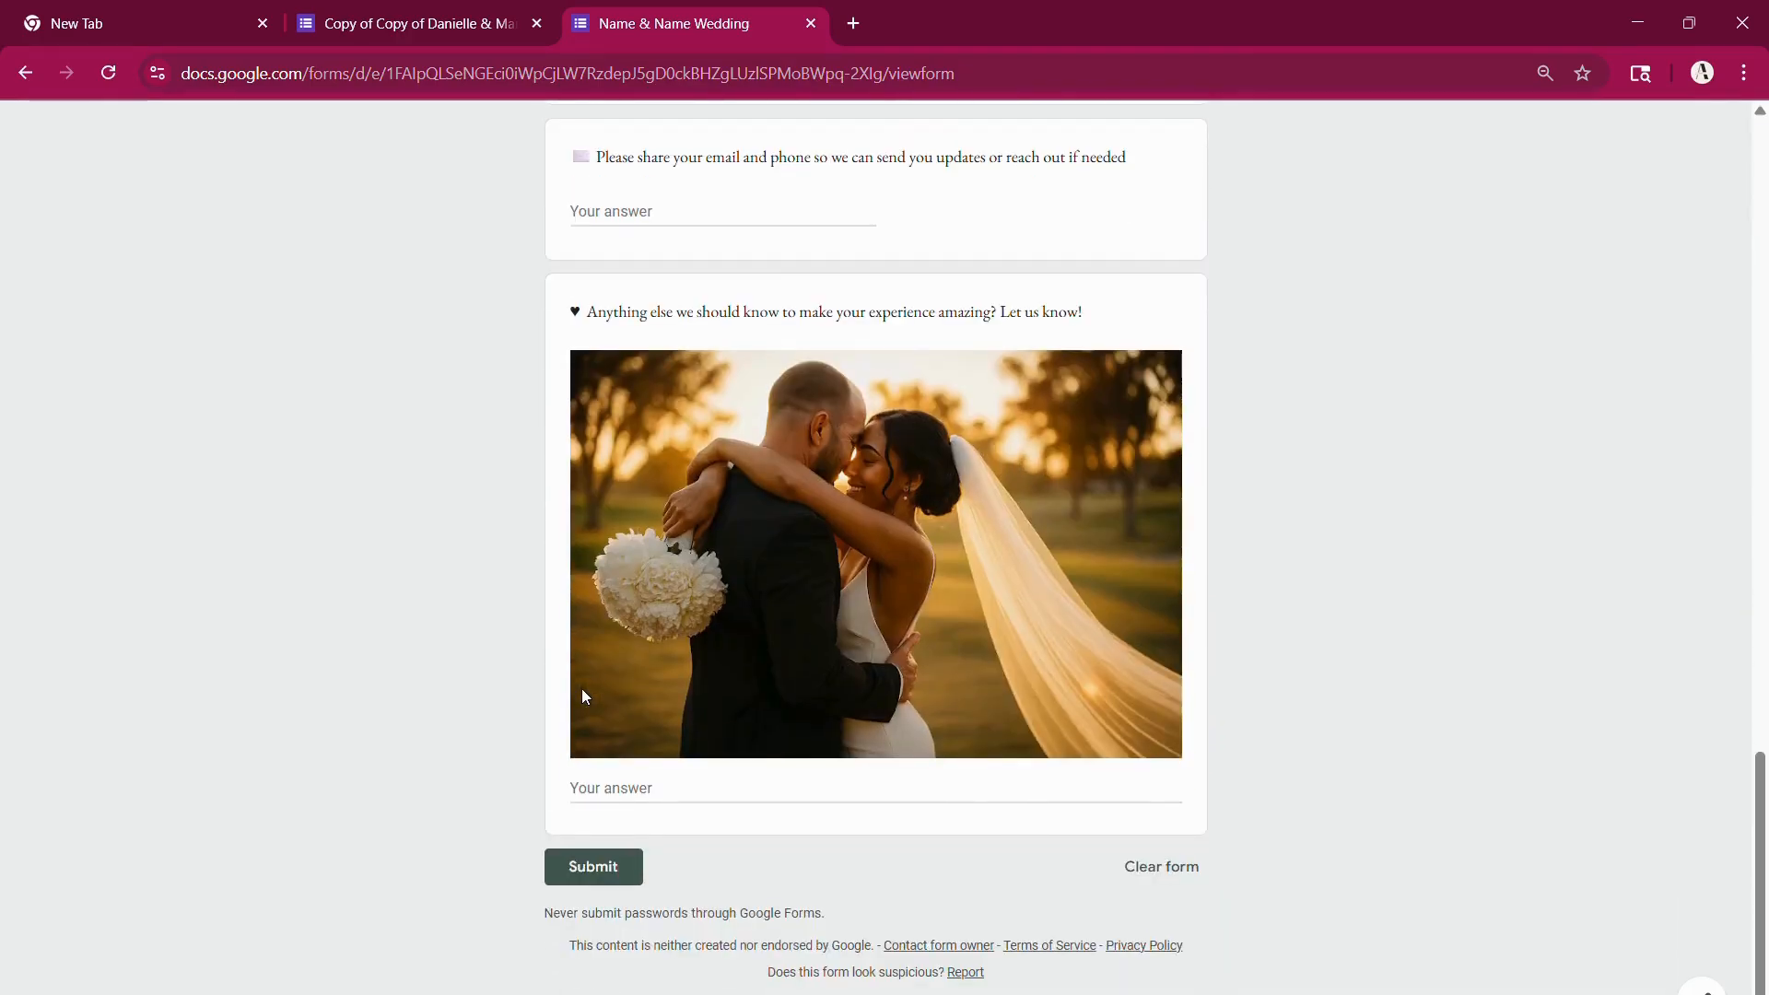
click(594, 858)
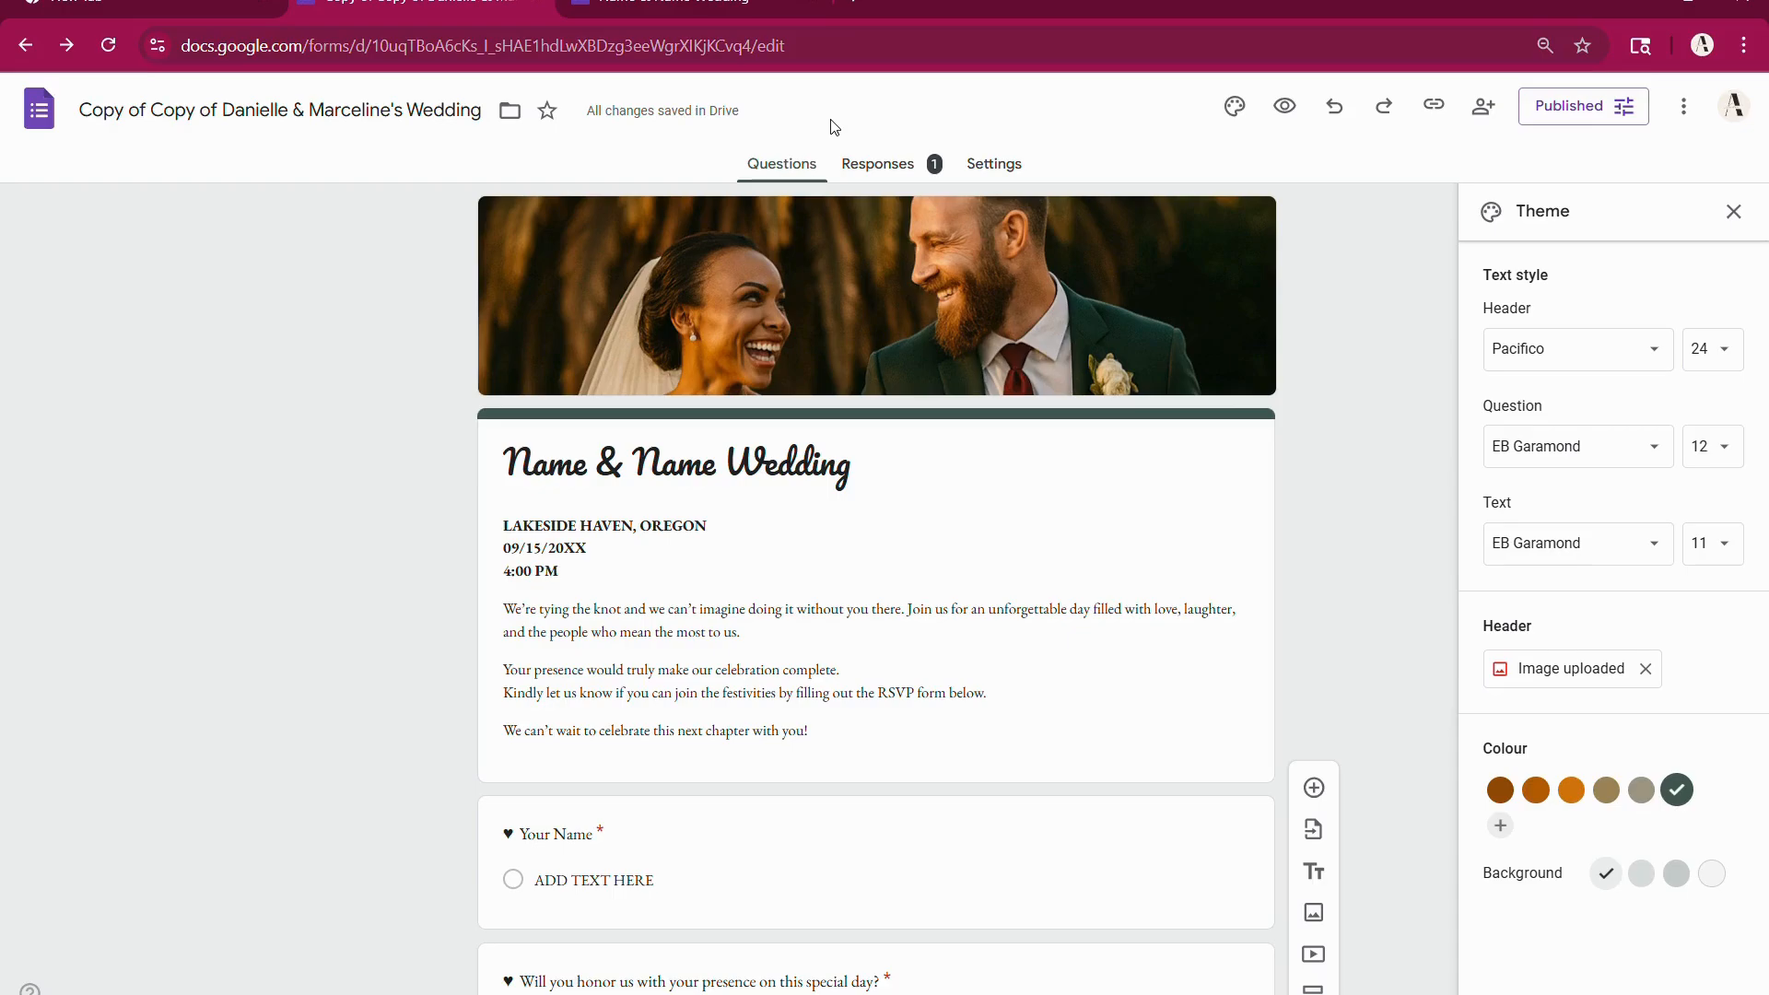
Step: Review the form's response summary in the editor and link the responses to a new spreadsheet
click(913, 165)
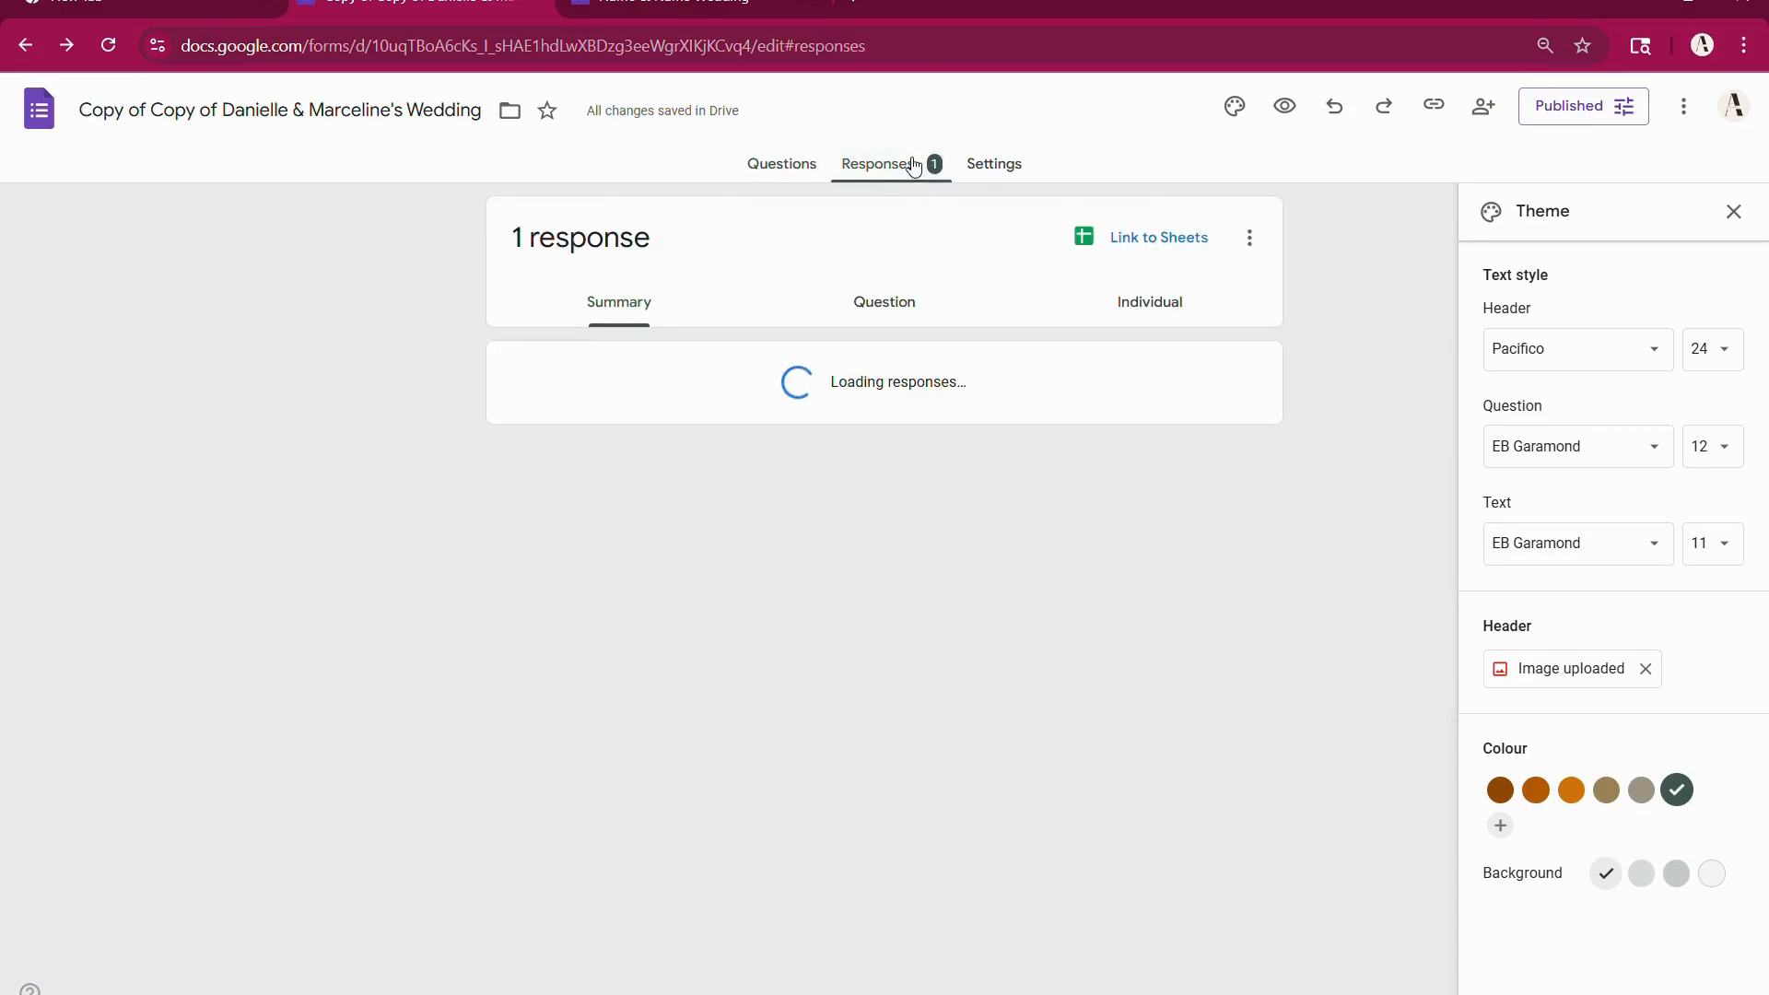
scroll(676, 440, down, 13)
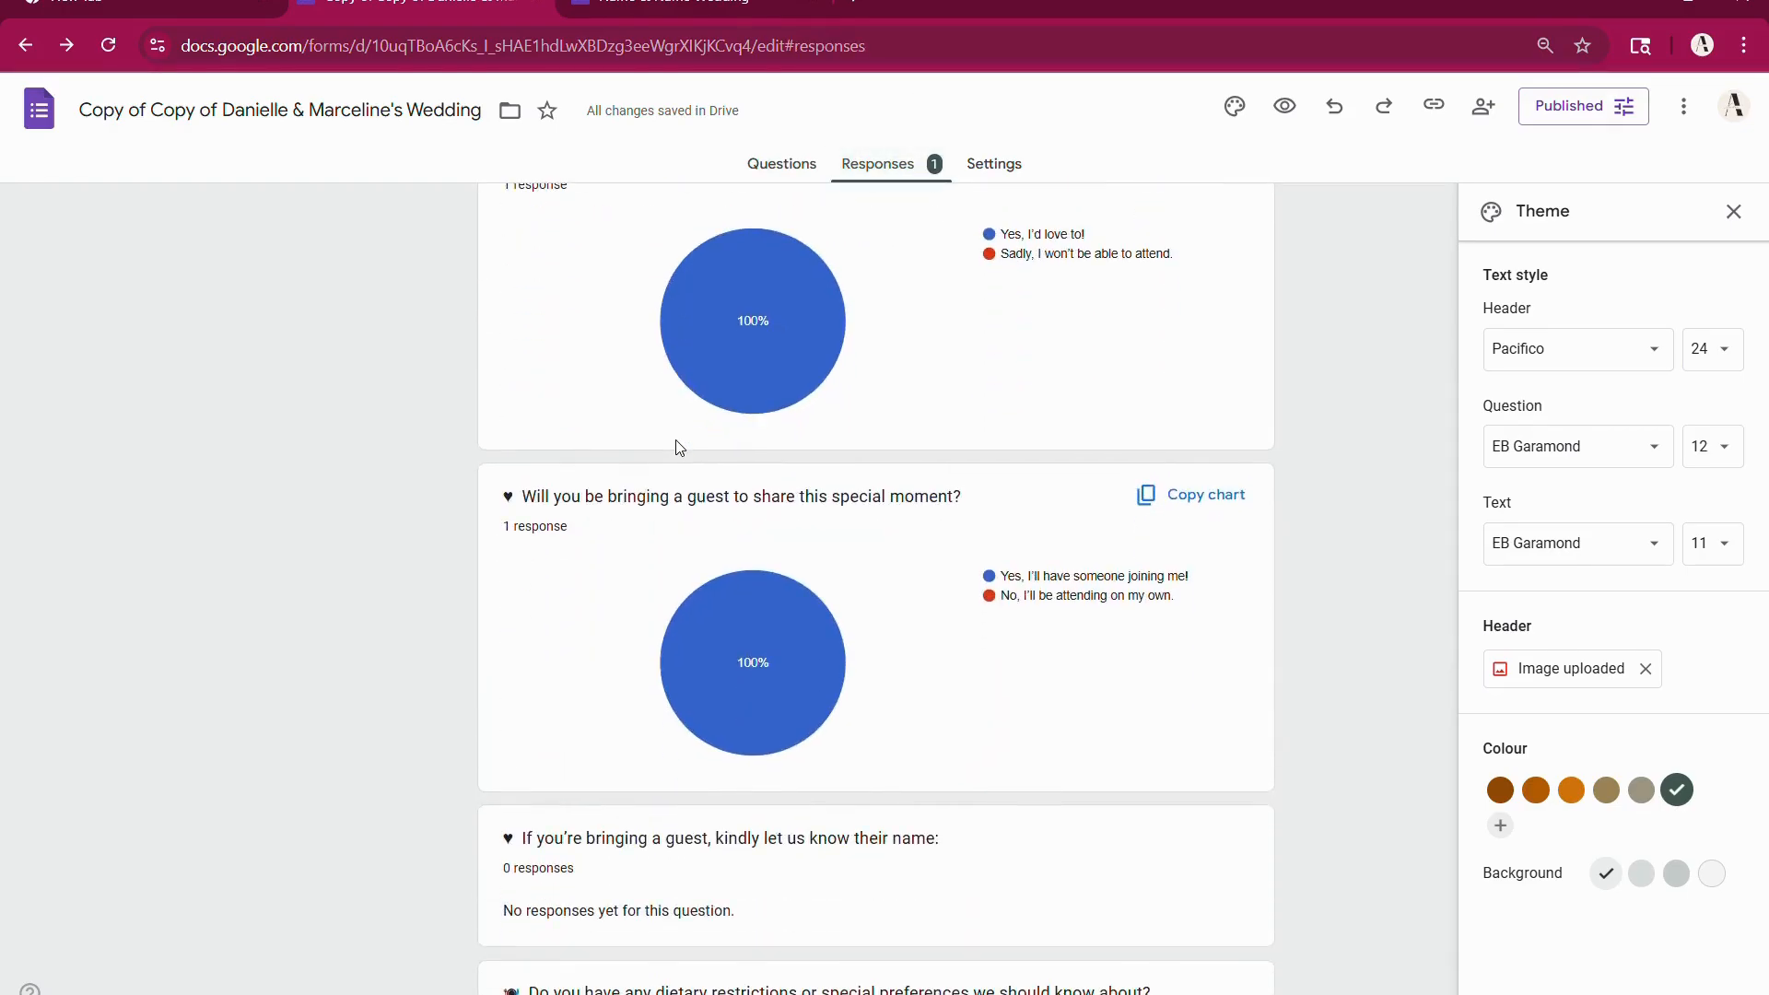
scroll(677, 447, down, 1)
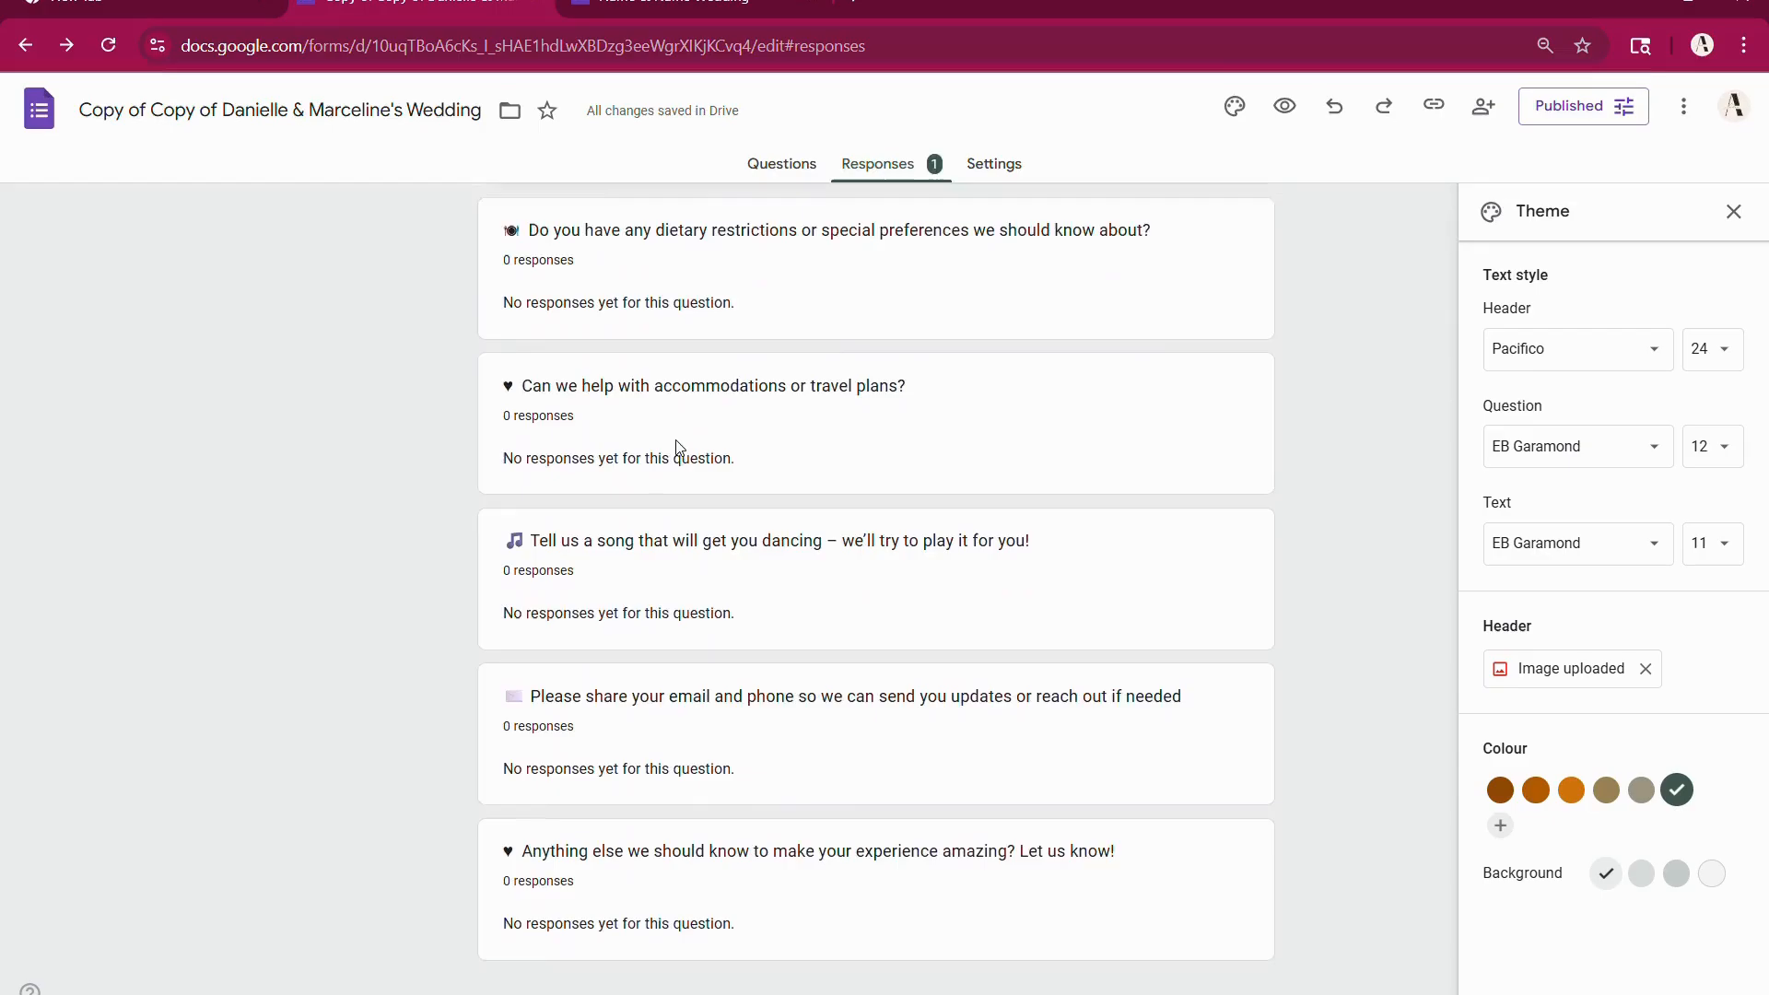
scroll(677, 447, up, 10)
scroll(676, 447, up, 5)
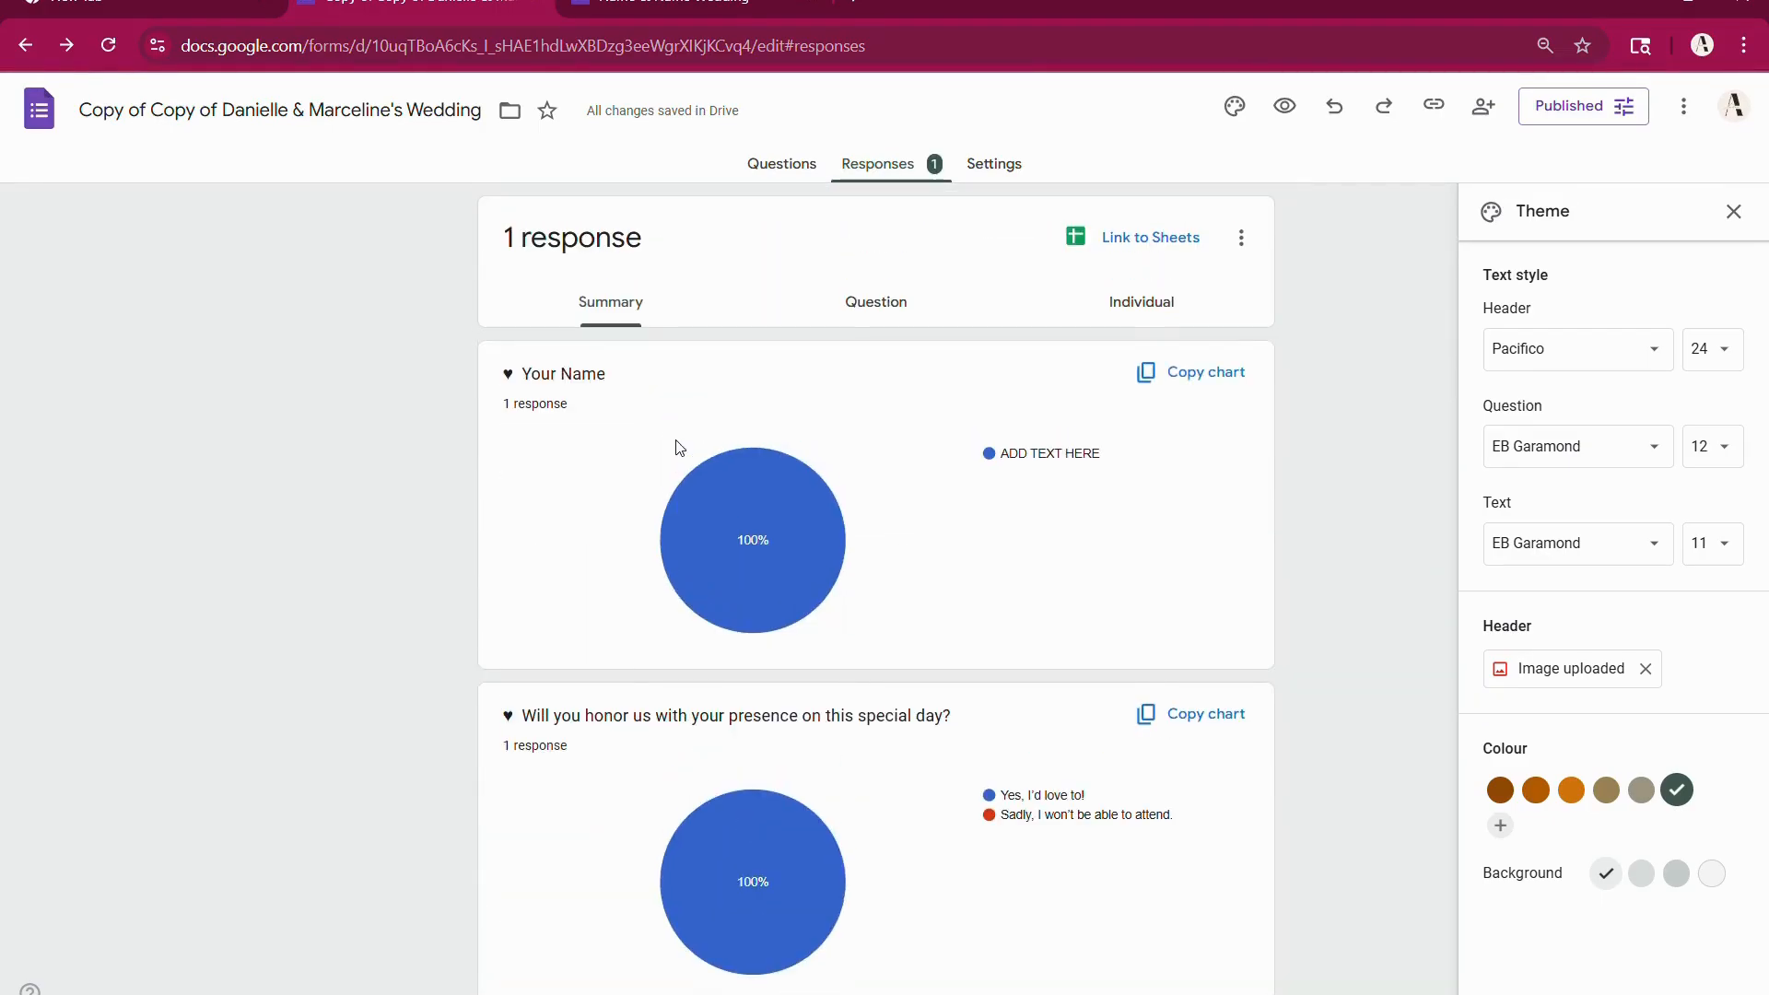
click(1137, 242)
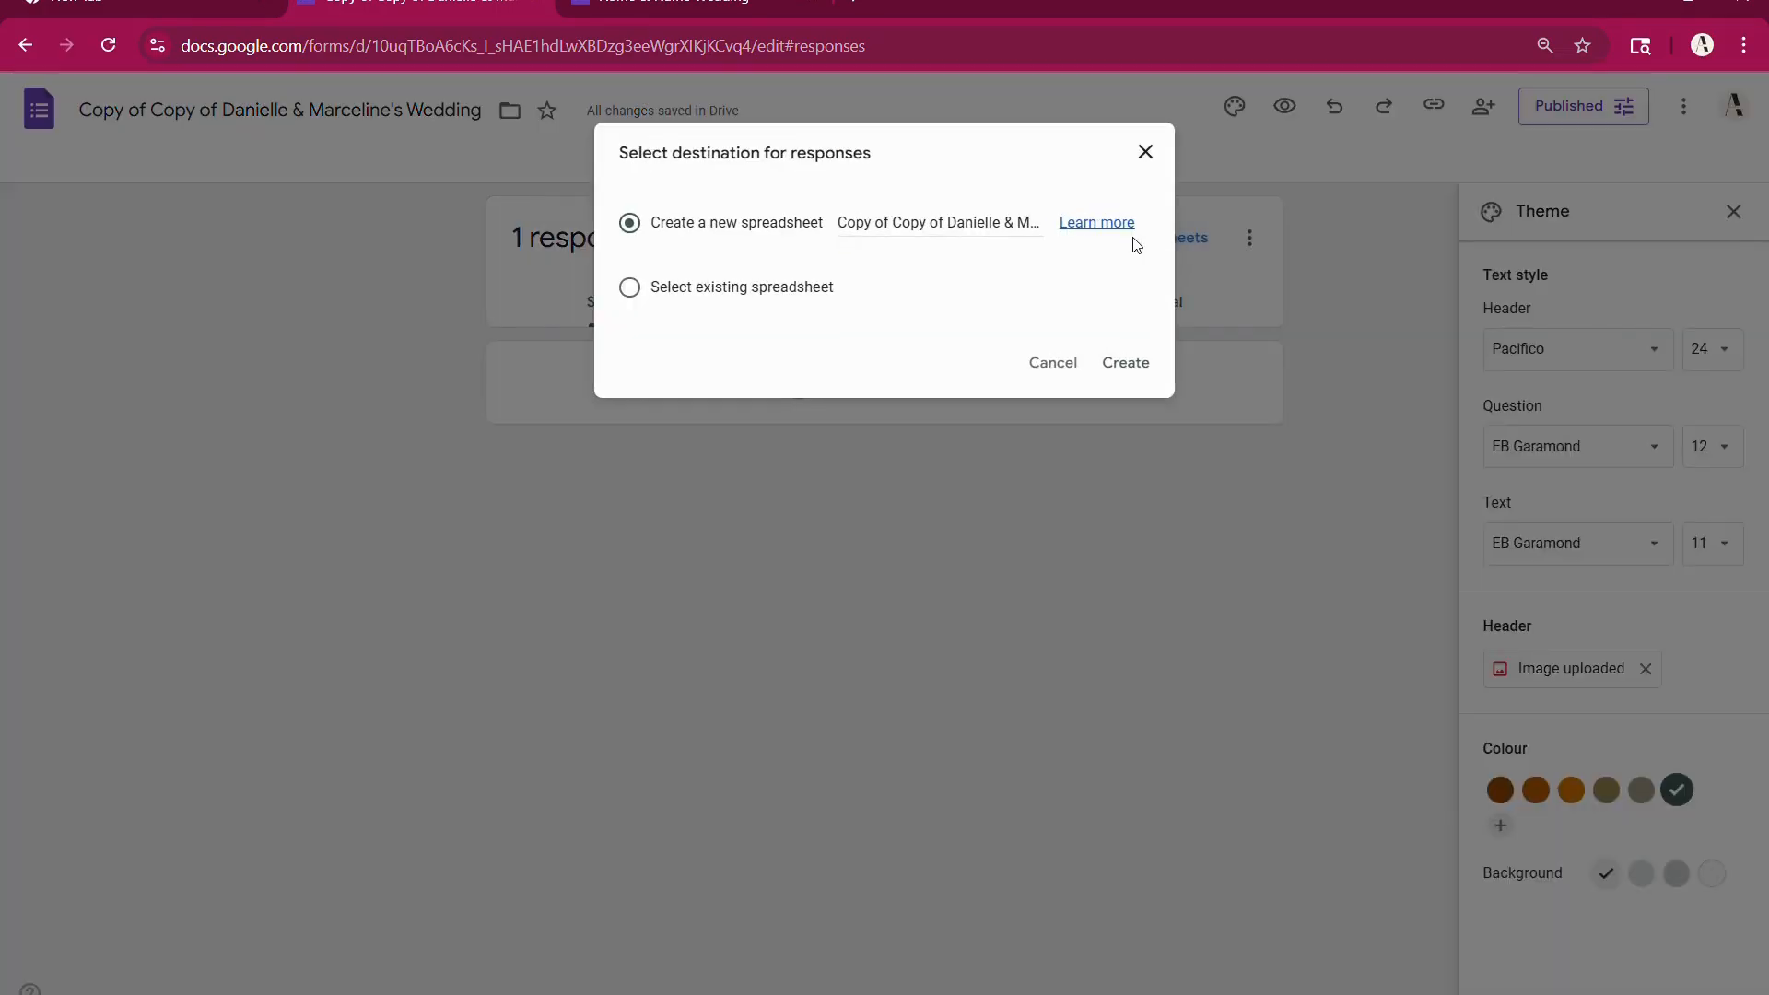
click(1137, 369)
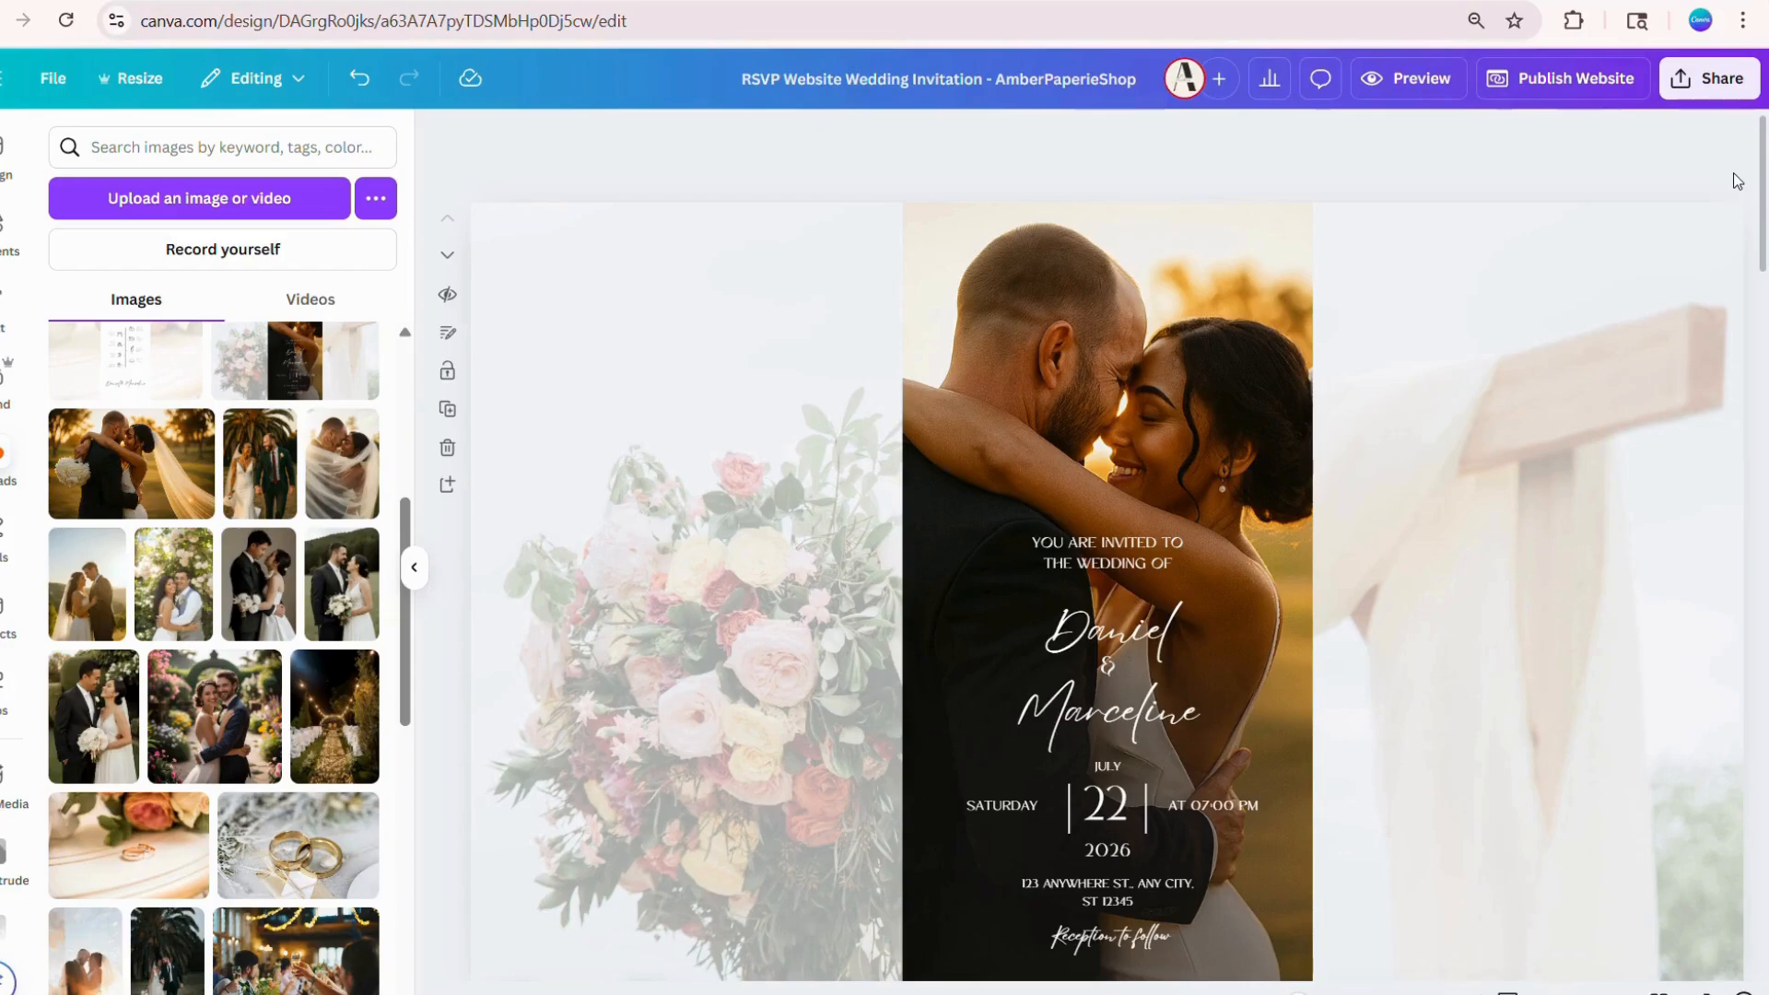
Step: Switch to the wedding invitation website in Canva and replace both partners' names on the cover page with "Name"
click(1136, 636)
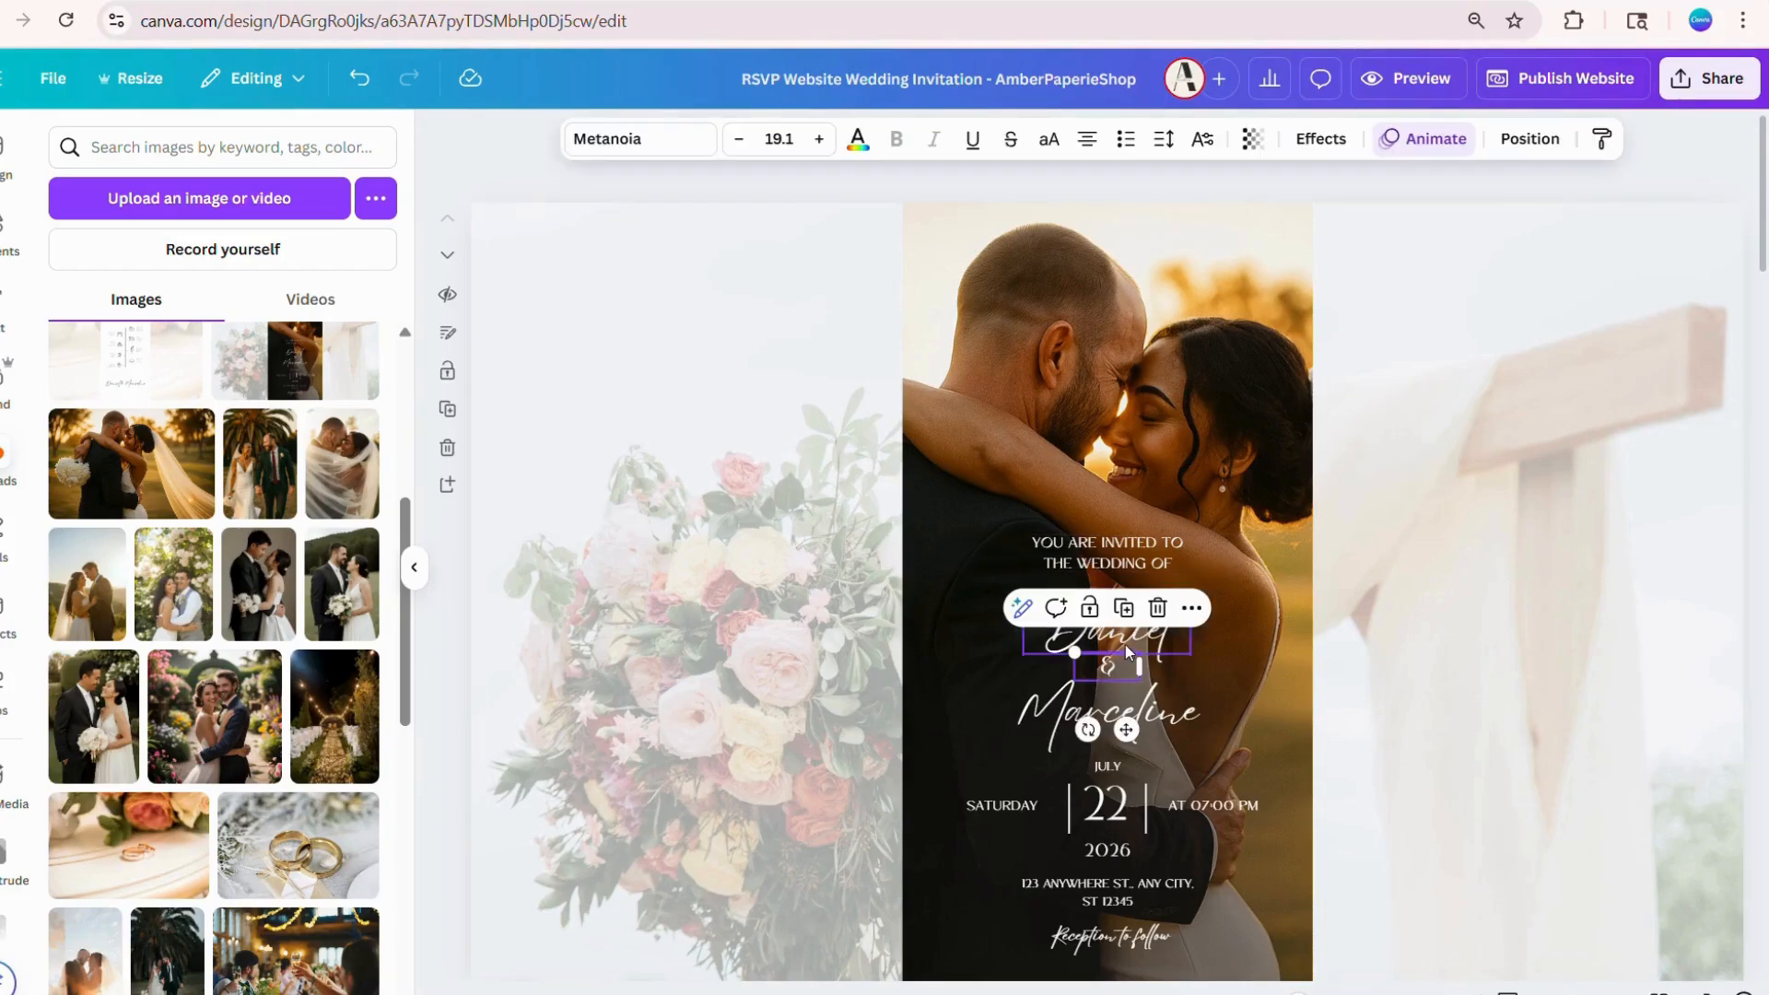
double_click(1136, 636)
text(Name)
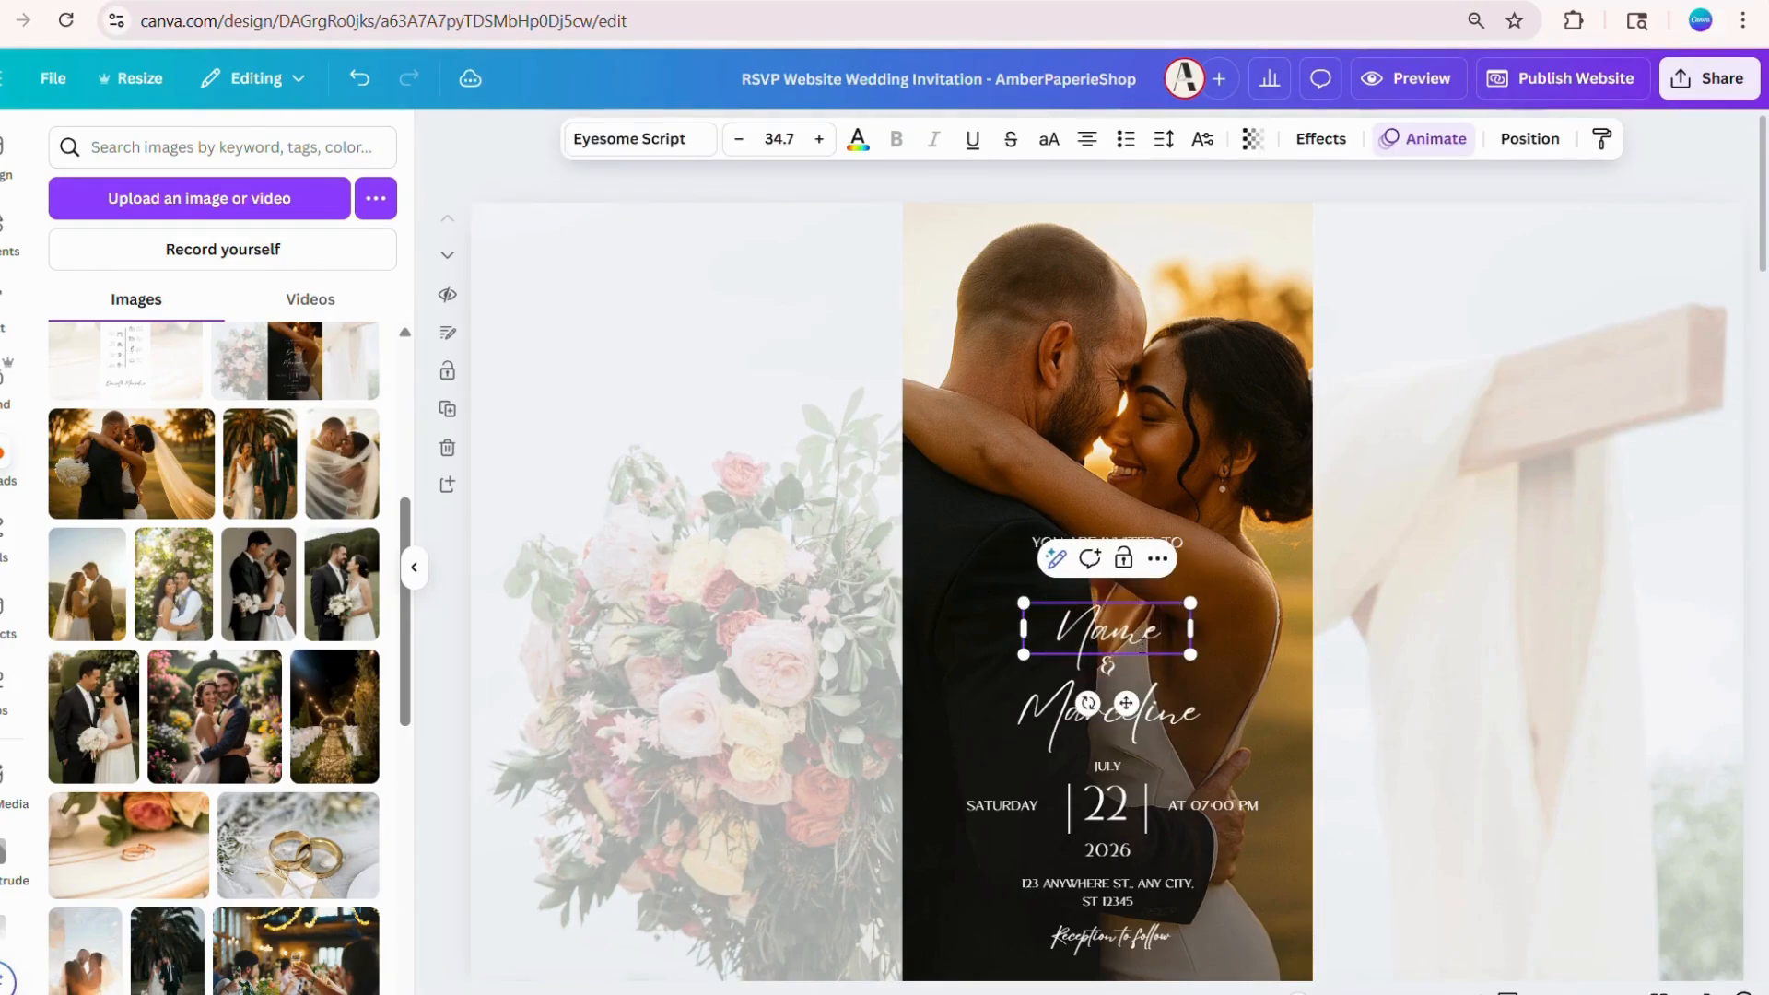
click(1169, 713)
double_click(1169, 712)
text(Name)
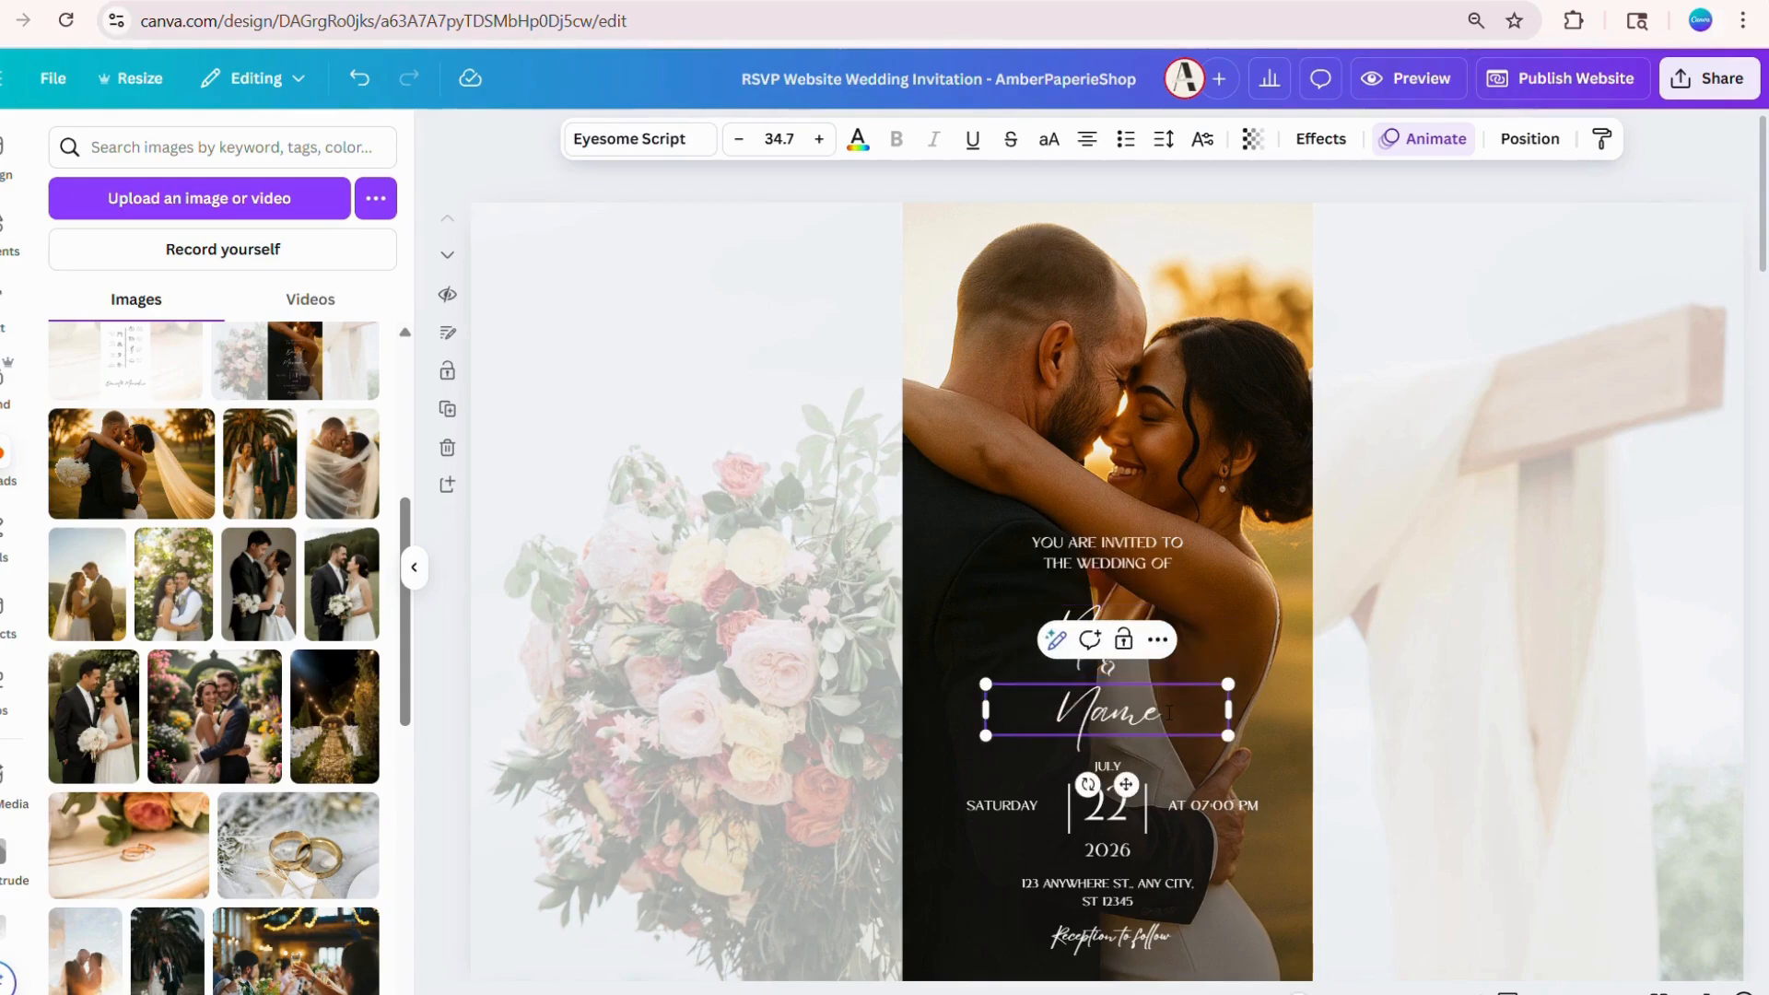
Step: Change the "Wedding Timeline" heading's font to TT Commons Pro after trying Bodoni FLF and Playfair Display
scroll(1176, 690, down, 10)
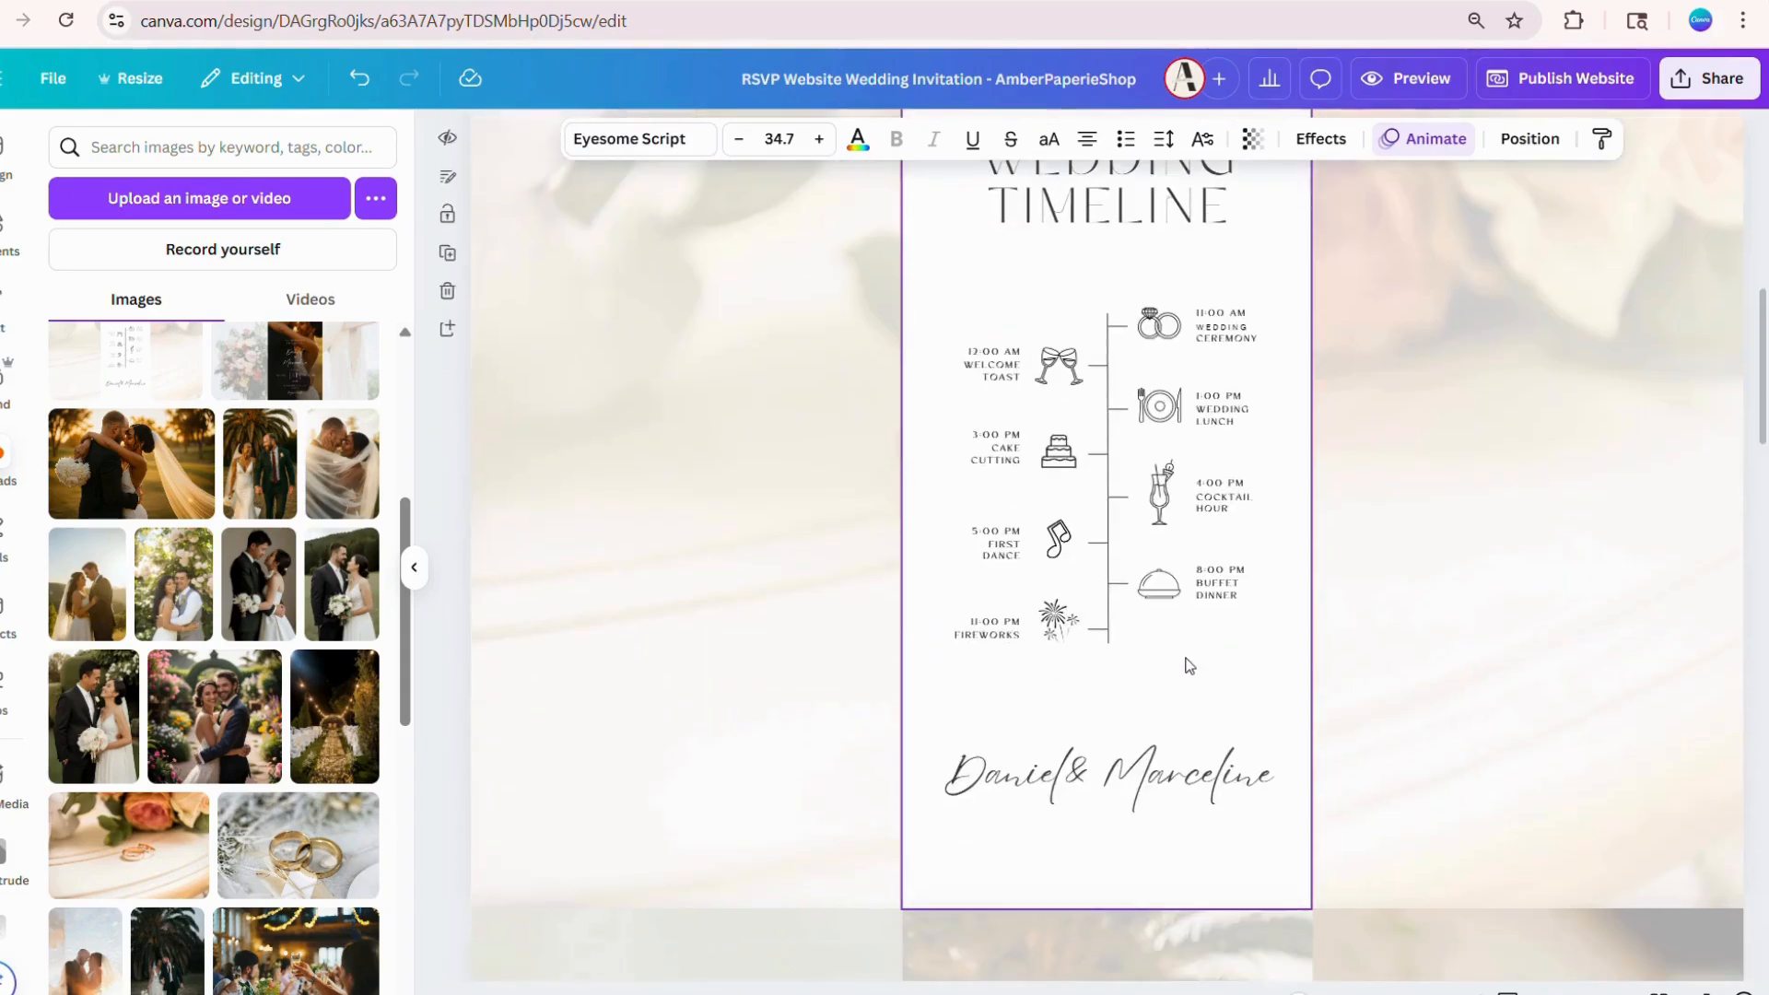
scroll(1189, 666, up, 2)
click(1149, 347)
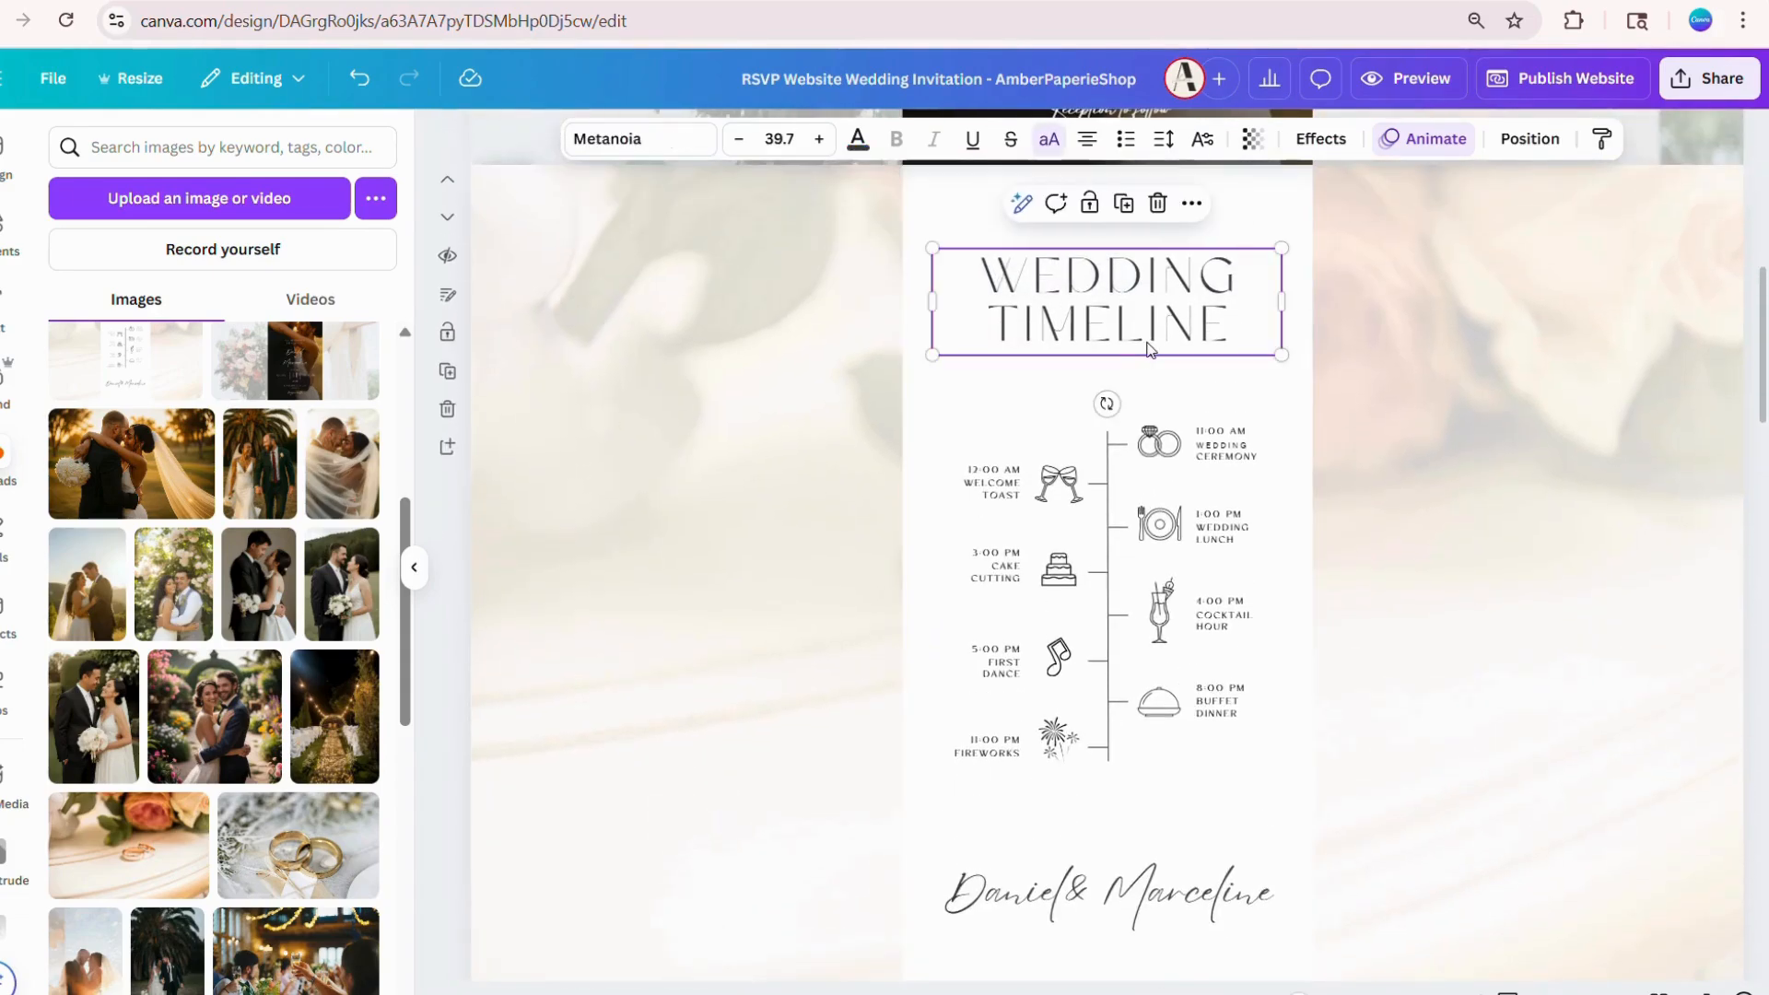
click(668, 142)
click(204, 396)
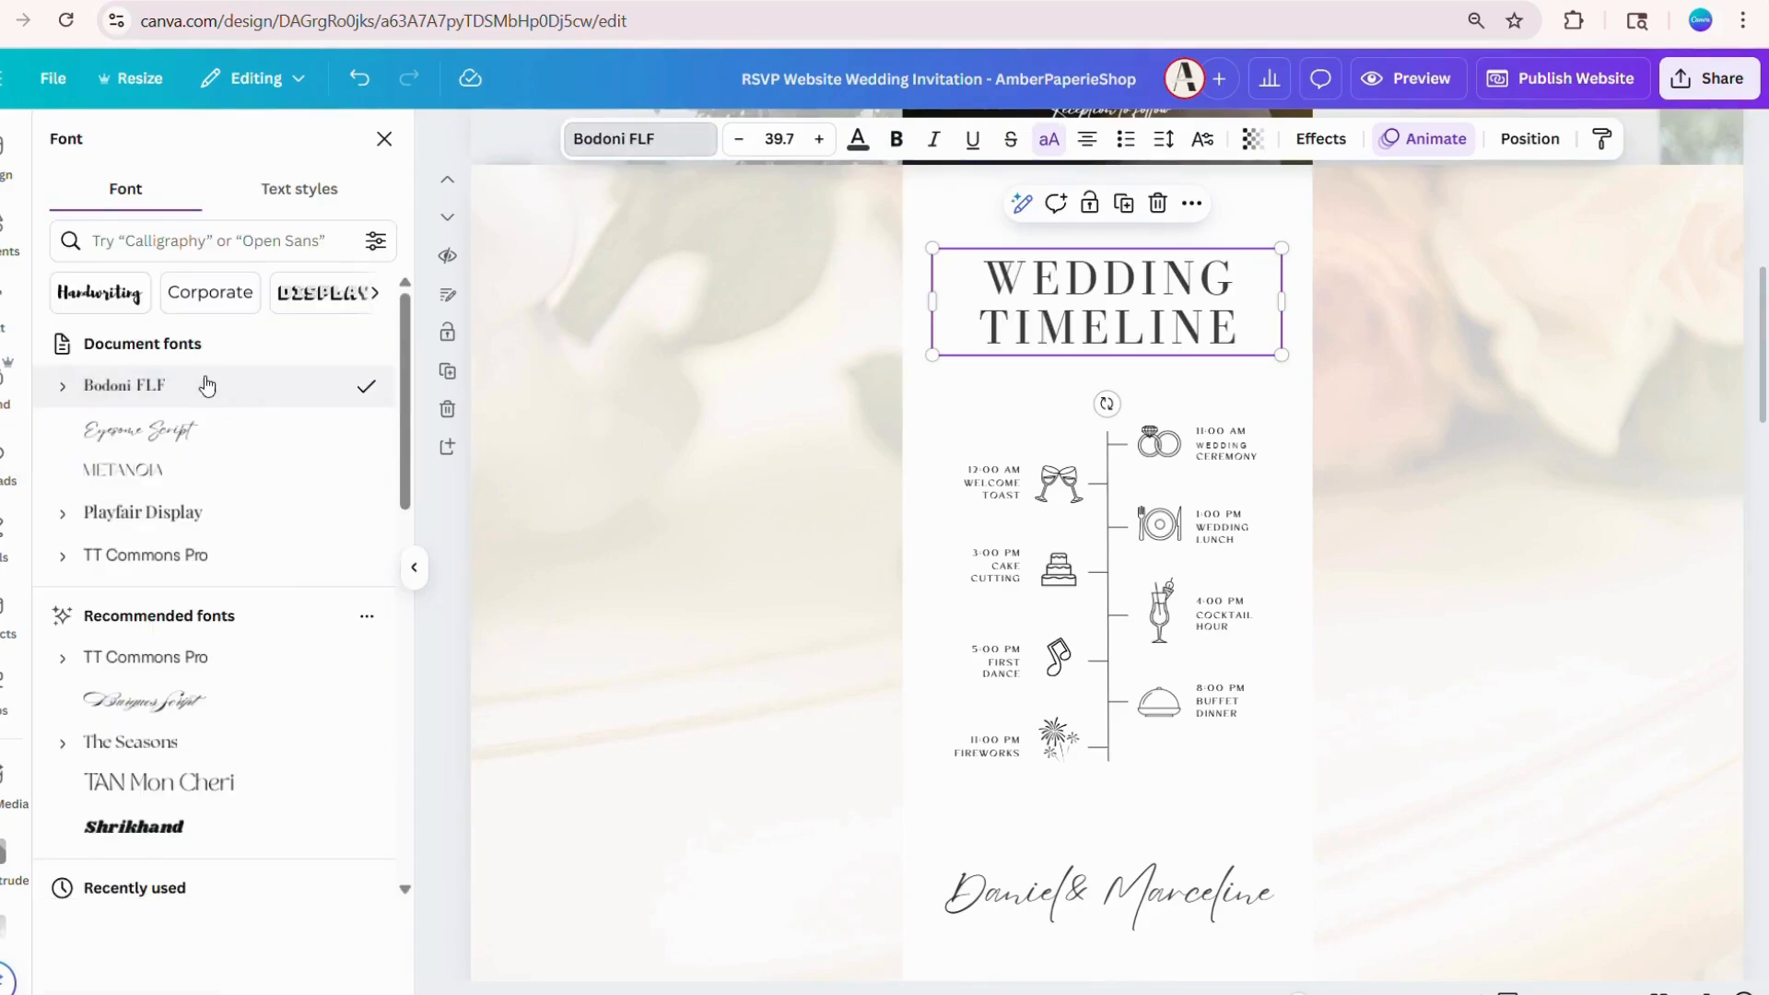
click(129, 514)
click(167, 660)
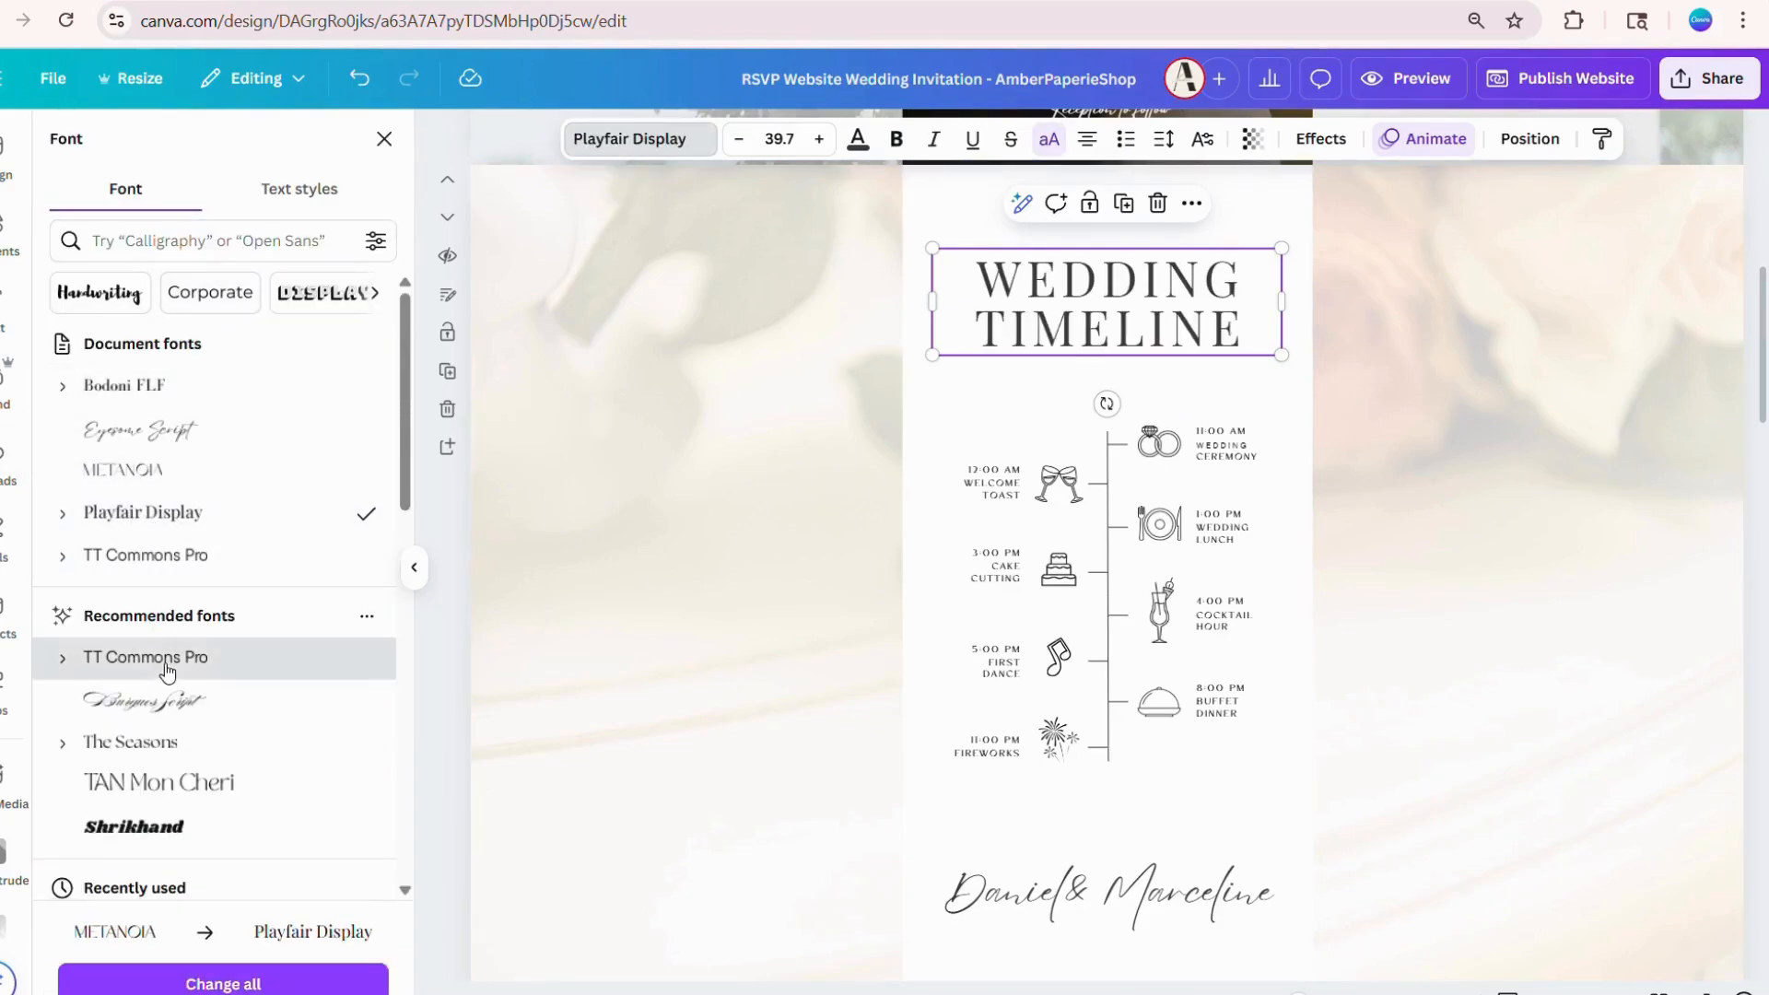
Step: Set the transparency of the pale panel behind the RSVP section's text to 75
scroll(949, 610, down, 8)
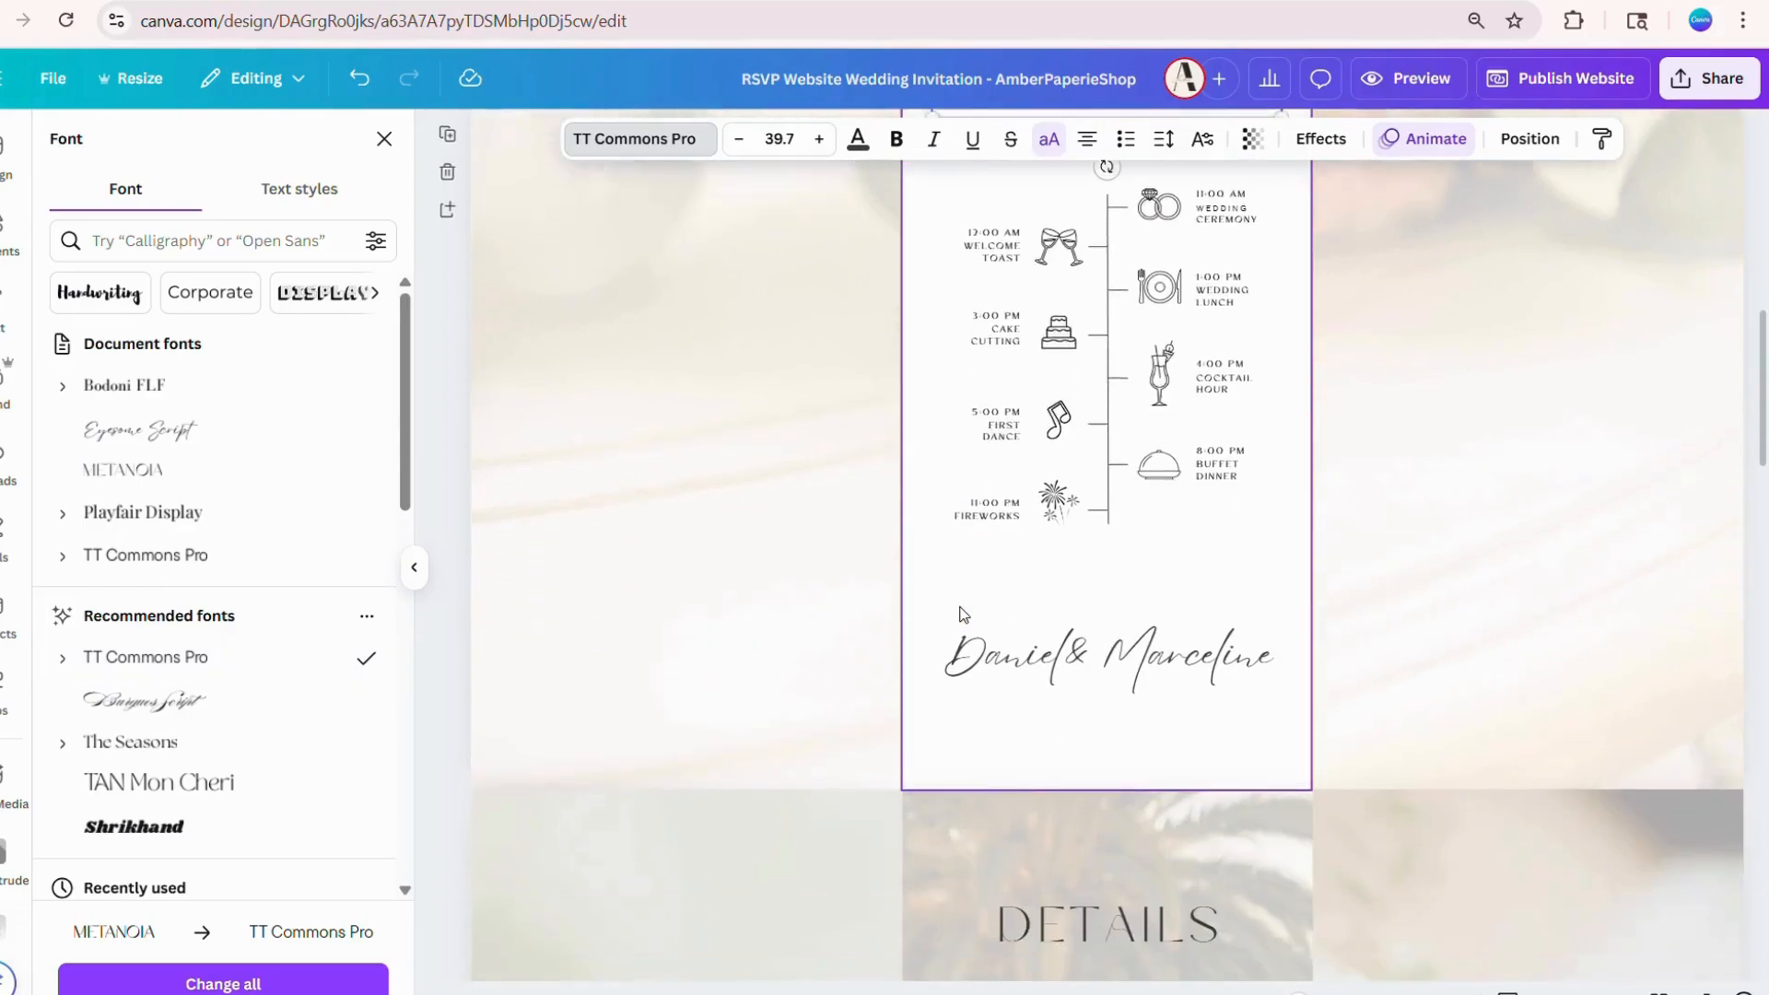
scroll(961, 613, down, 8)
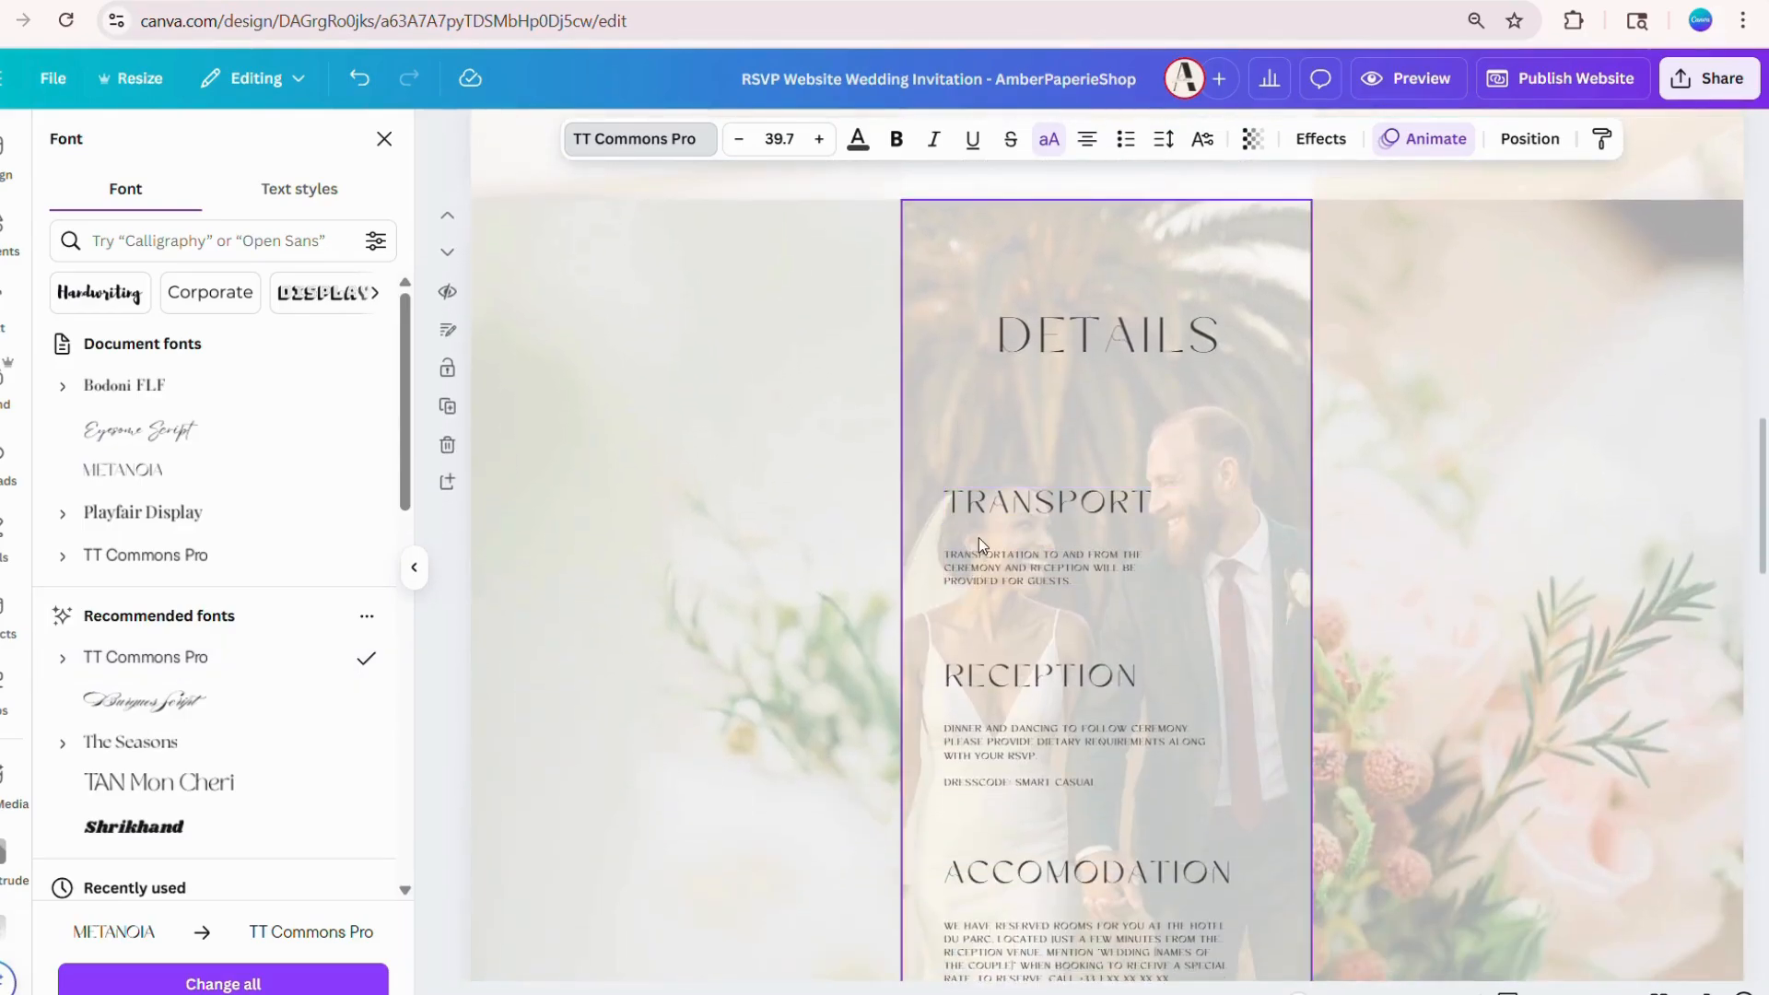
scroll(978, 546, down, 3)
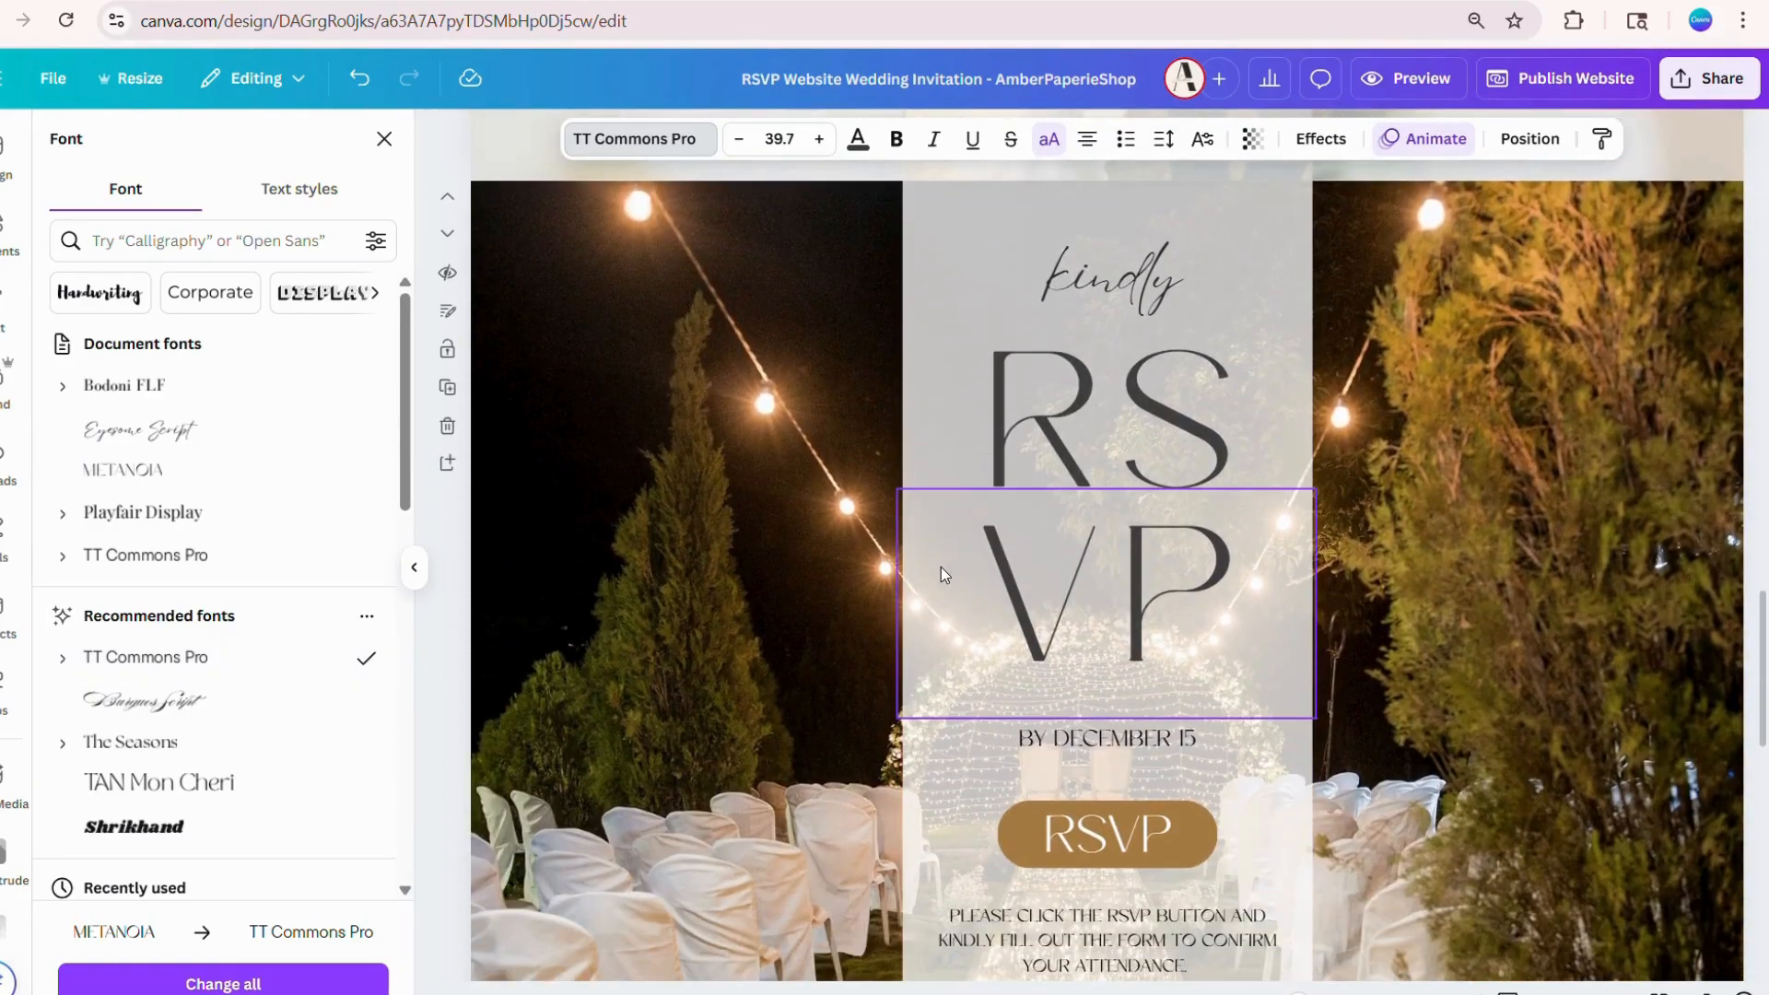
click(929, 799)
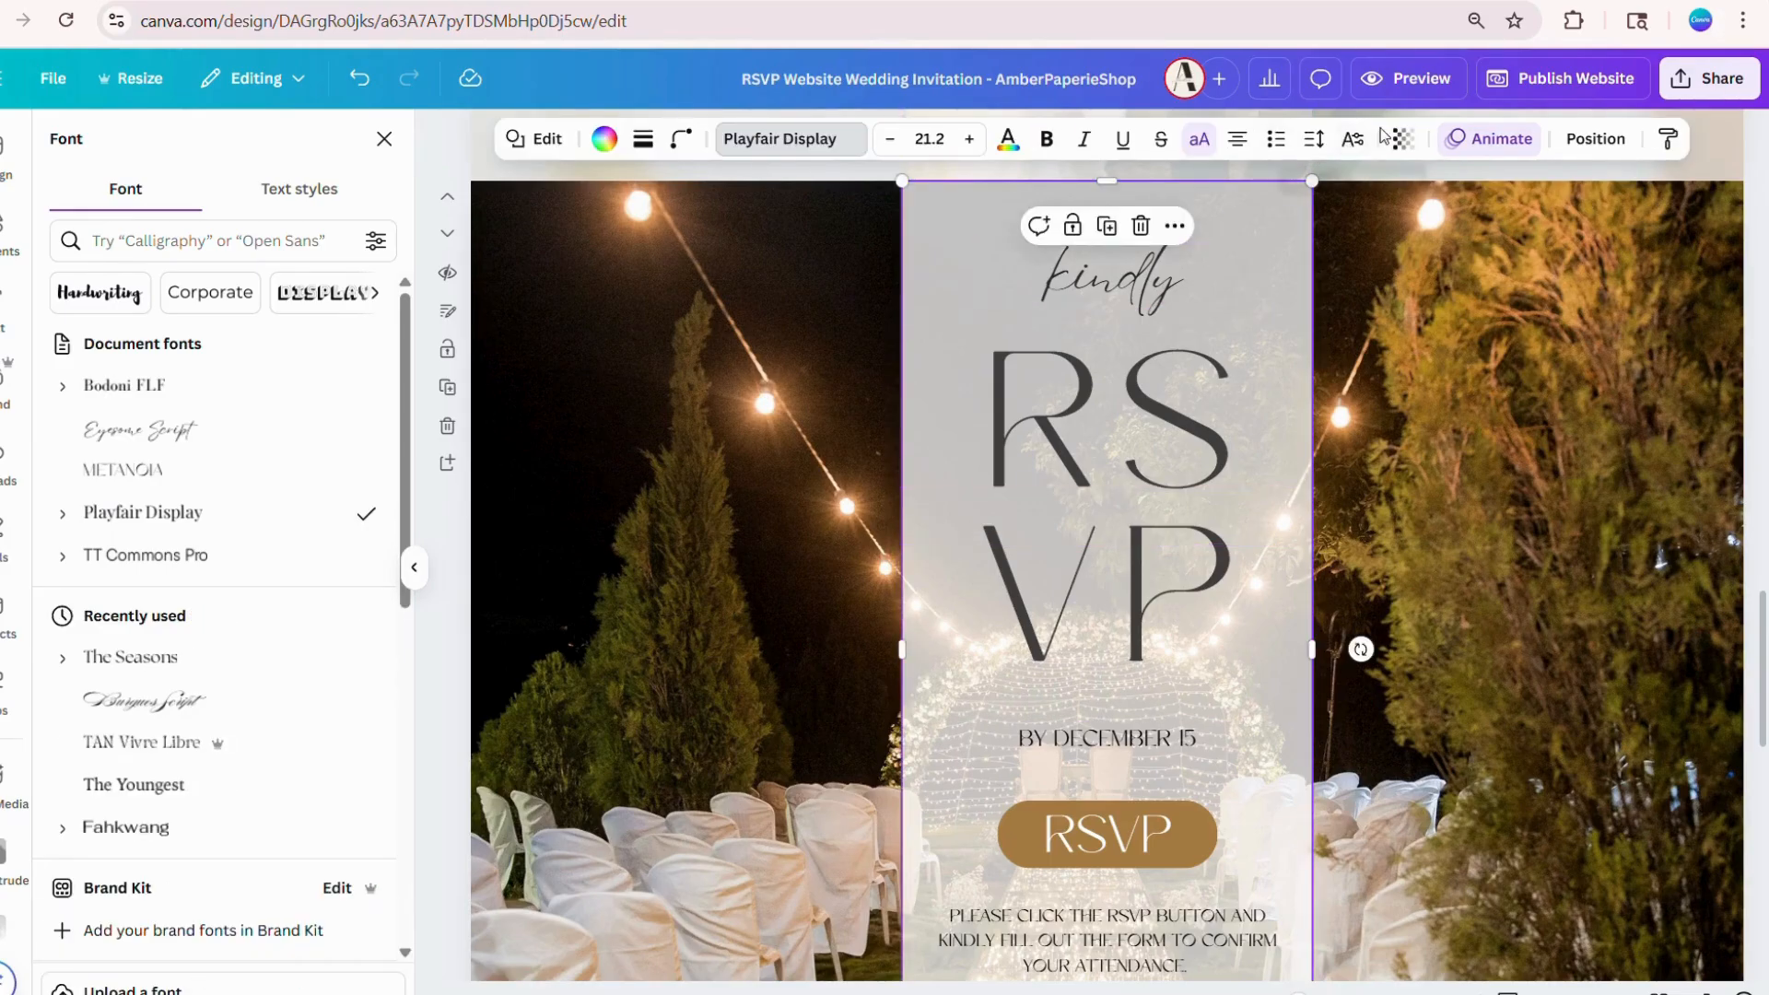
click(1402, 146)
mouse_move(1417, 238)
mouse_down()
mouse_move(1334, 242)
mouse_move(1424, 250)
mouse_up()
Step: Link the text of the RSVP button to the copied Google Forms responder URL
scroll(1139, 476, down, 8)
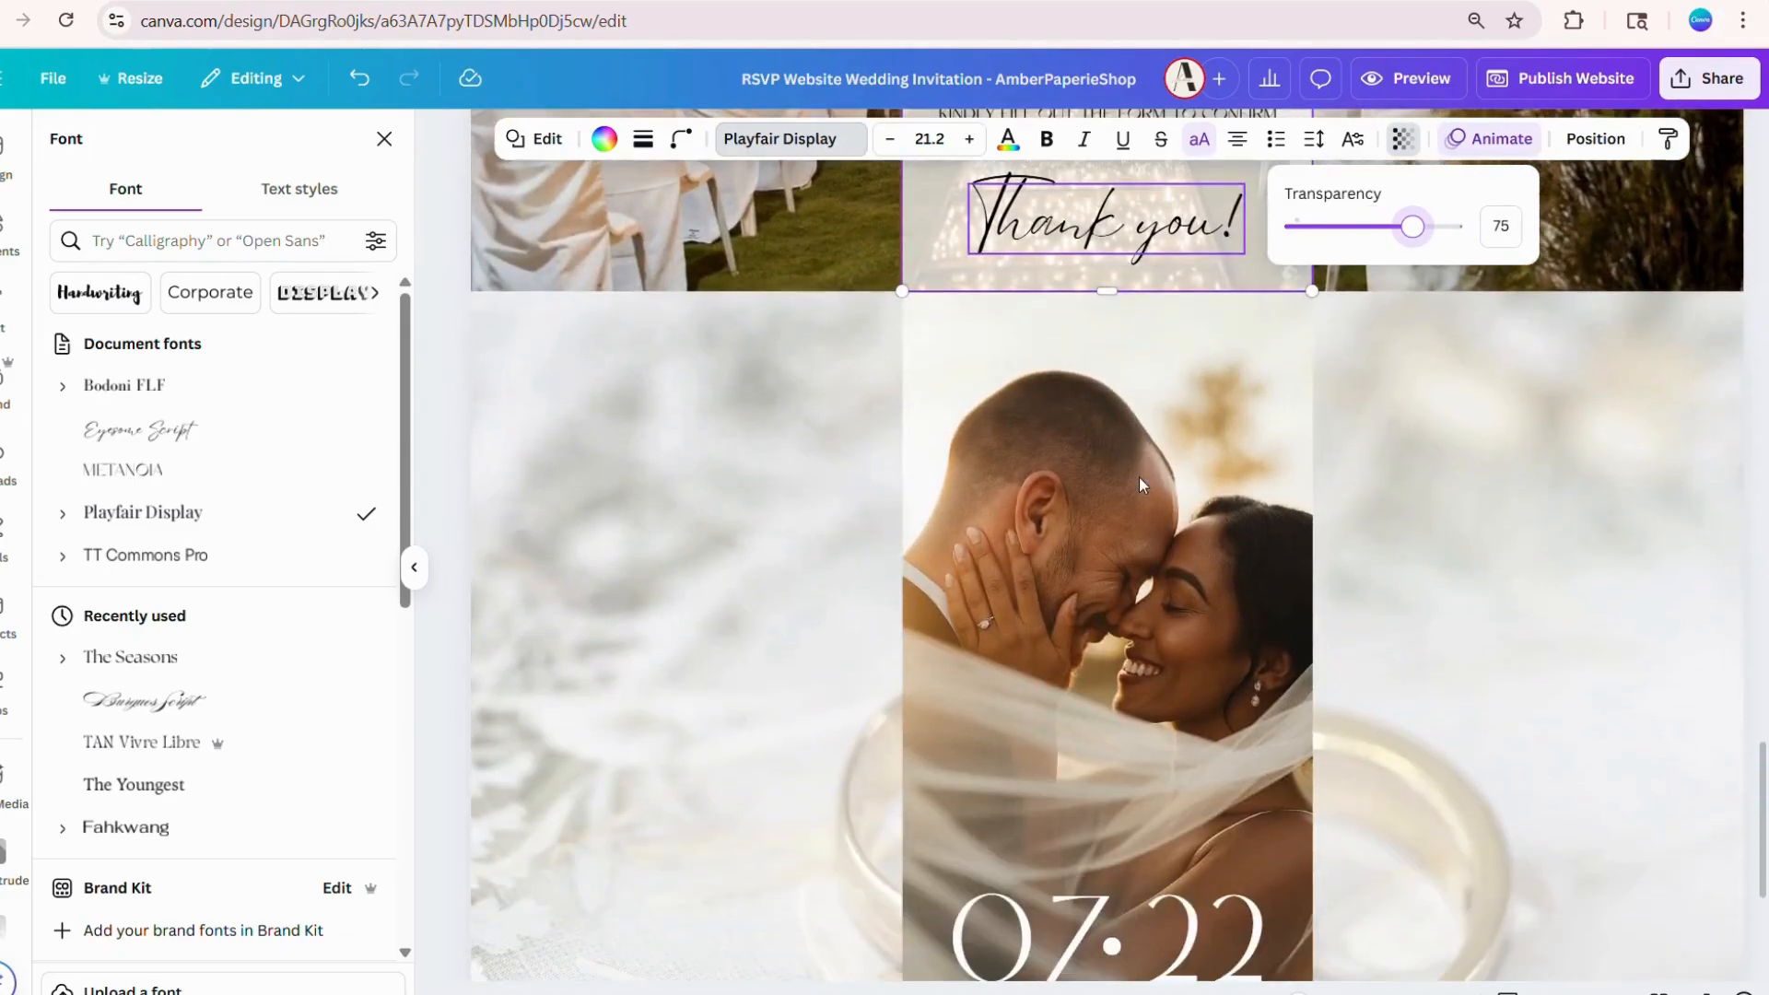
scroll(1117, 553, up, 6)
click(1120, 590)
double_click(1124, 596)
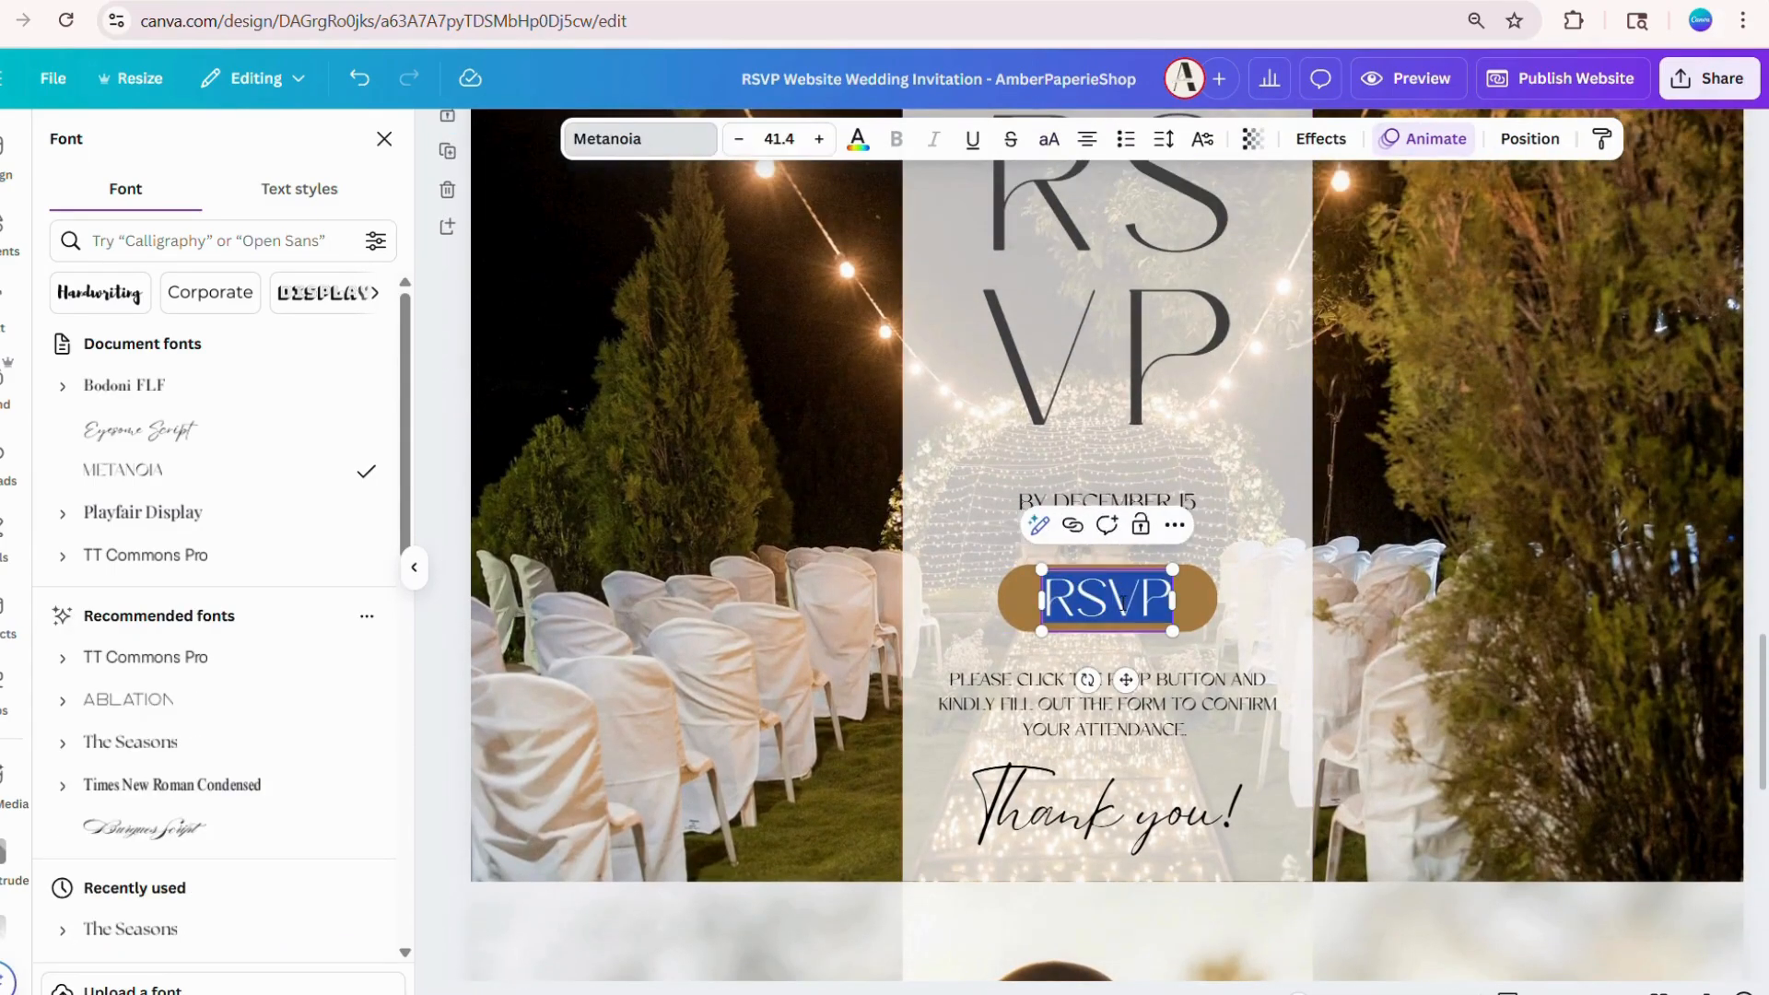
click(1072, 525)
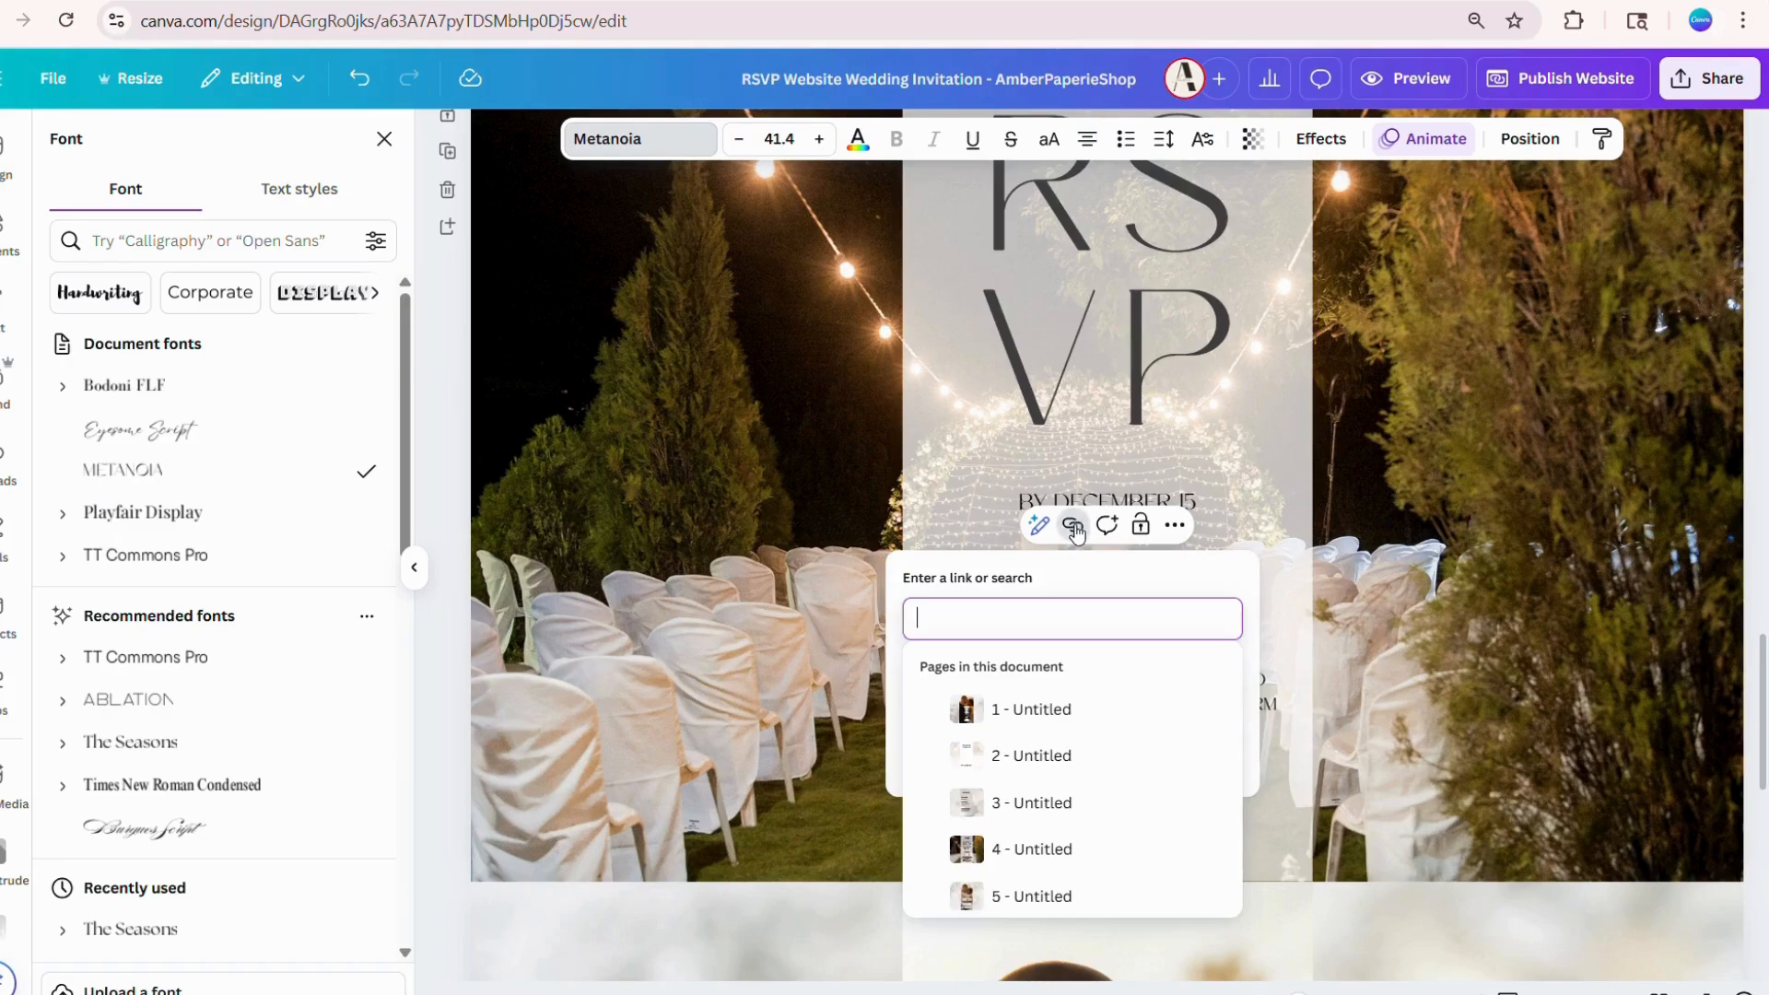
key(ctrl+v)
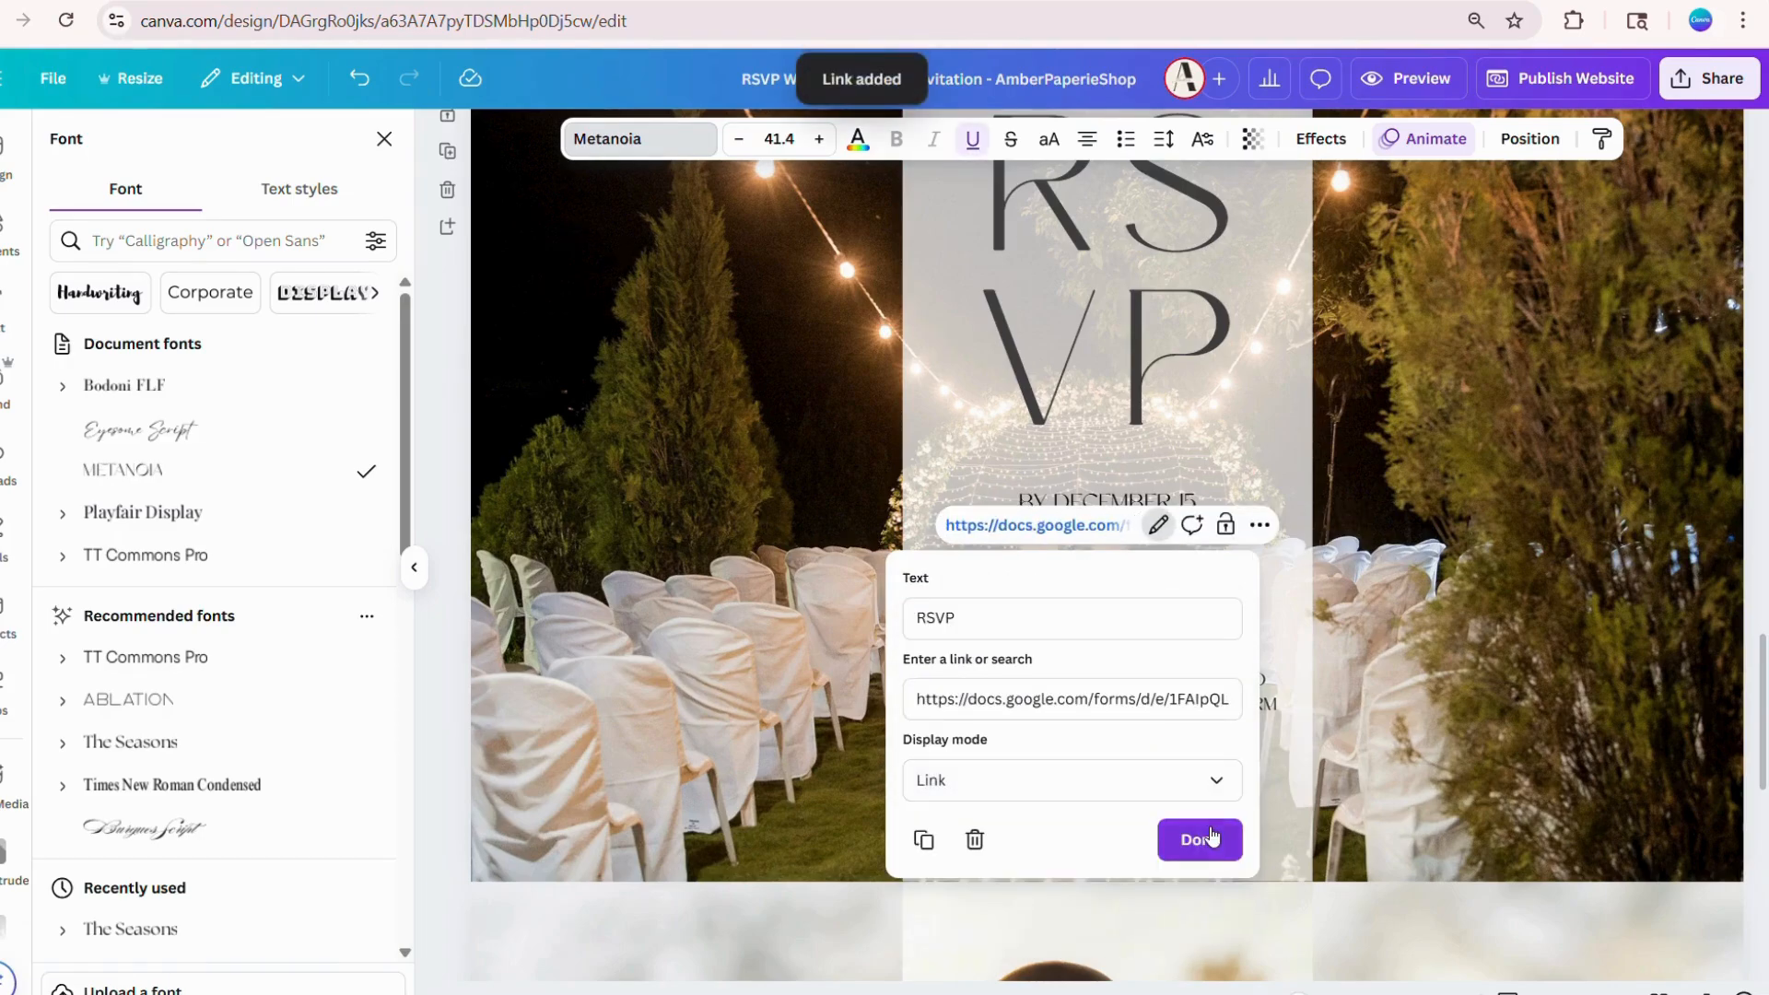
click(1208, 837)
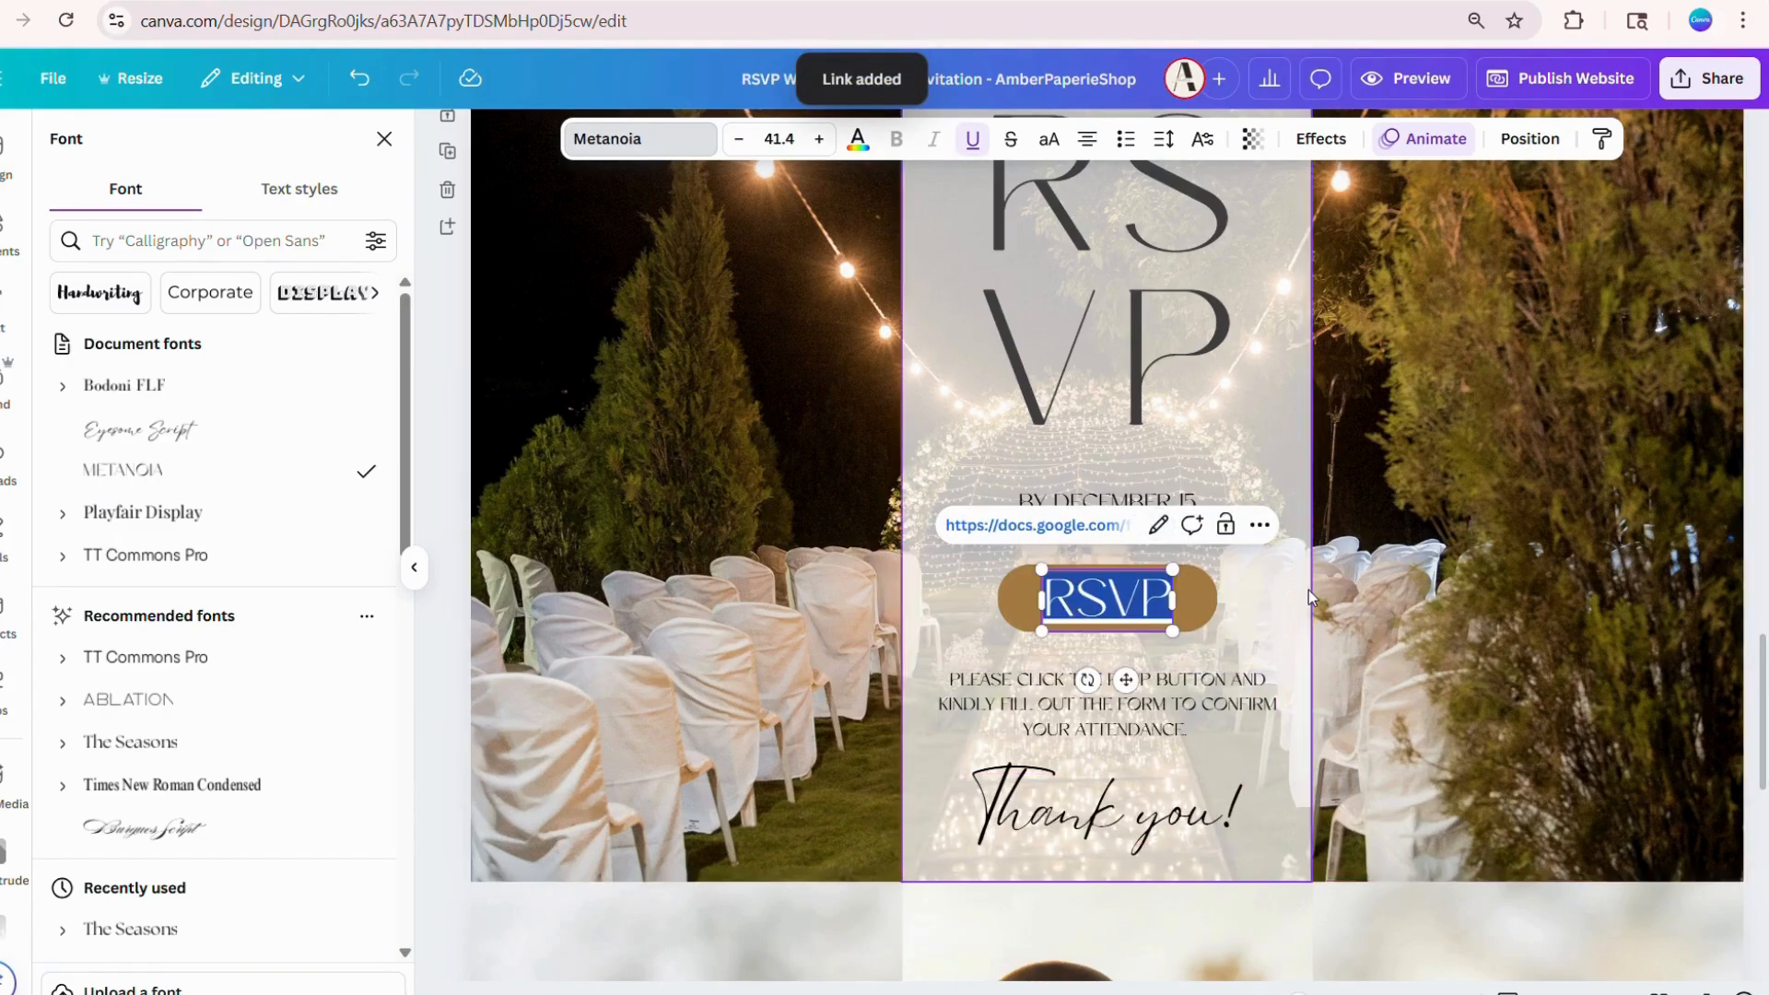
Step: Adjust the crop of the couple's photo on the final page by resizing the image within its frame
scroll(1308, 590, down, 9)
scroll(1262, 505, up, 3)
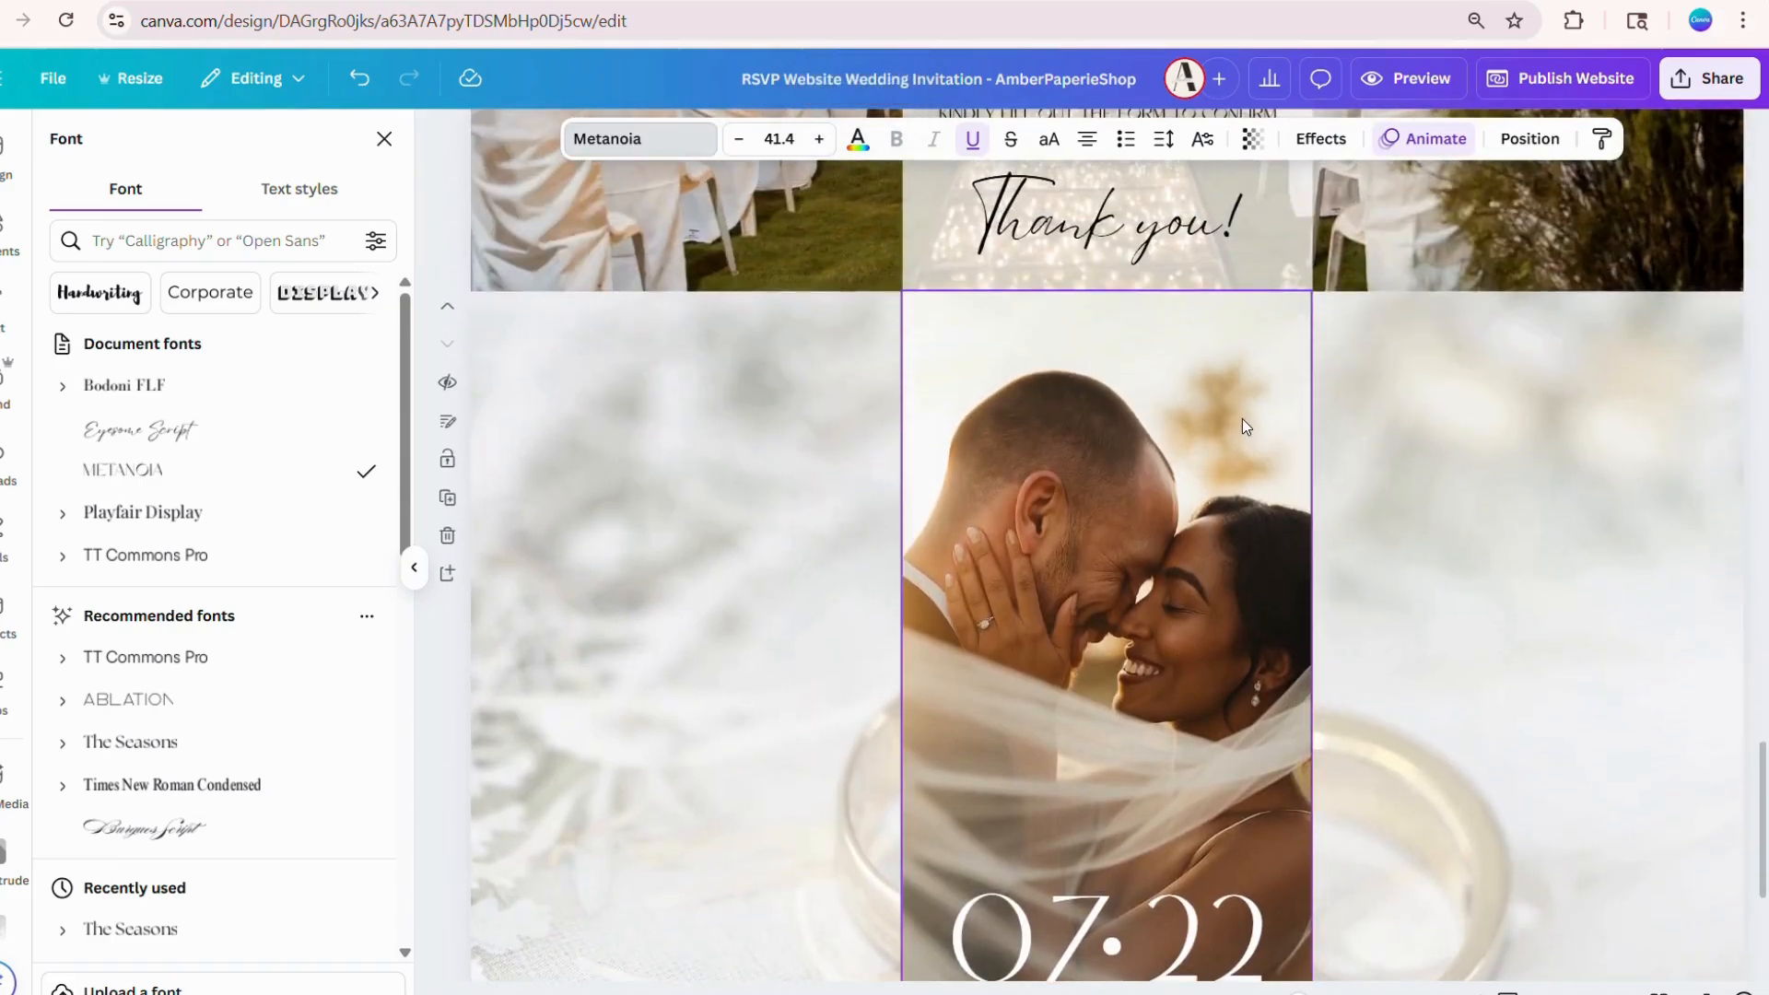
click(1242, 419)
double_click(937, 373)
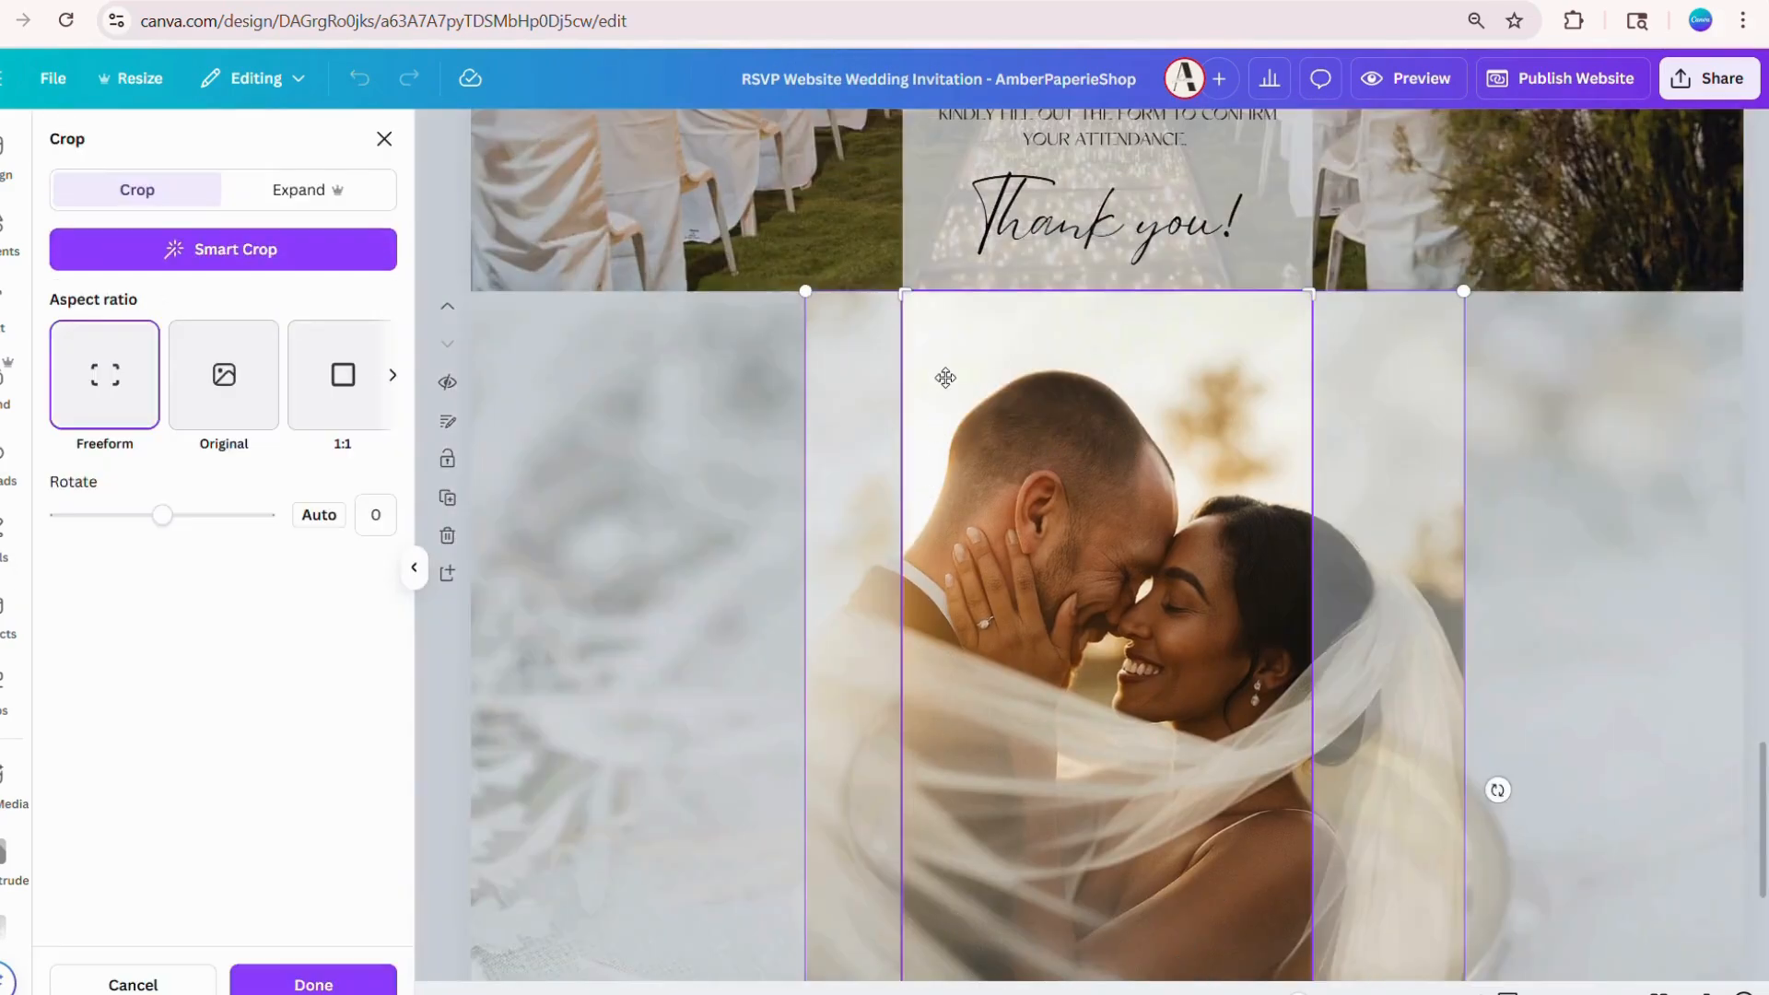
drag(805, 295, 815, 378)
scroll(1583, 506, up, 5)
click(1583, 505)
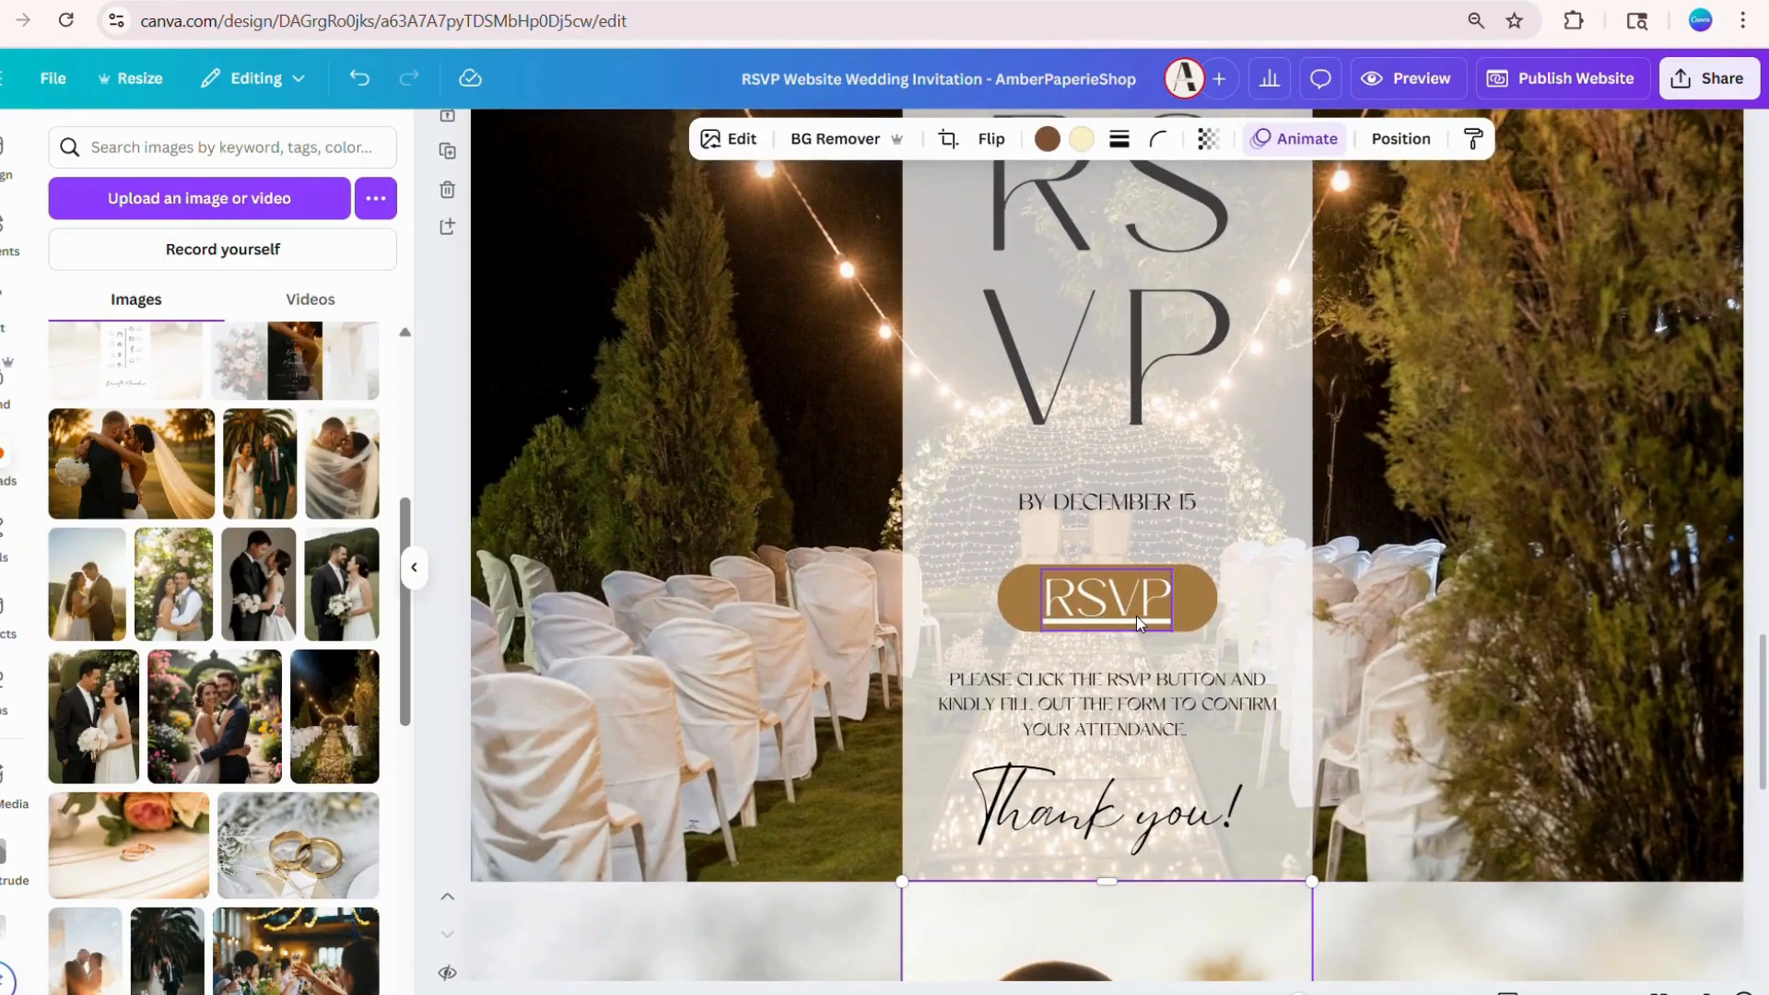
Step: Preview the wedding website and review its sections through to the final page, ending at the RSVP section
click(1391, 81)
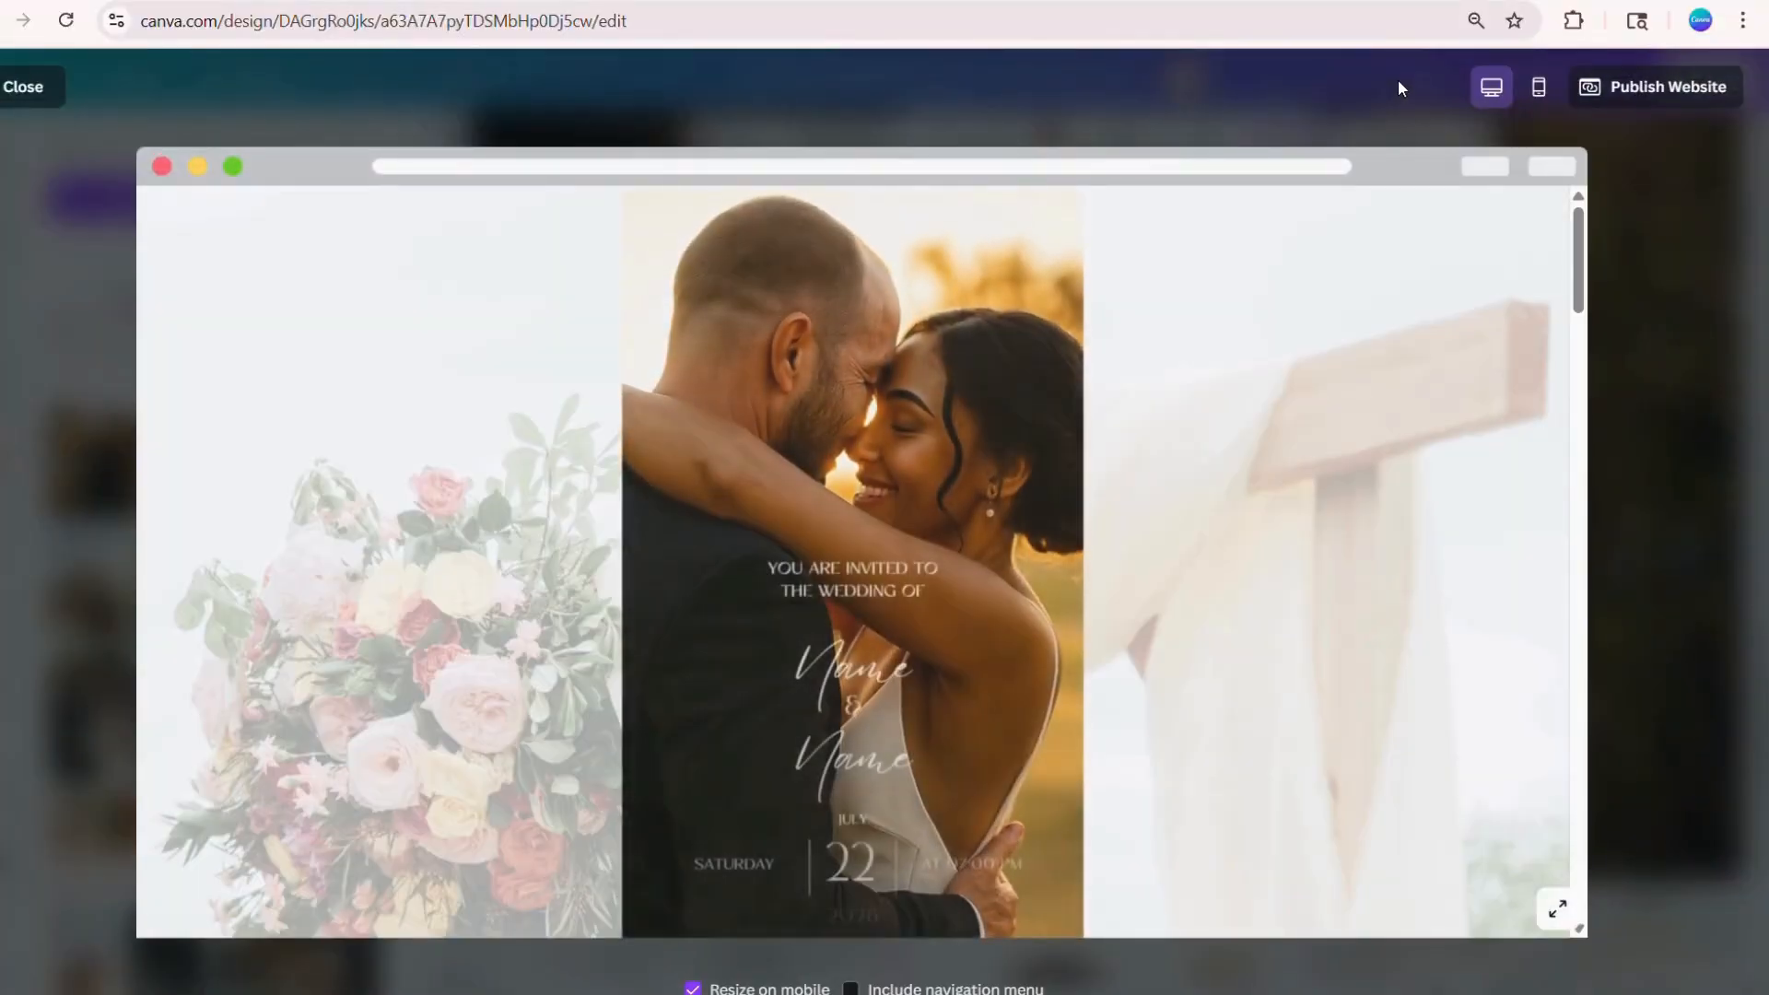
scroll(1299, 500, down, 10)
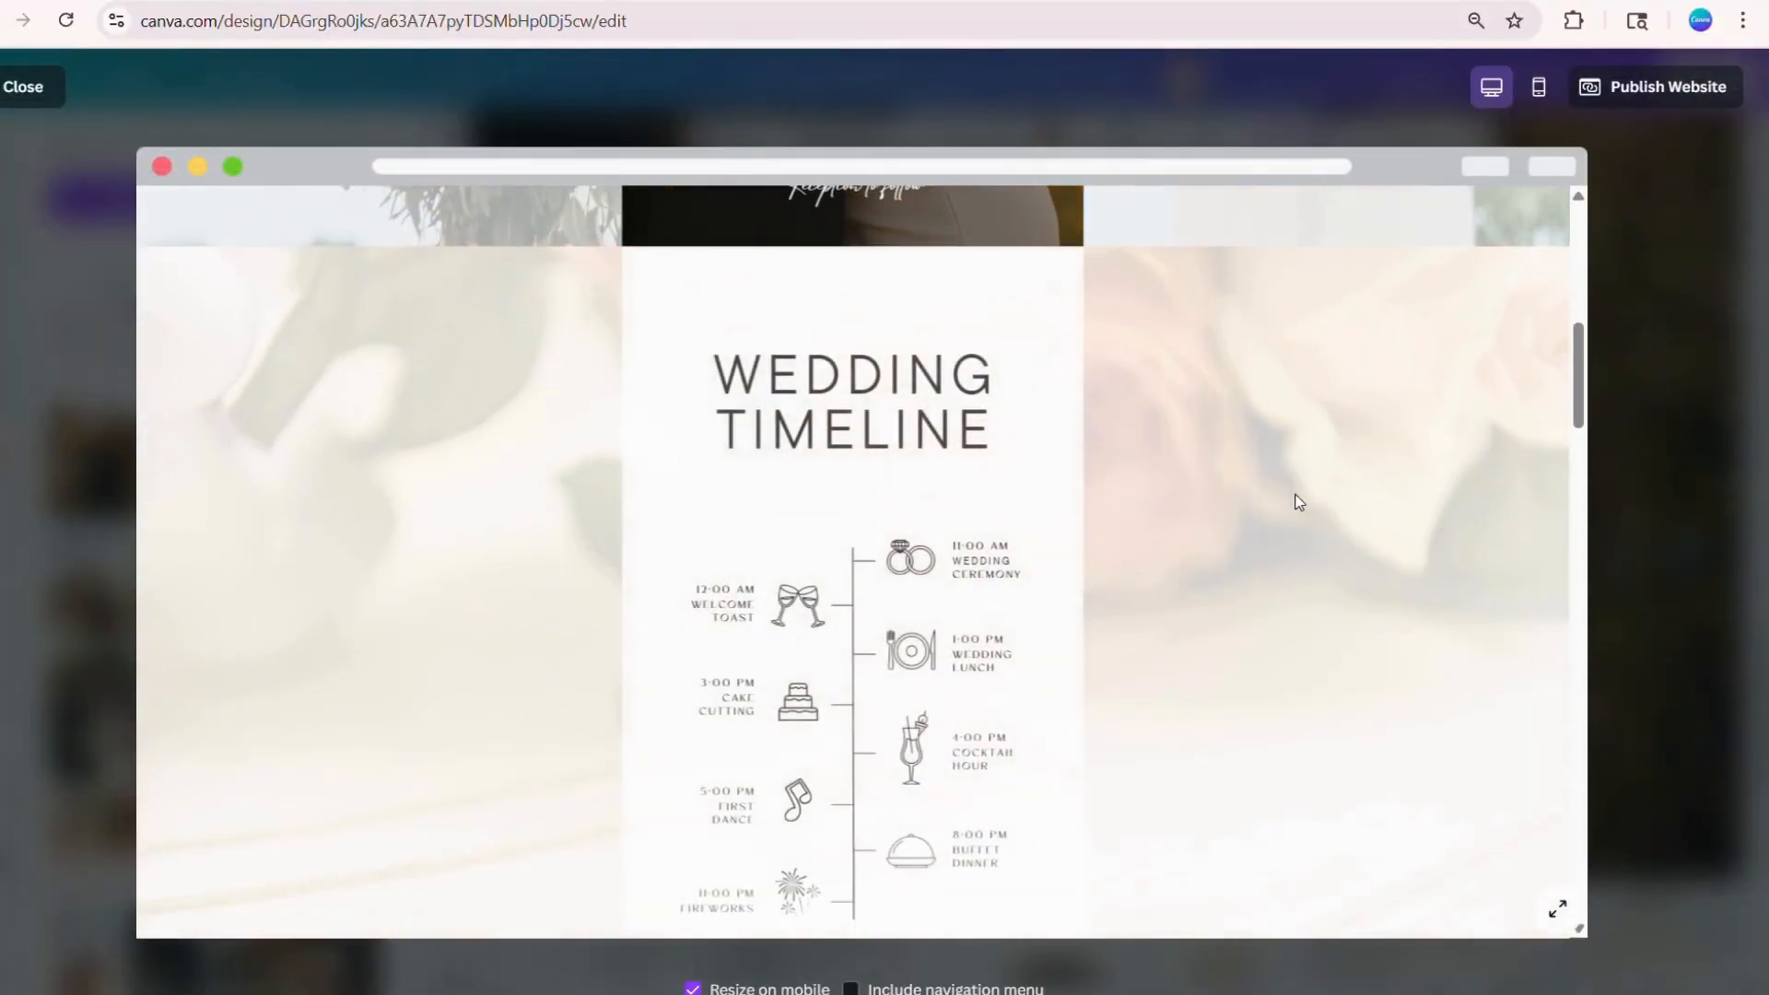
scroll(1298, 501, down, 10)
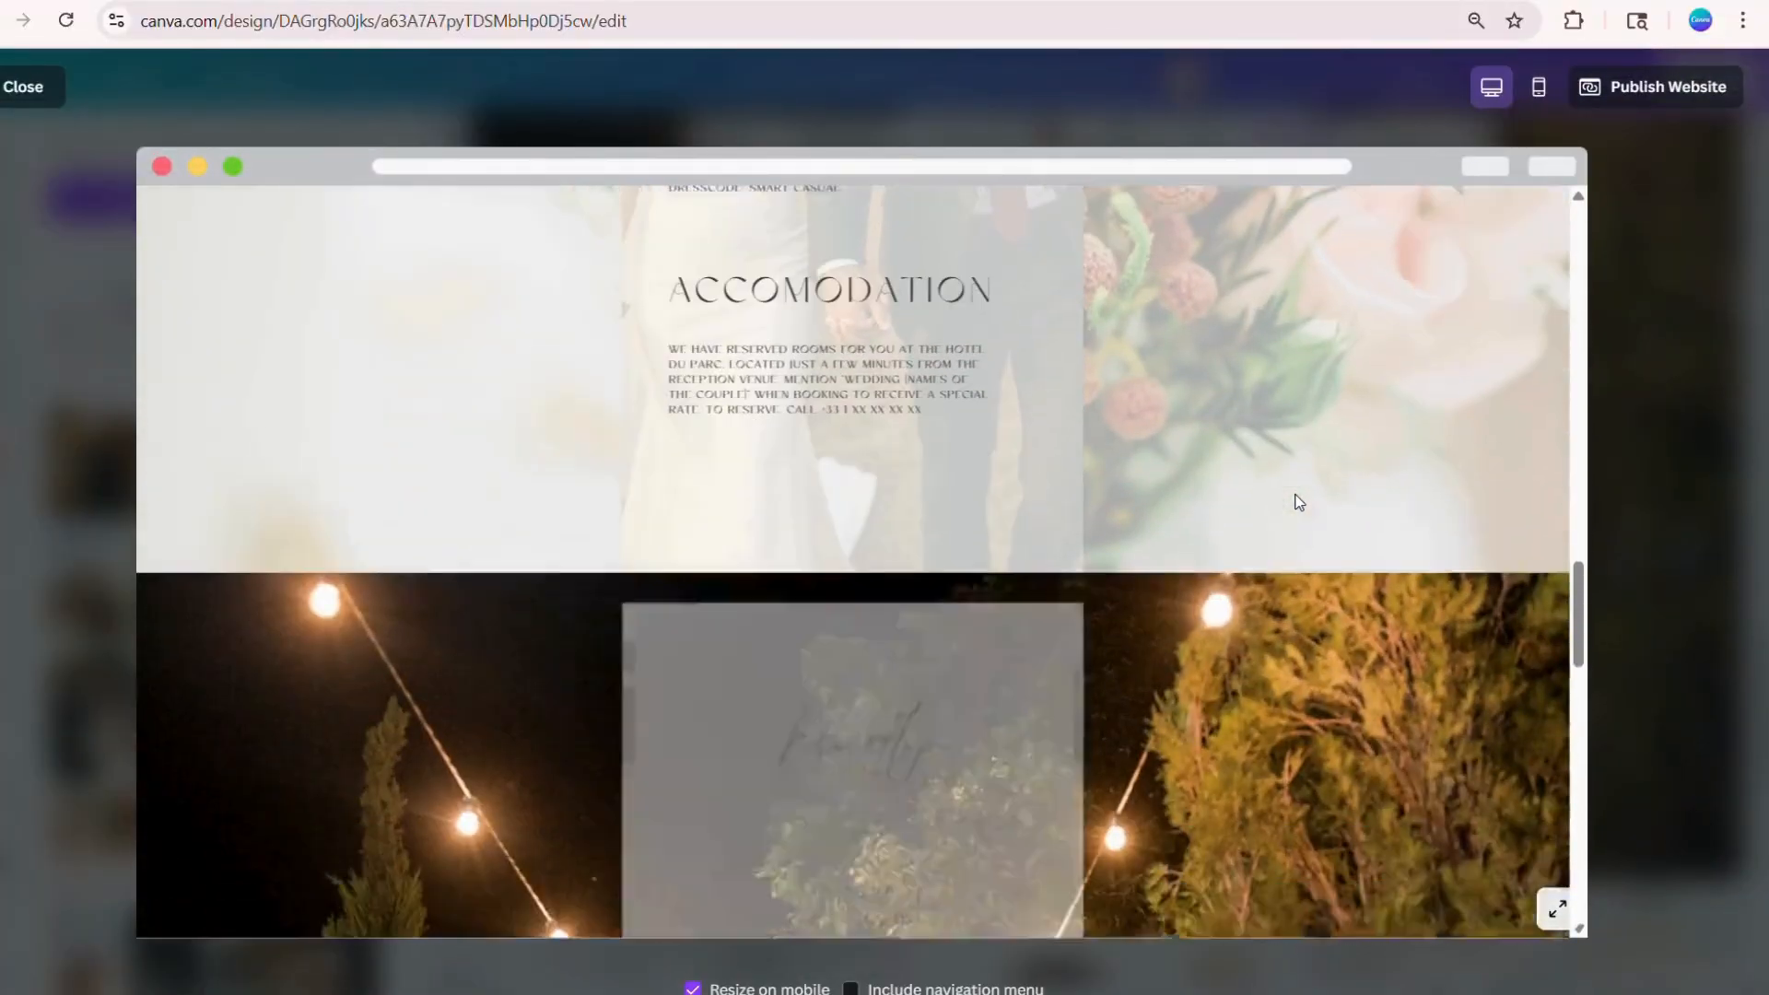
scroll(1298, 501, down, 6)
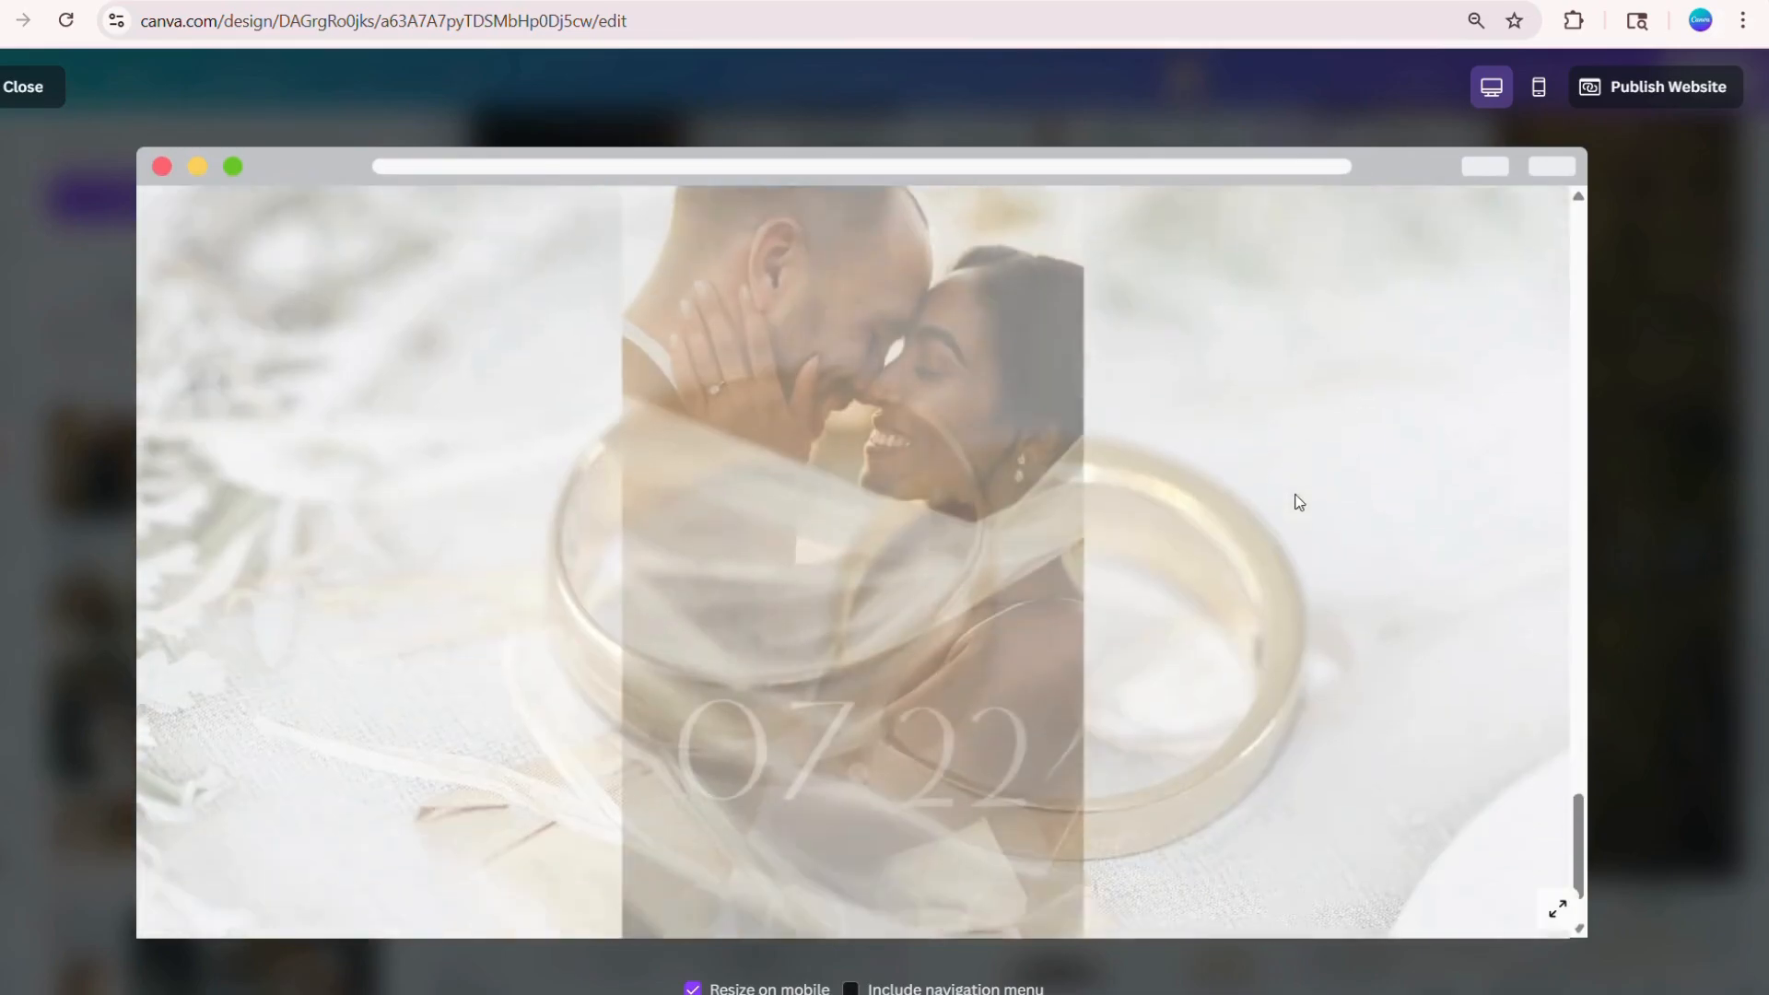
scroll(1298, 501, up, 5)
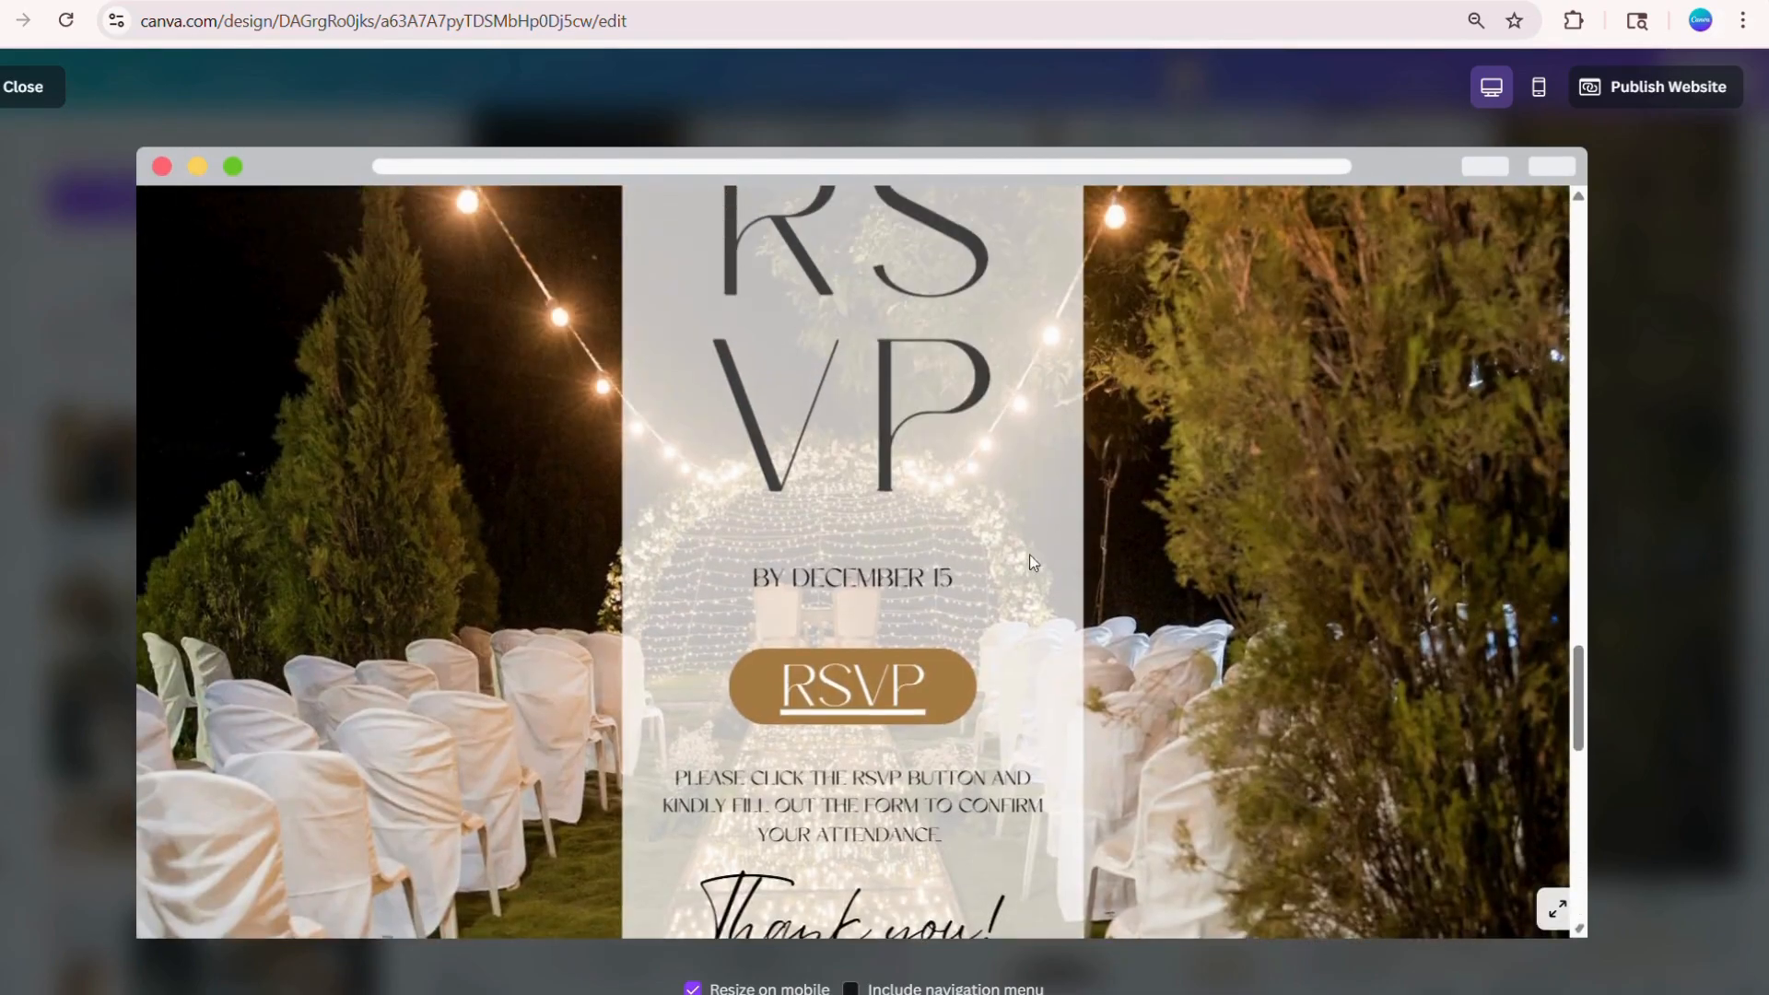
Step: Follow the RSVP button's link from the preview and review the Google Forms questionnaire from start to end
click(846, 687)
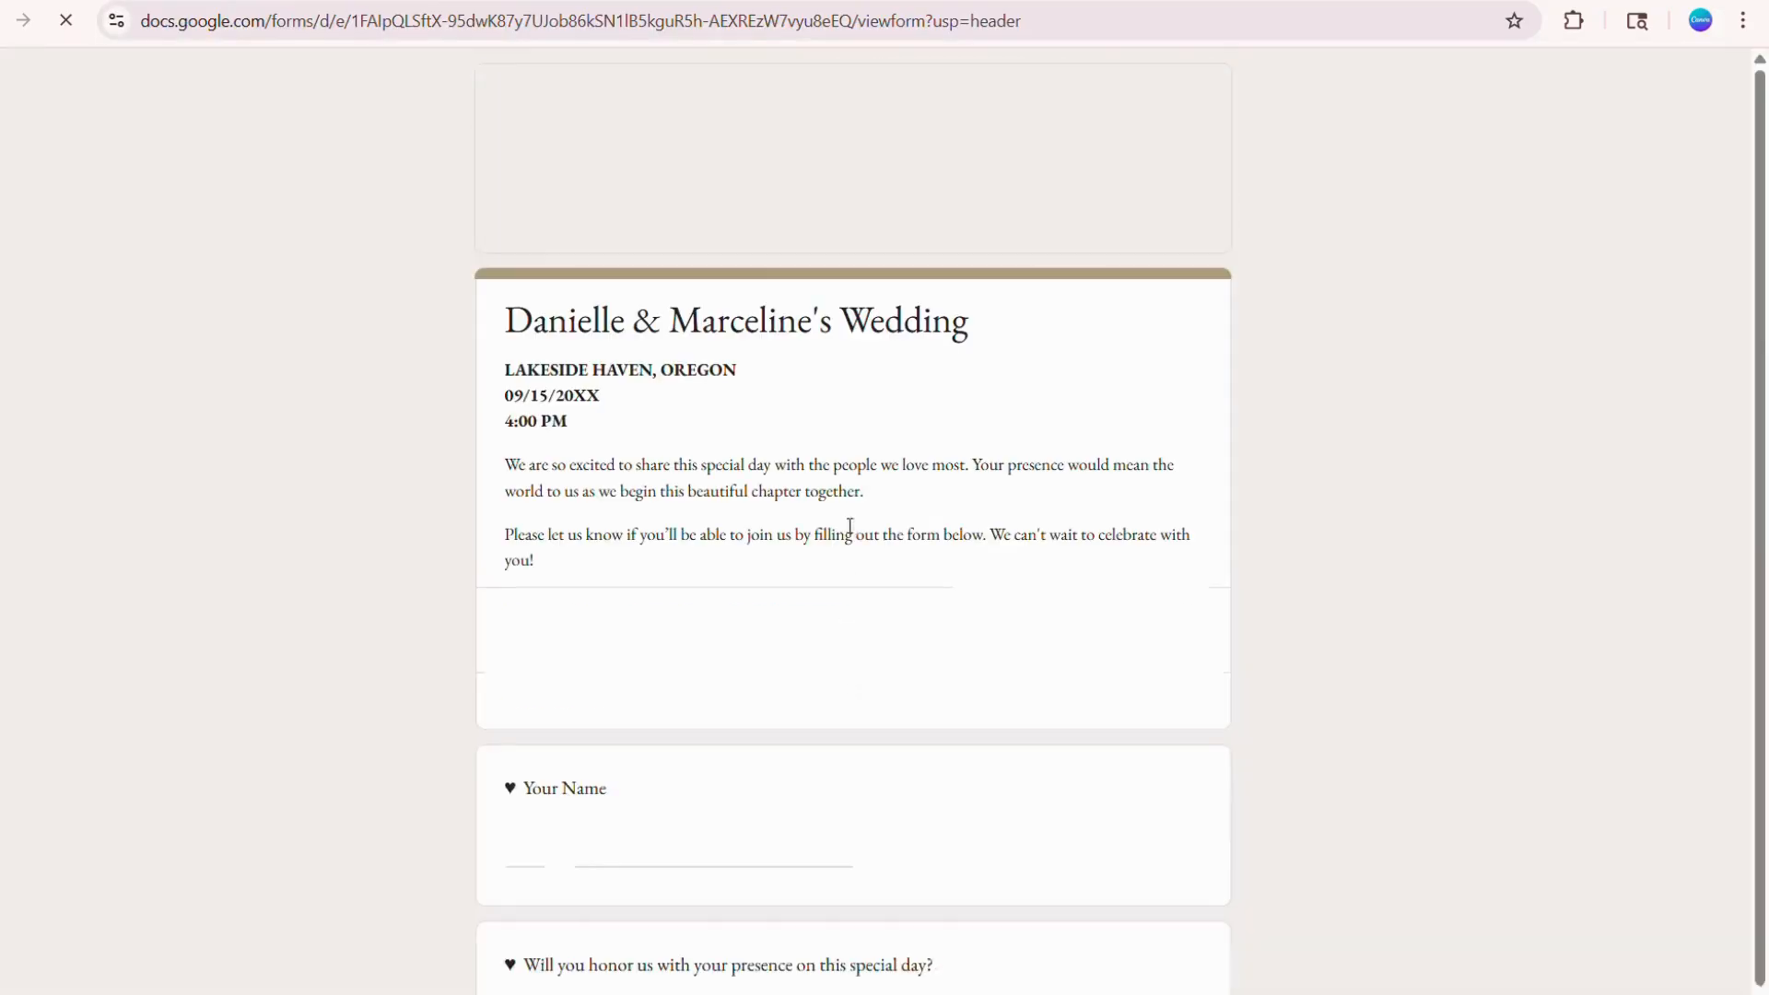
scroll(837, 482, down, 18)
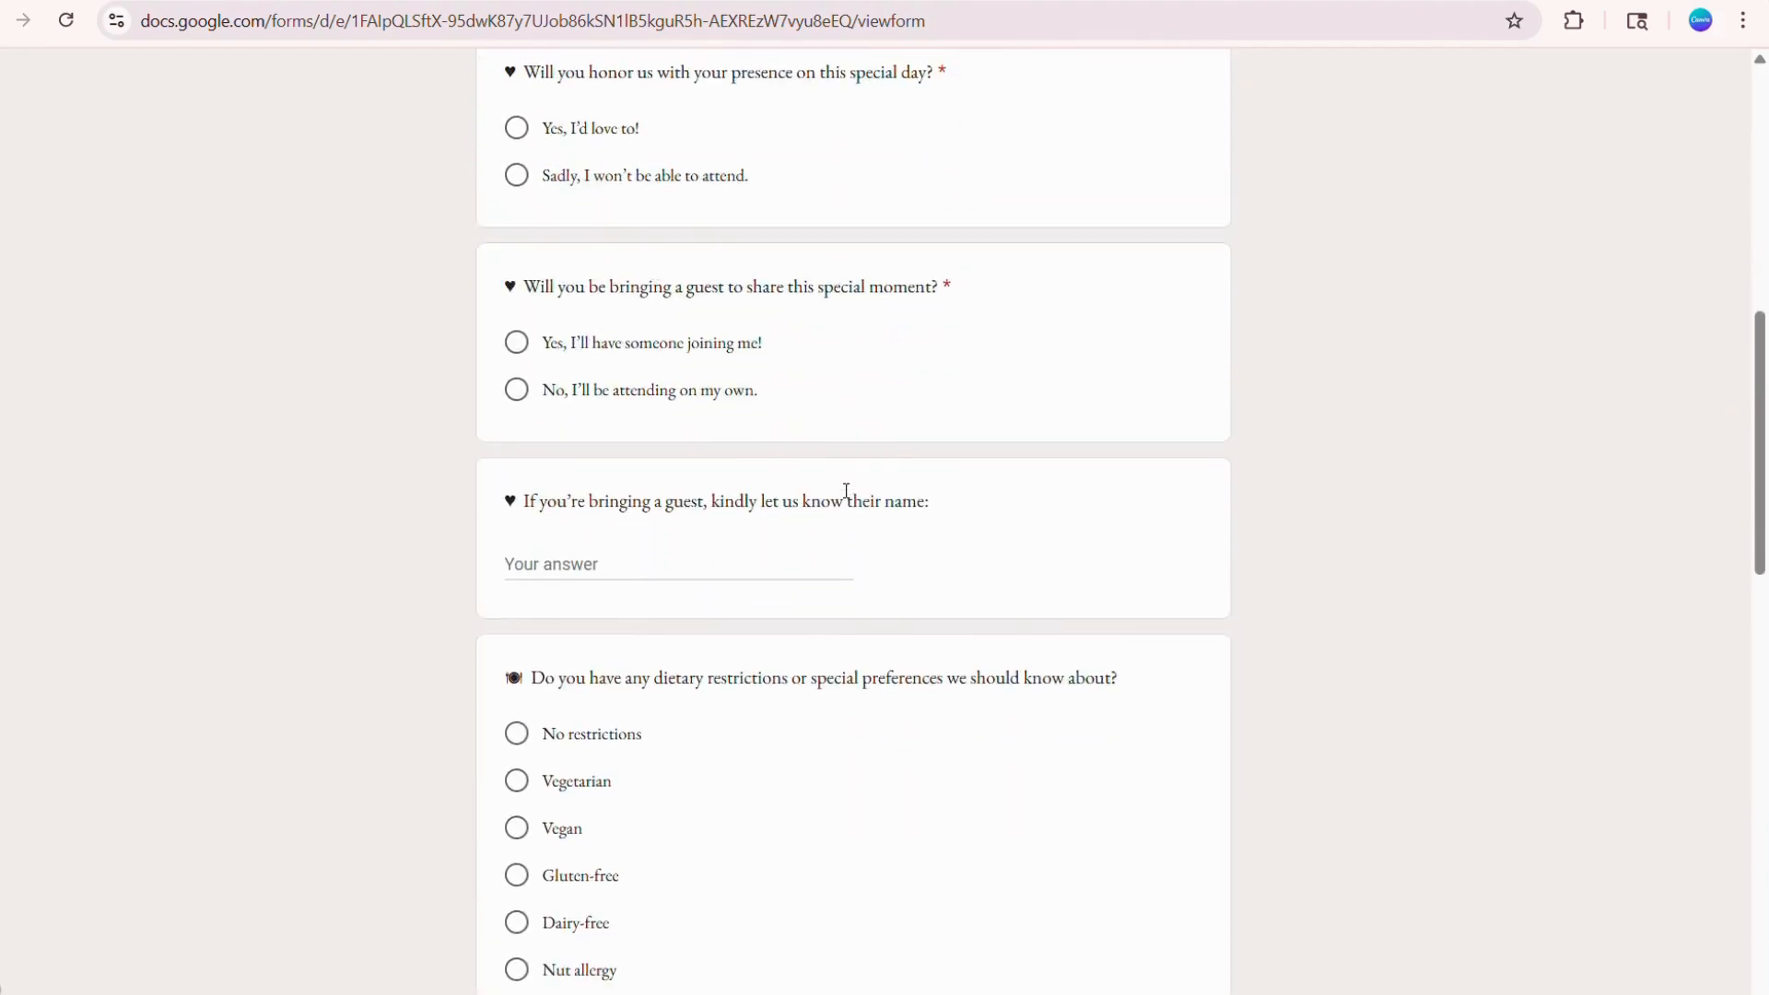
scroll(836, 479, down, 5)
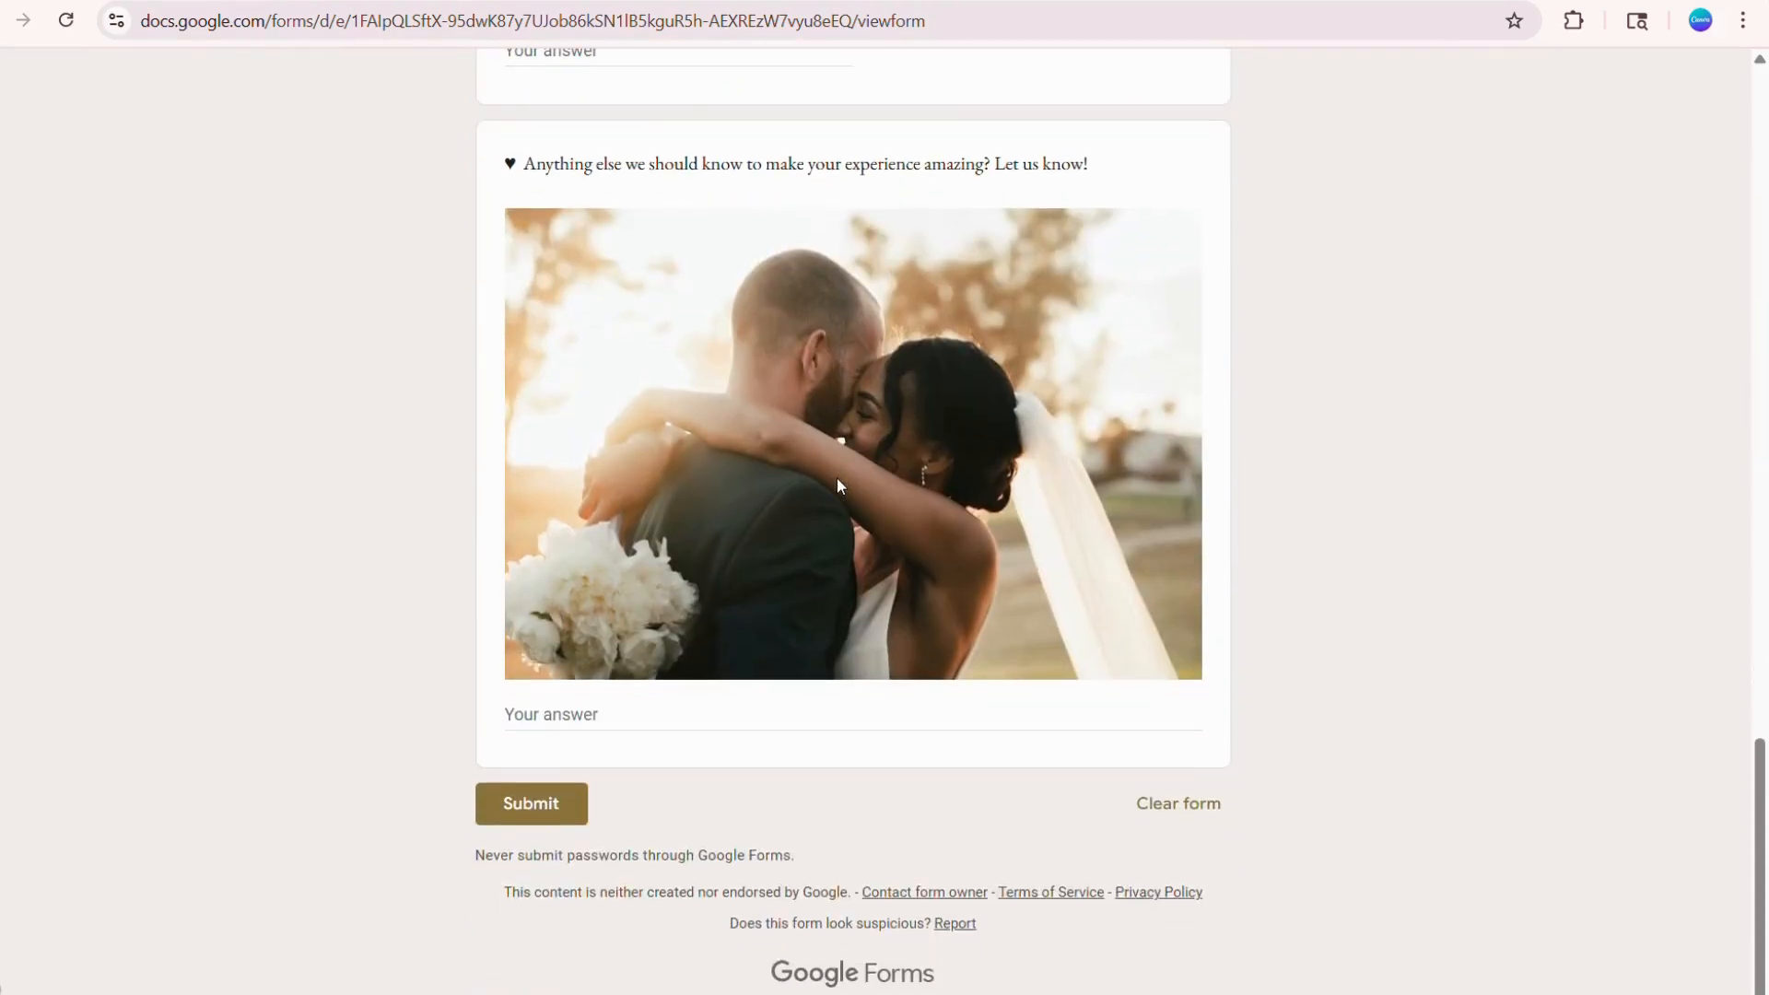
scroll(837, 477, up, 15)
scroll(837, 478, up, 10)
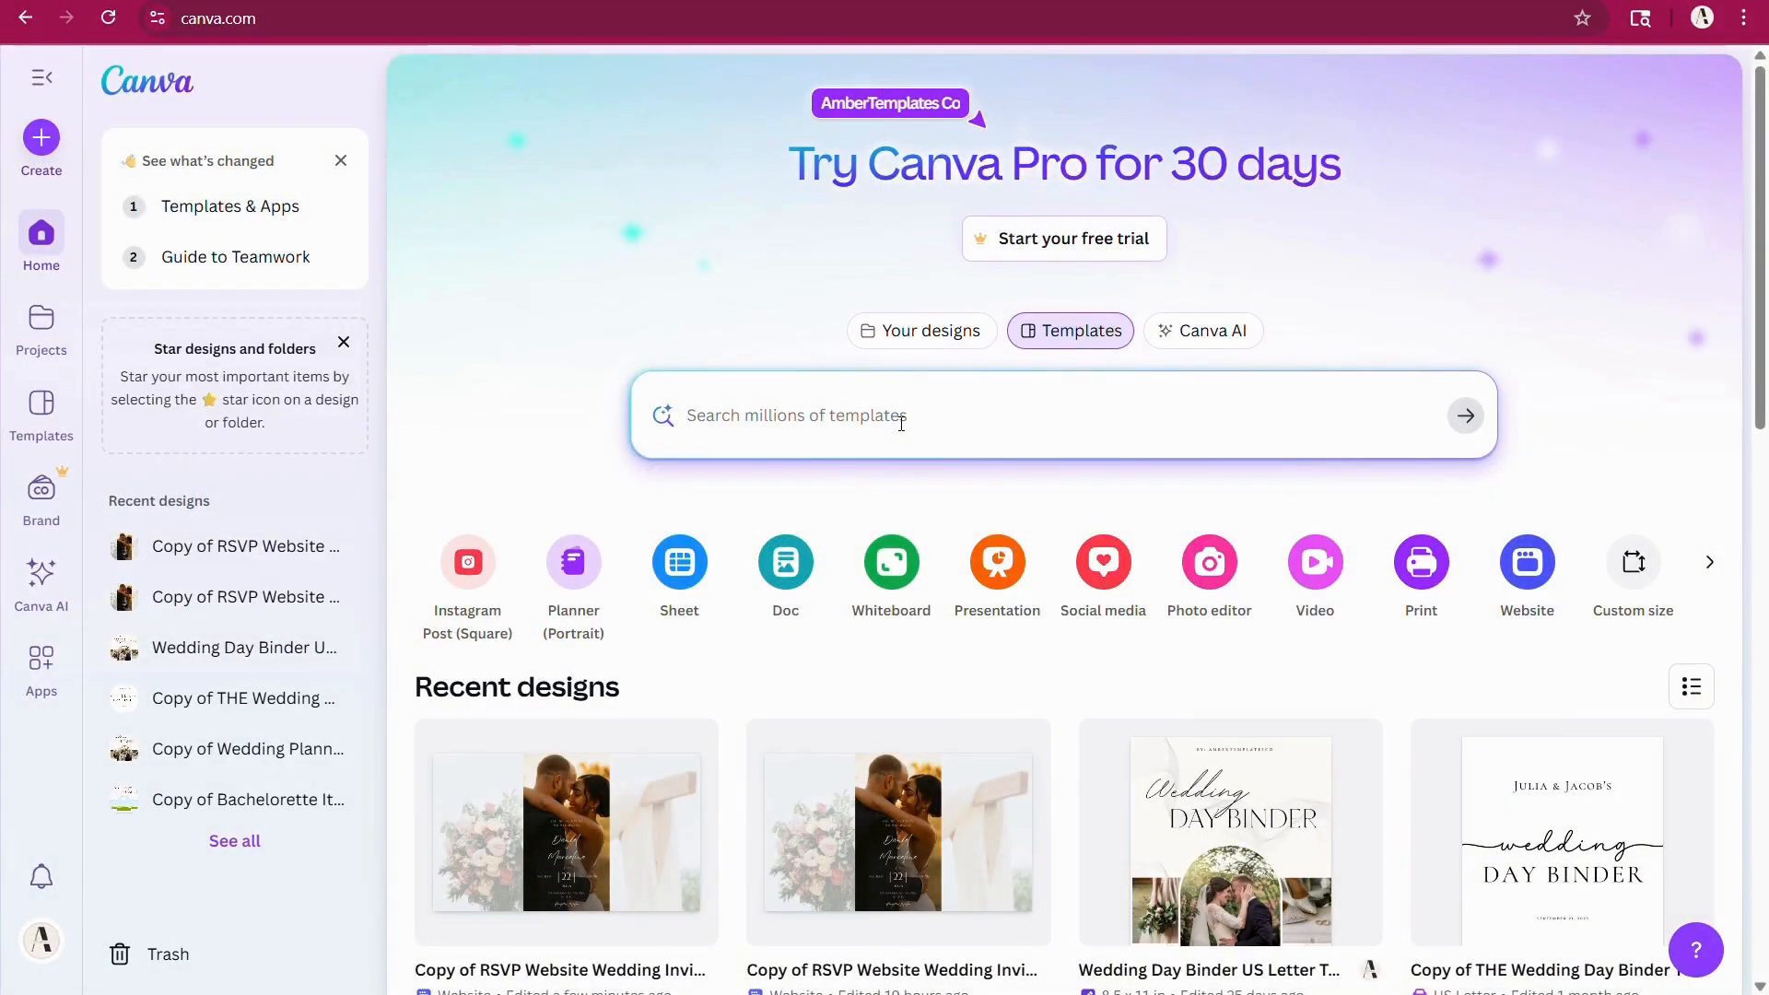
Step: Open the Canva account's web domain settings and view the details of the domain managed by Canva
click(43, 941)
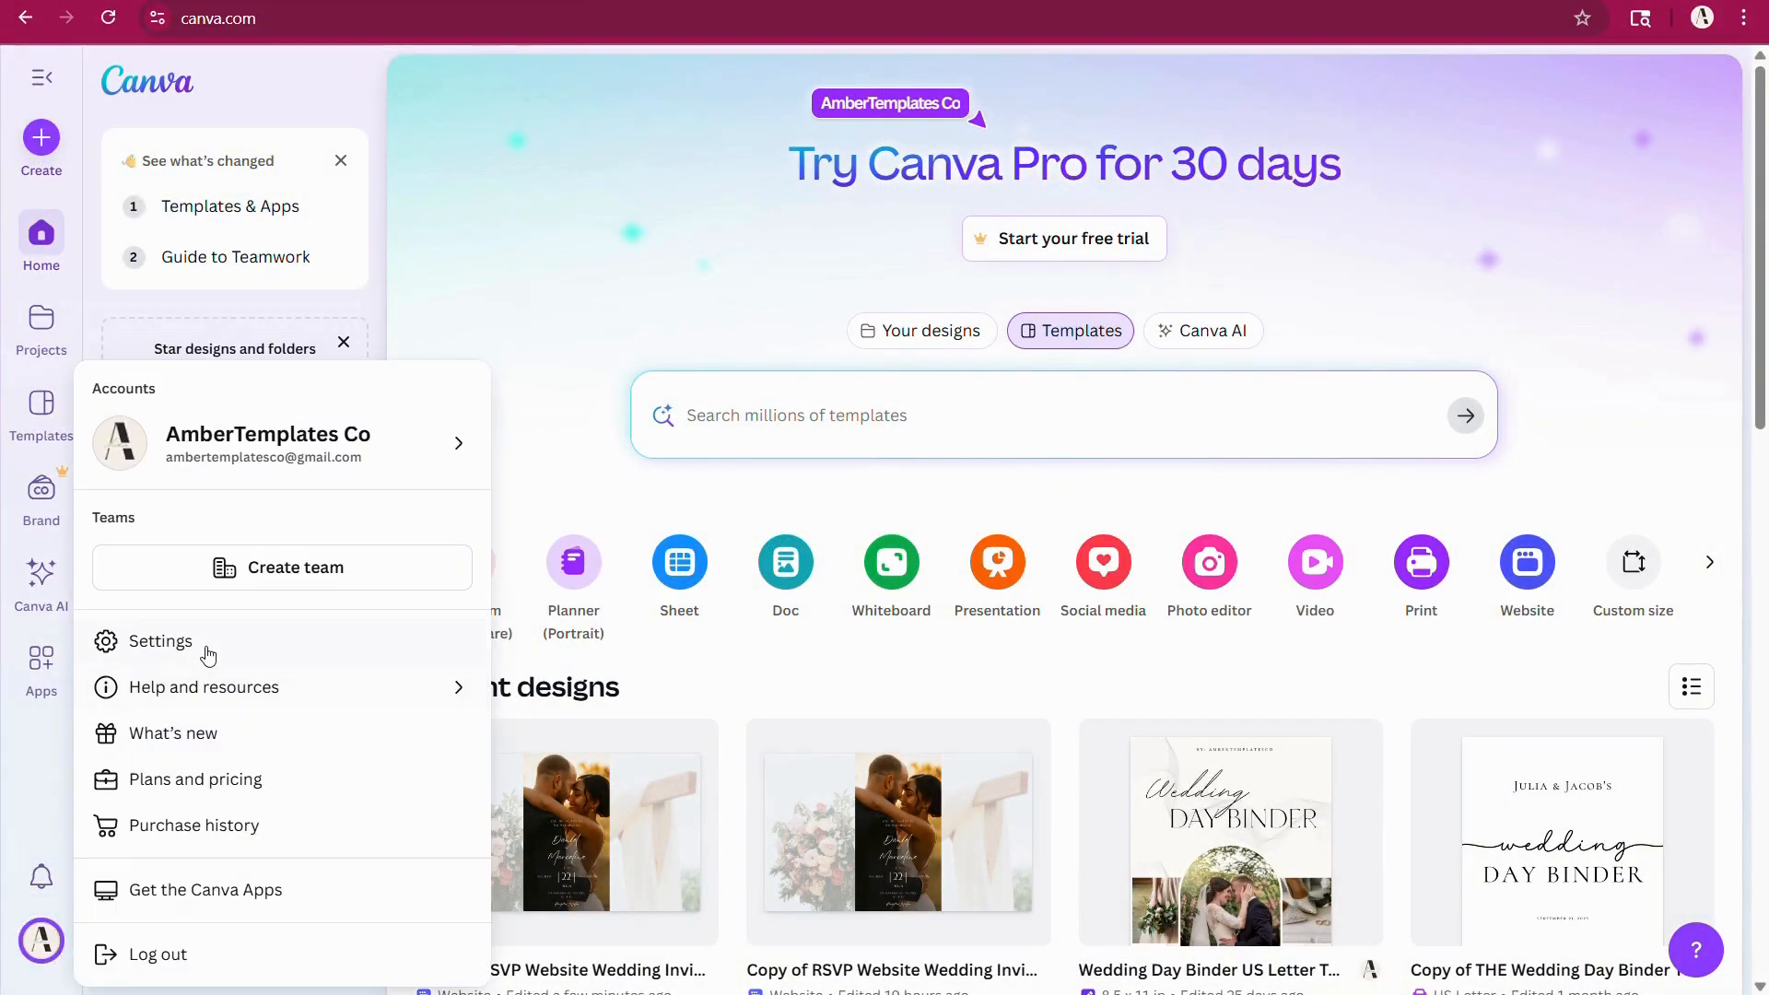
click(161, 643)
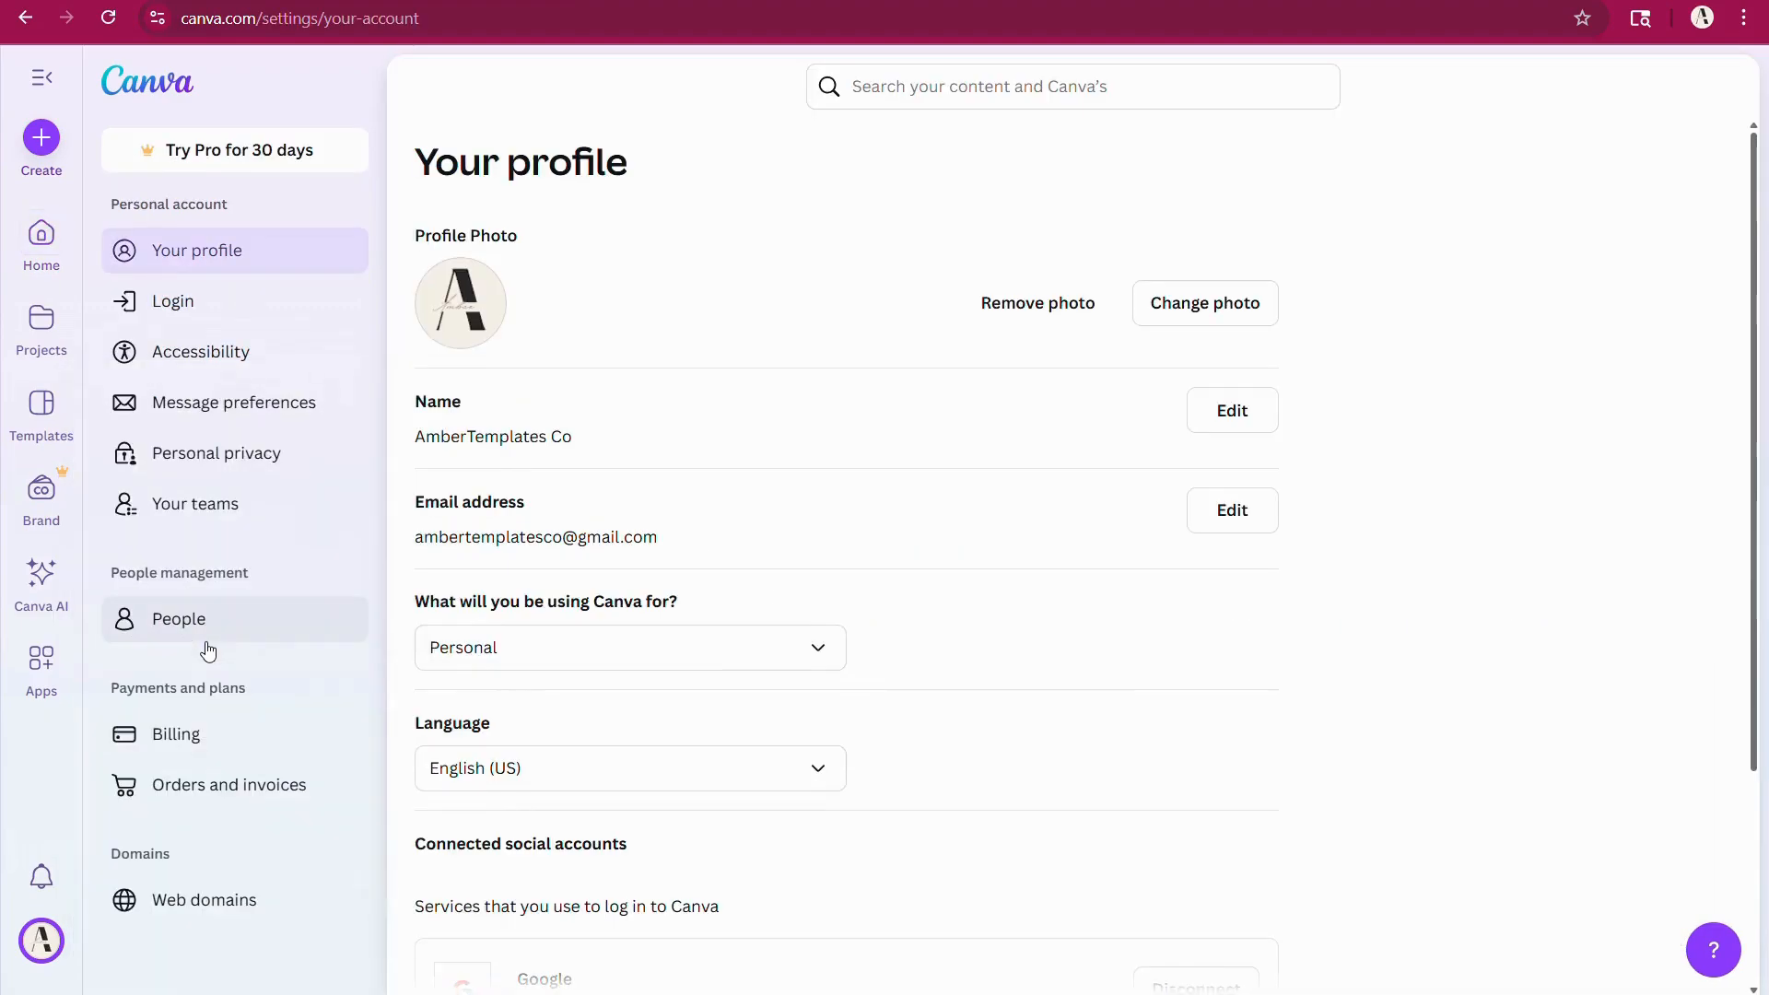
click(246, 907)
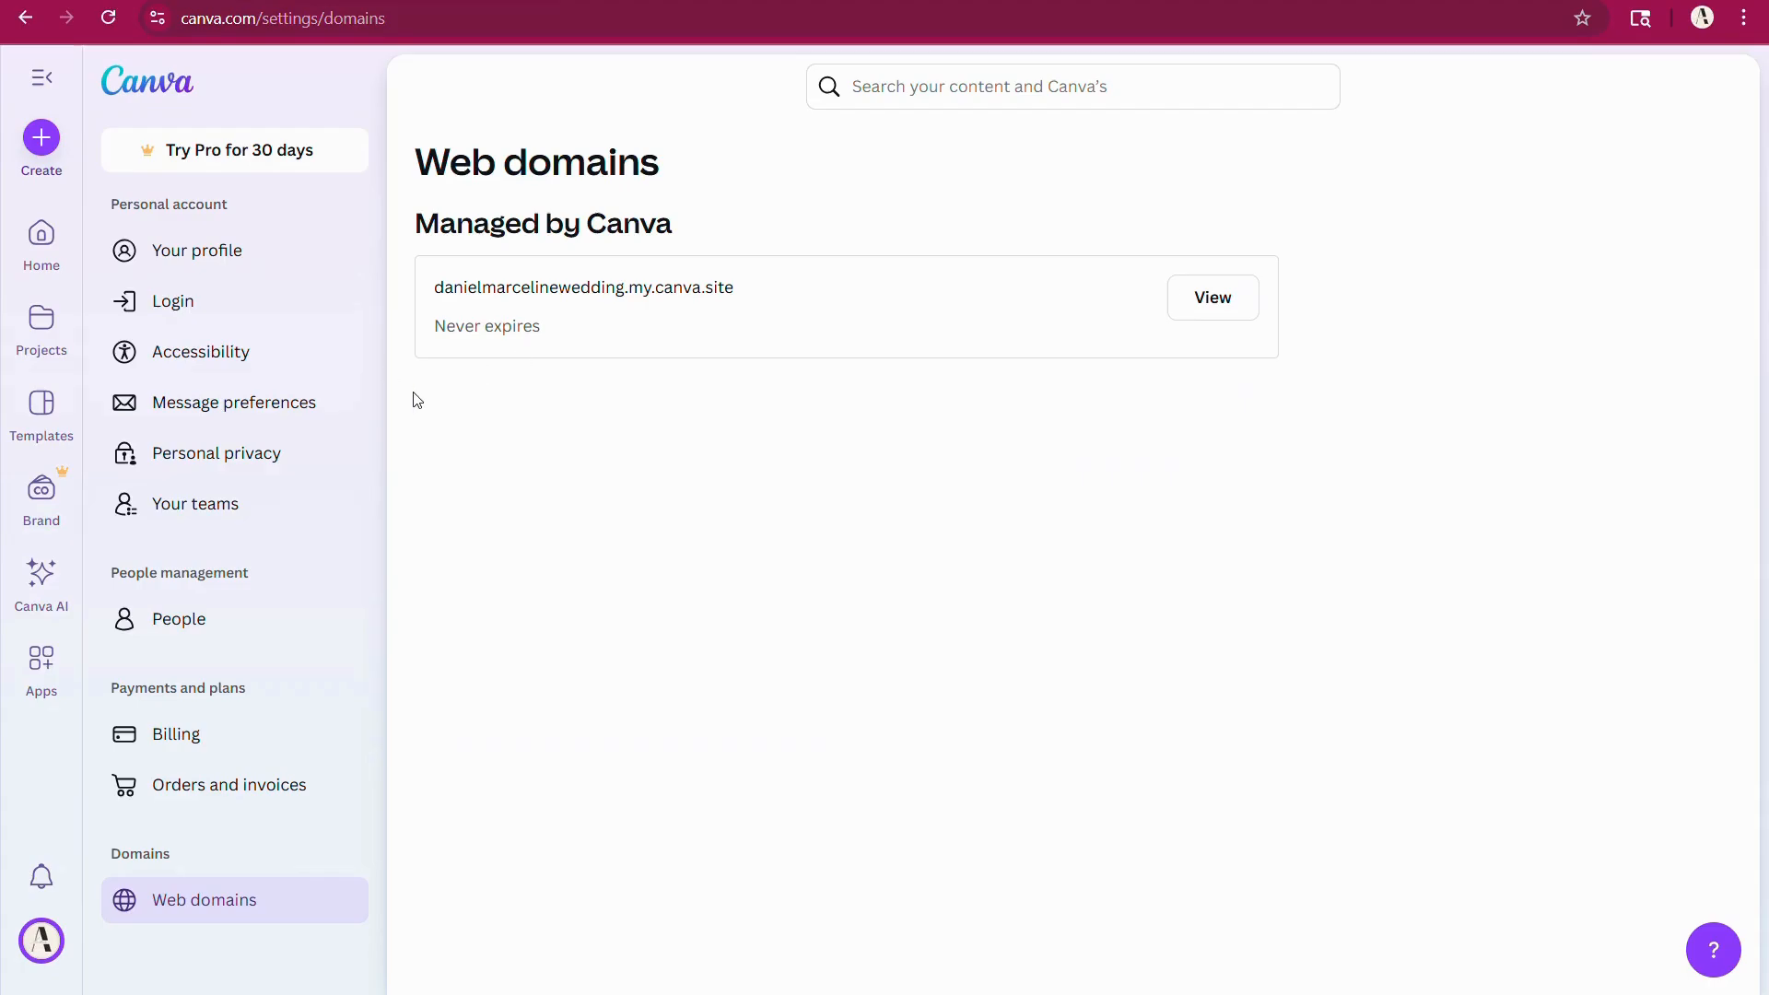
click(1201, 302)
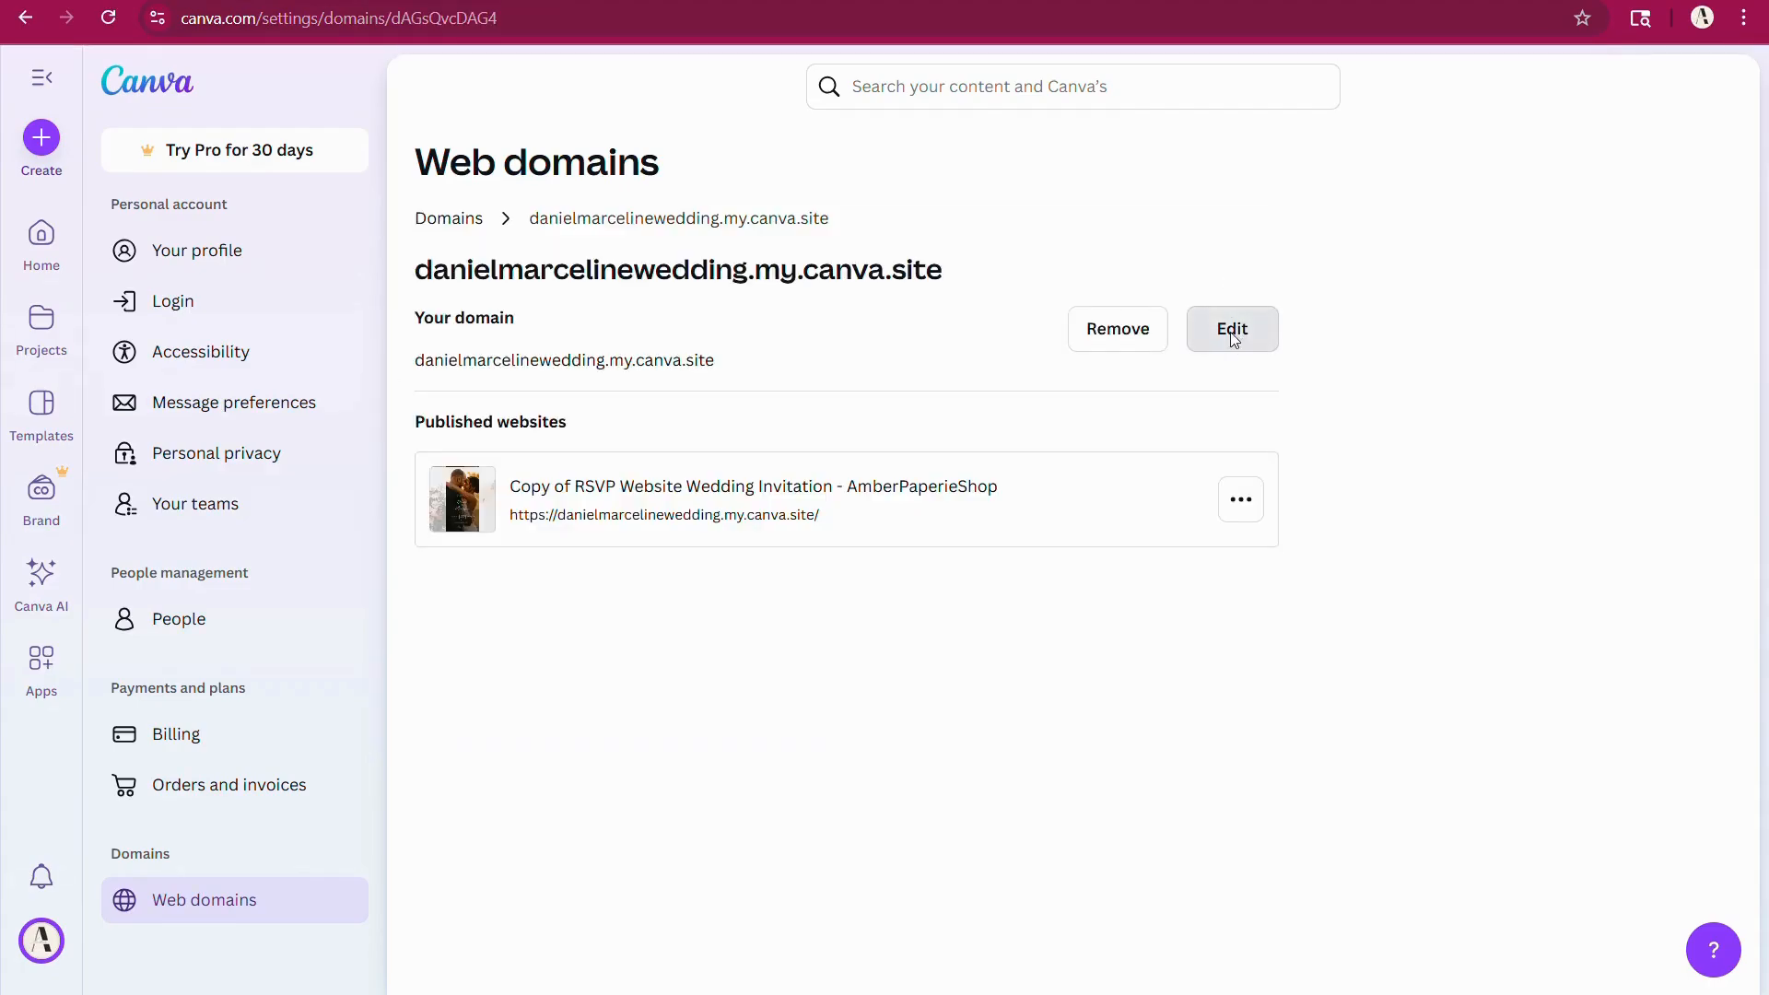
Step: Try changing the website's domain name to "changeyourname", and discard the edit
click(1232, 337)
double_click(569, 387)
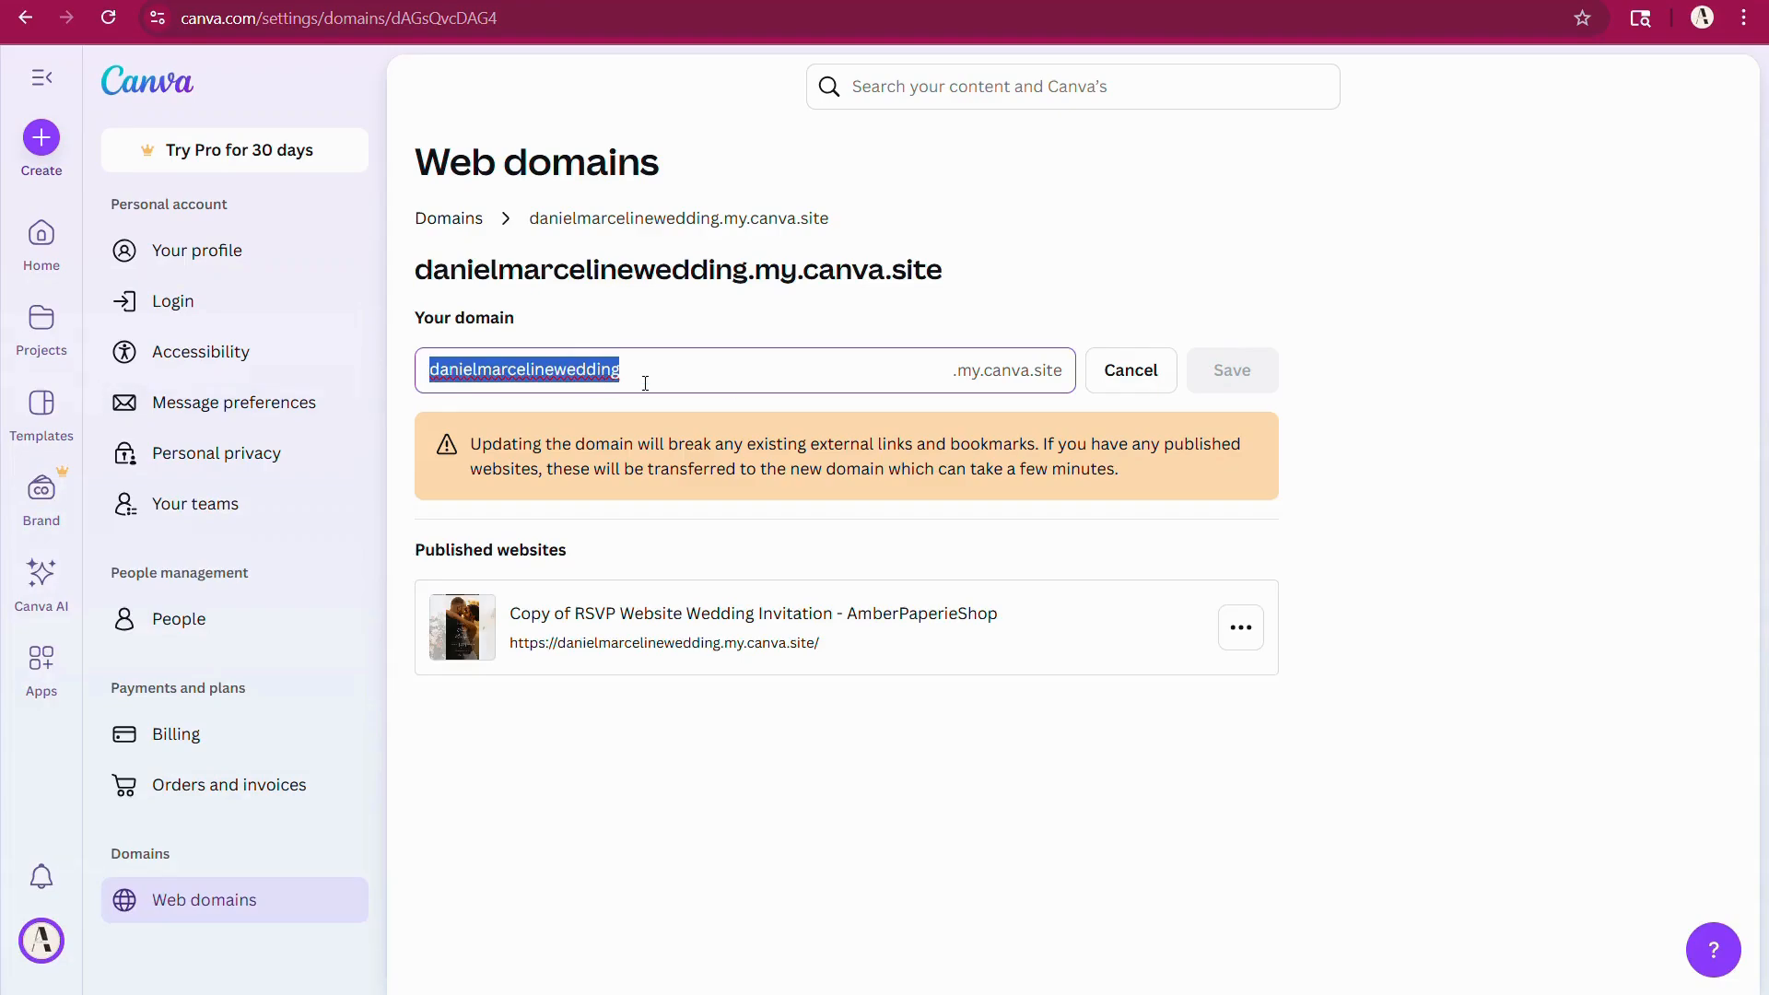
text(changeyourname)
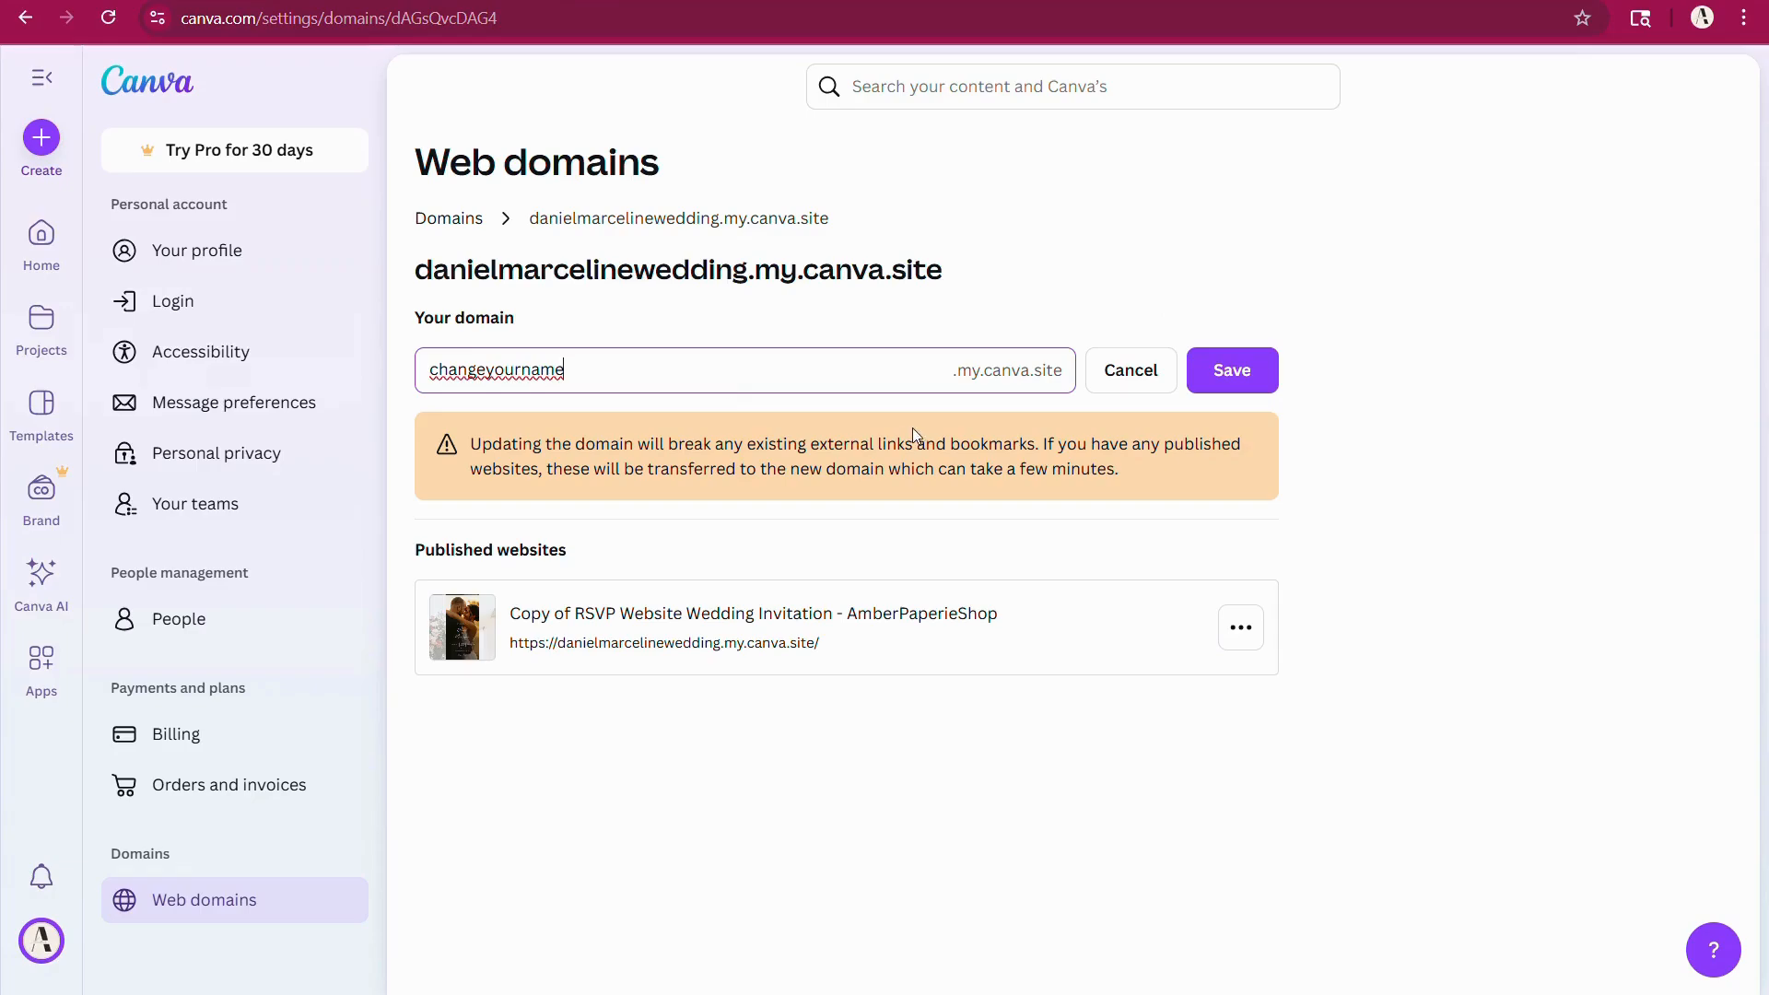
drag(649, 376, 172, 375)
click(1129, 371)
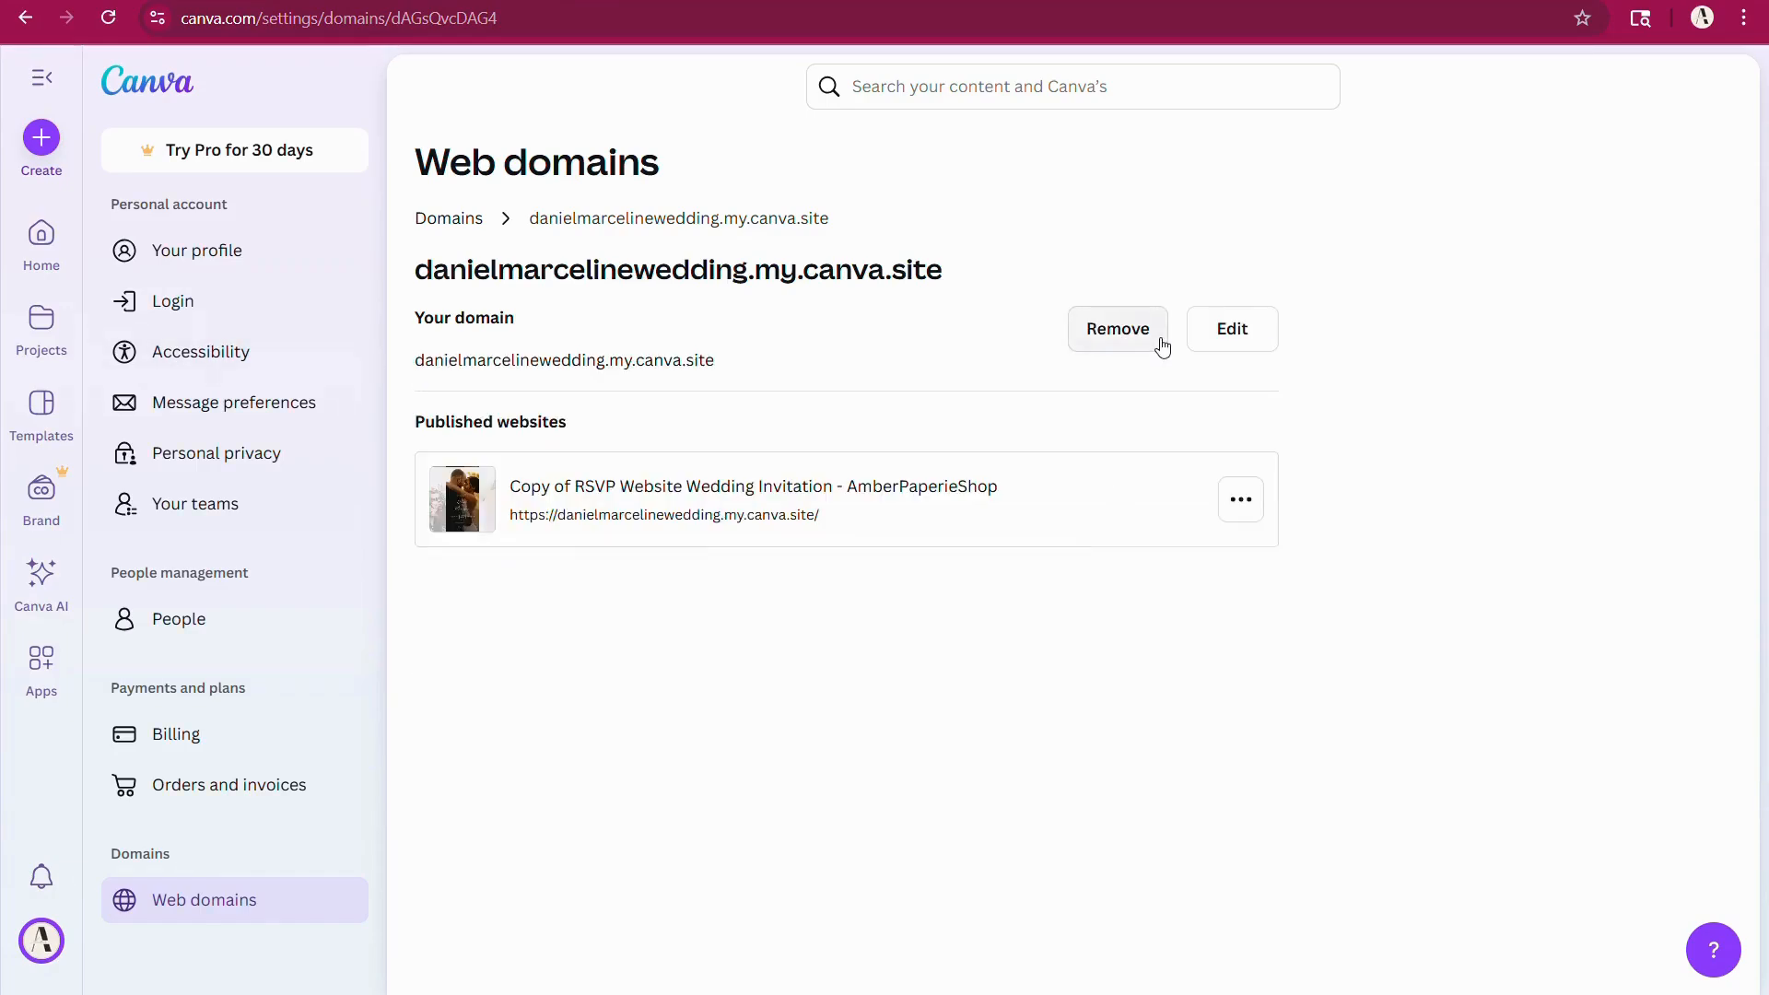
Step: Remove the existing my.canva.site domain from the account and confirm its removal
click(1161, 341)
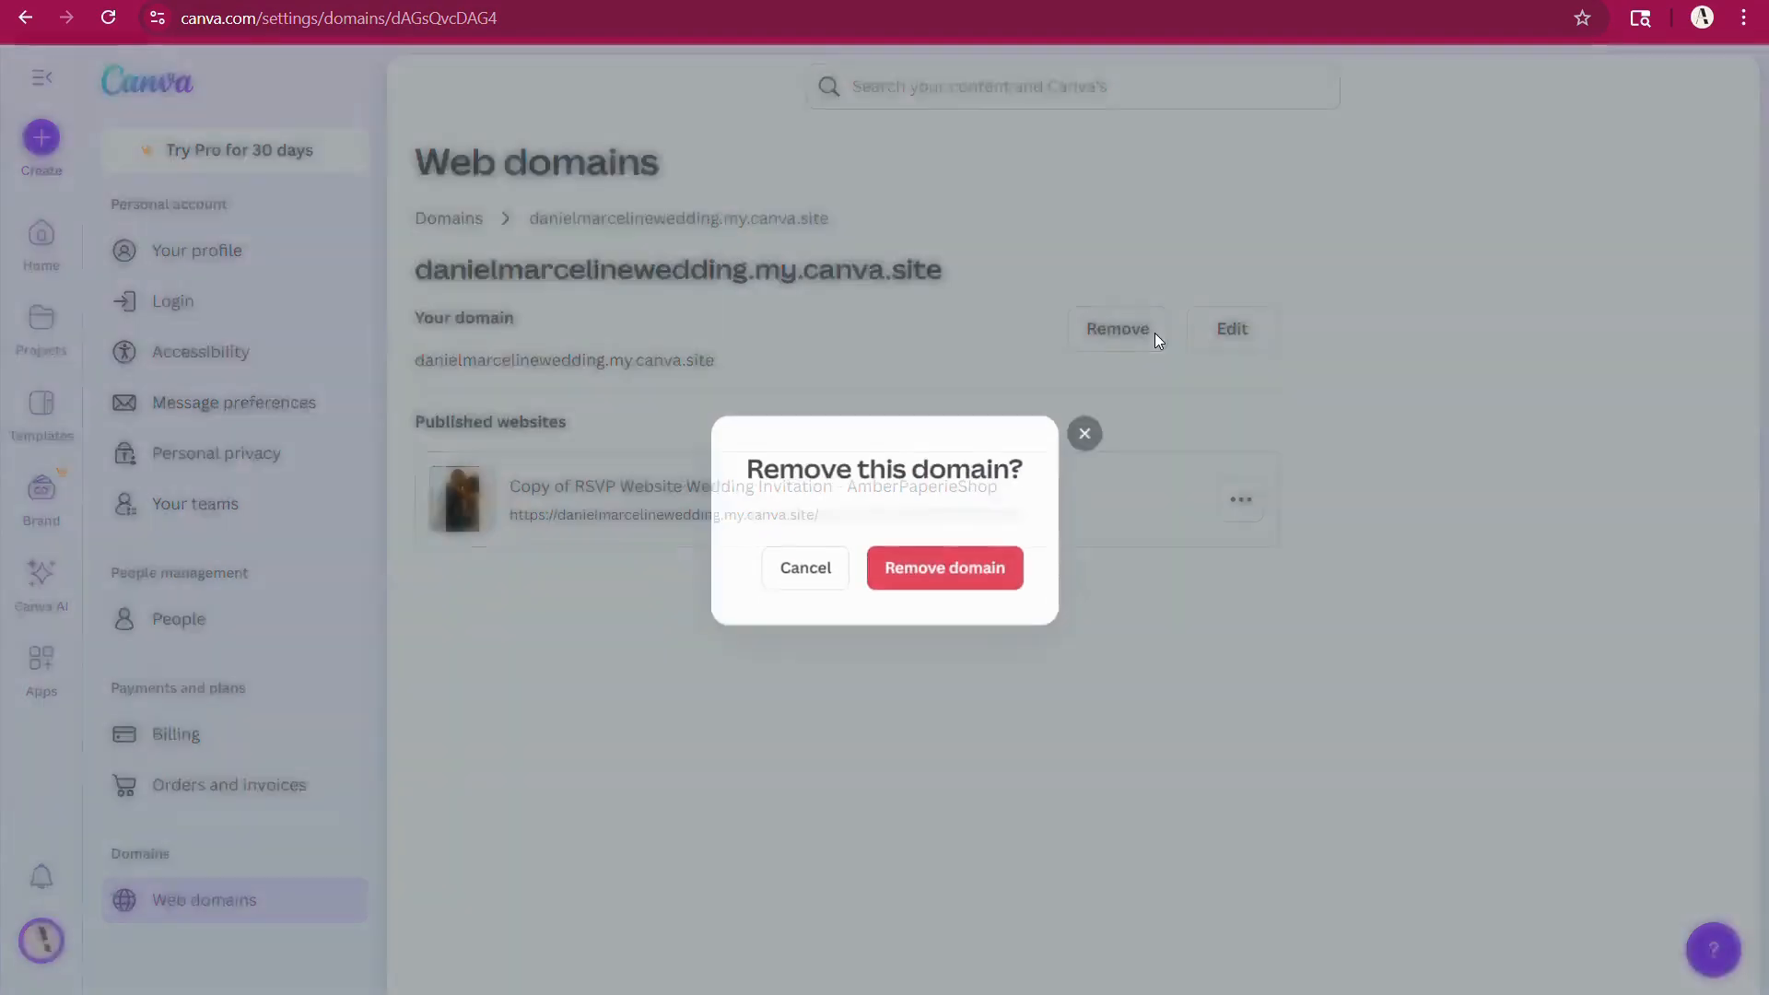
click(1049, 621)
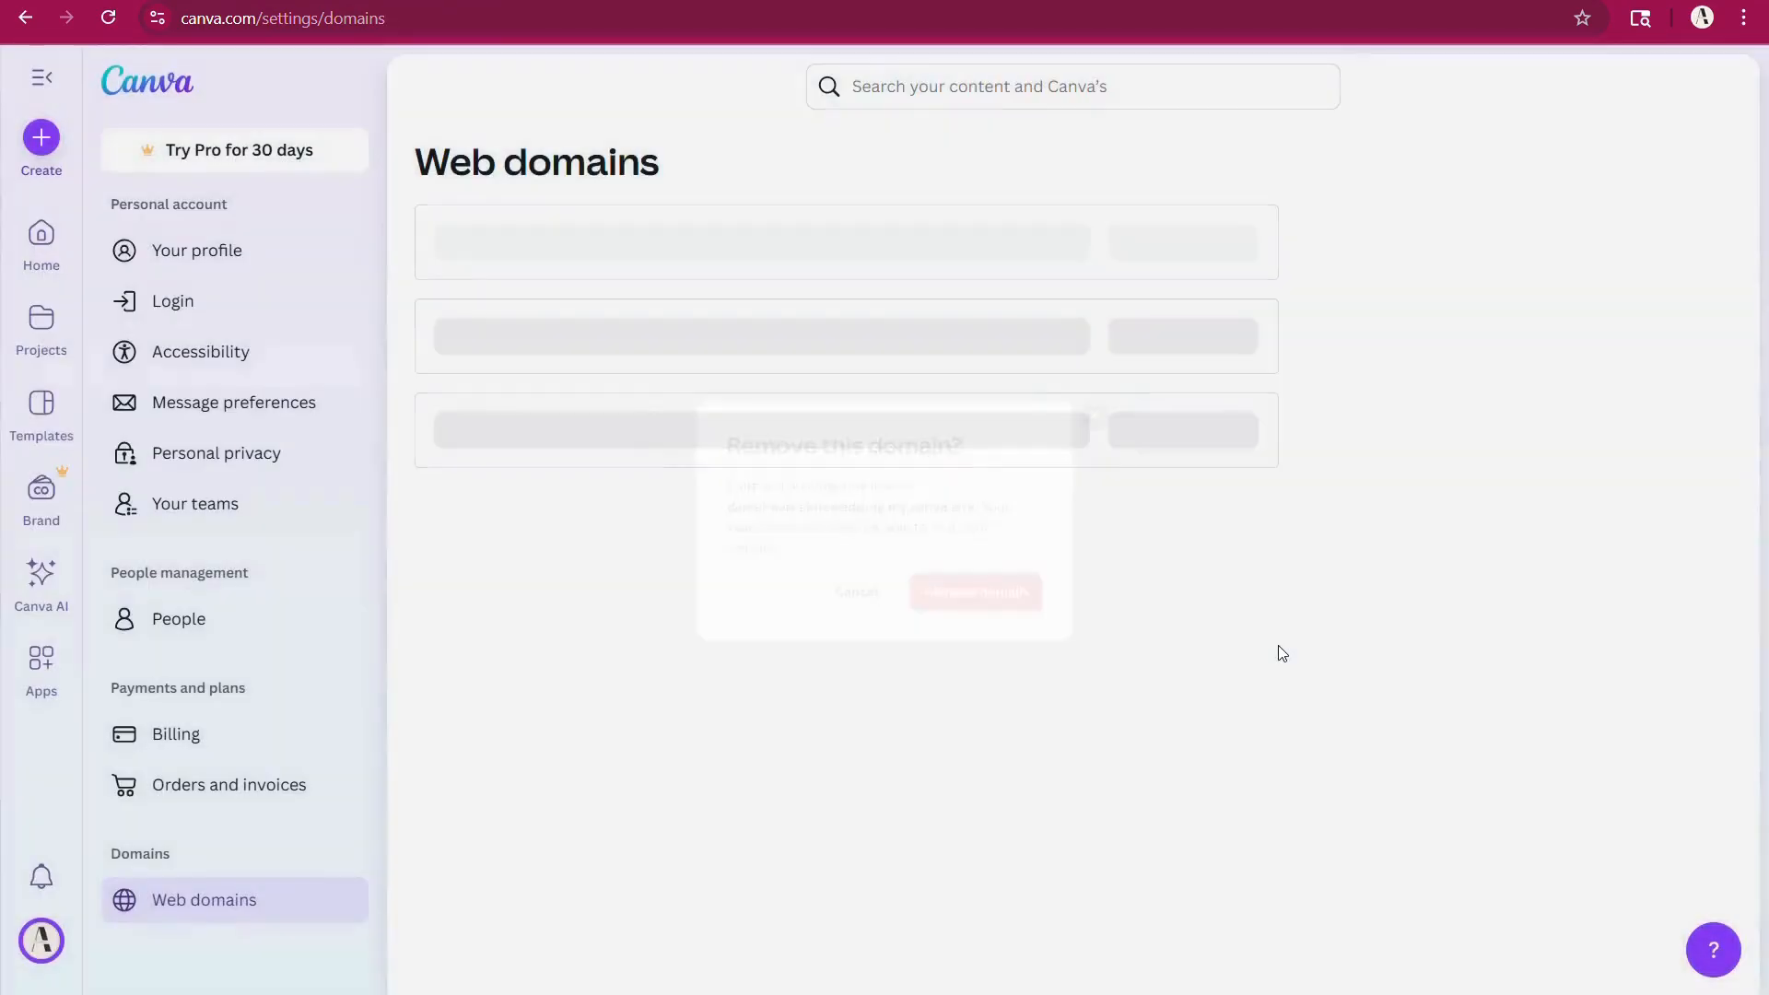